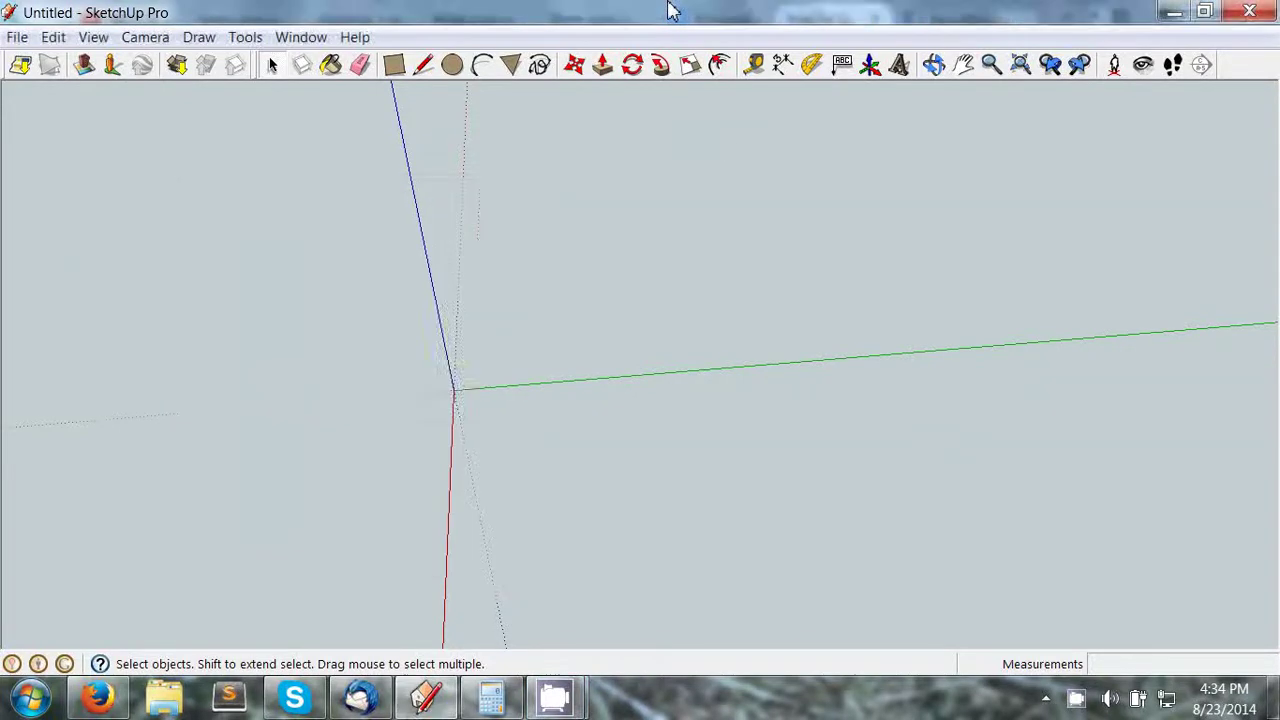
Step: Pick the Circle tool, then switch to Firefox to view the 3" hub diagram (D=4.25, D=3.25, 8 bolt holes)
{"action": "key", "text": "c"}
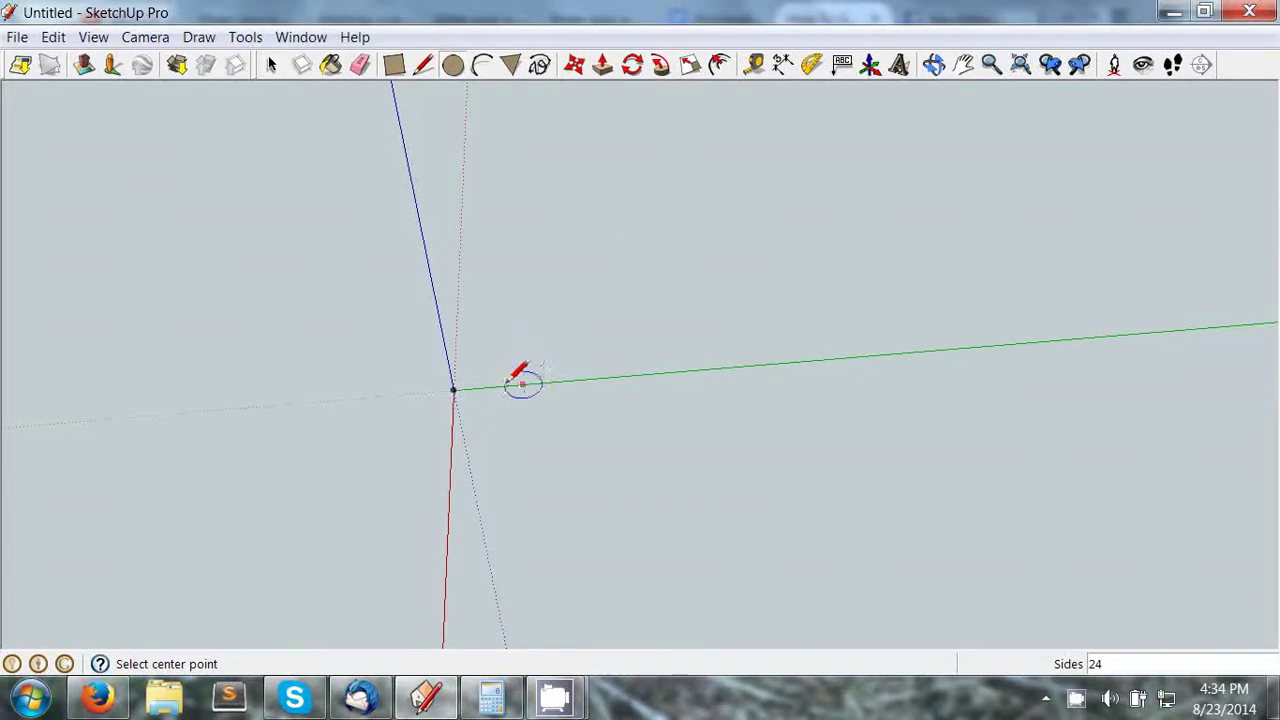
{"action": "left_click", "coordinate": [110, 705]}
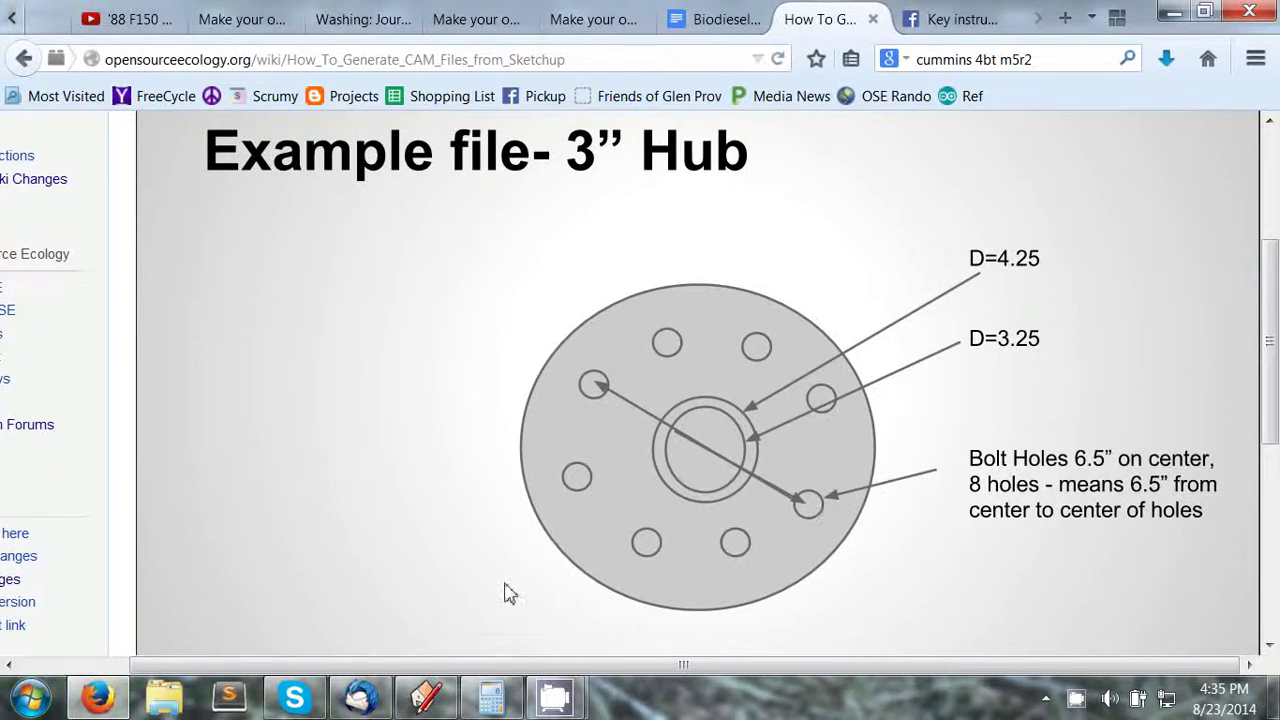
Step: Note the diagram's D=4.25, D=3.25 and 6.5" bolt-hole values, then return to SketchUp
{"action": "left_click", "coordinate": [430, 697]}
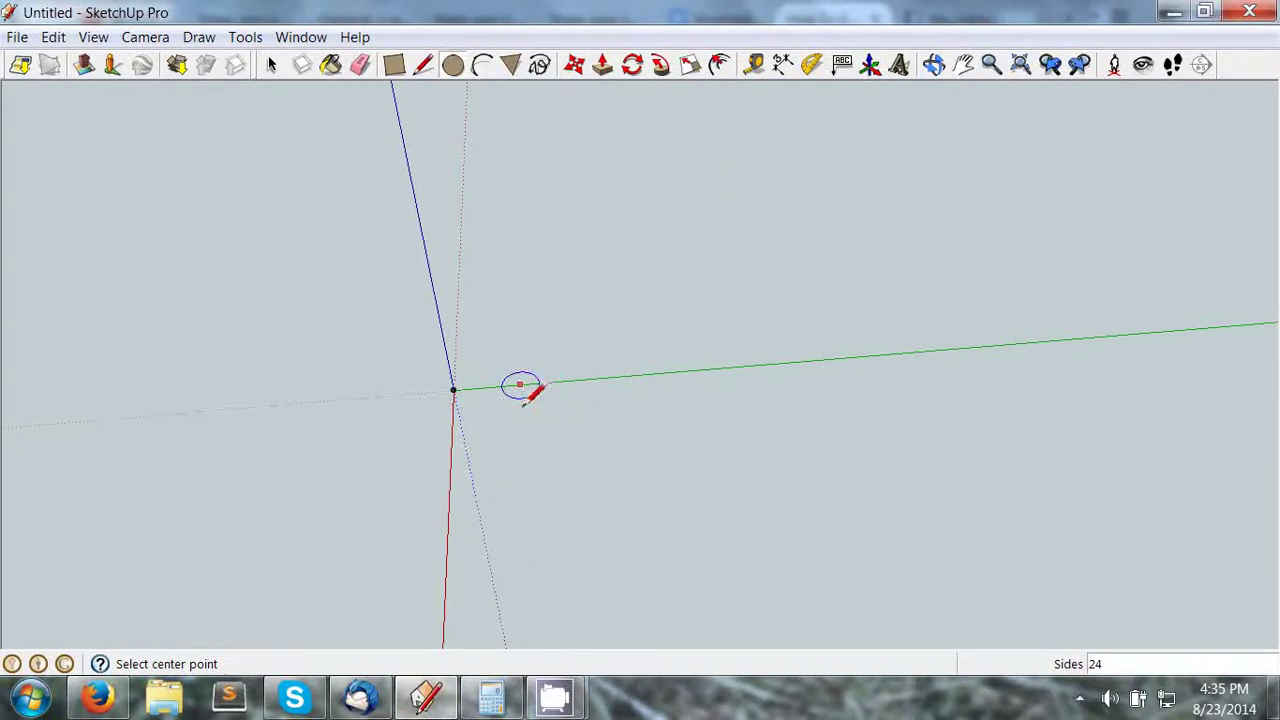
Step: Draw a 3/8"-radius bolt-hole circle centred at the origin
{"action": "left_click", "coordinate": [457, 393]}
{"action": "left_click", "coordinate": [481, 386]}
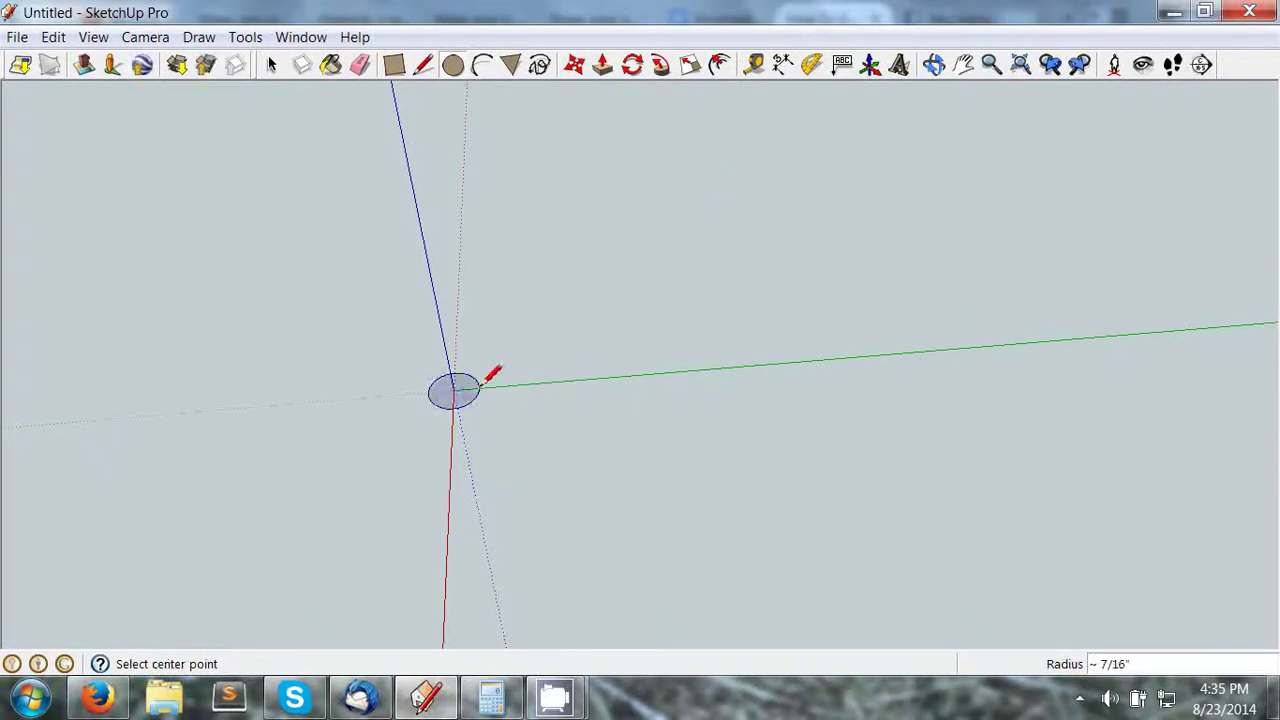
{"action": "type", "text": "3/8"}
{"action": "key", "text": "Return"}
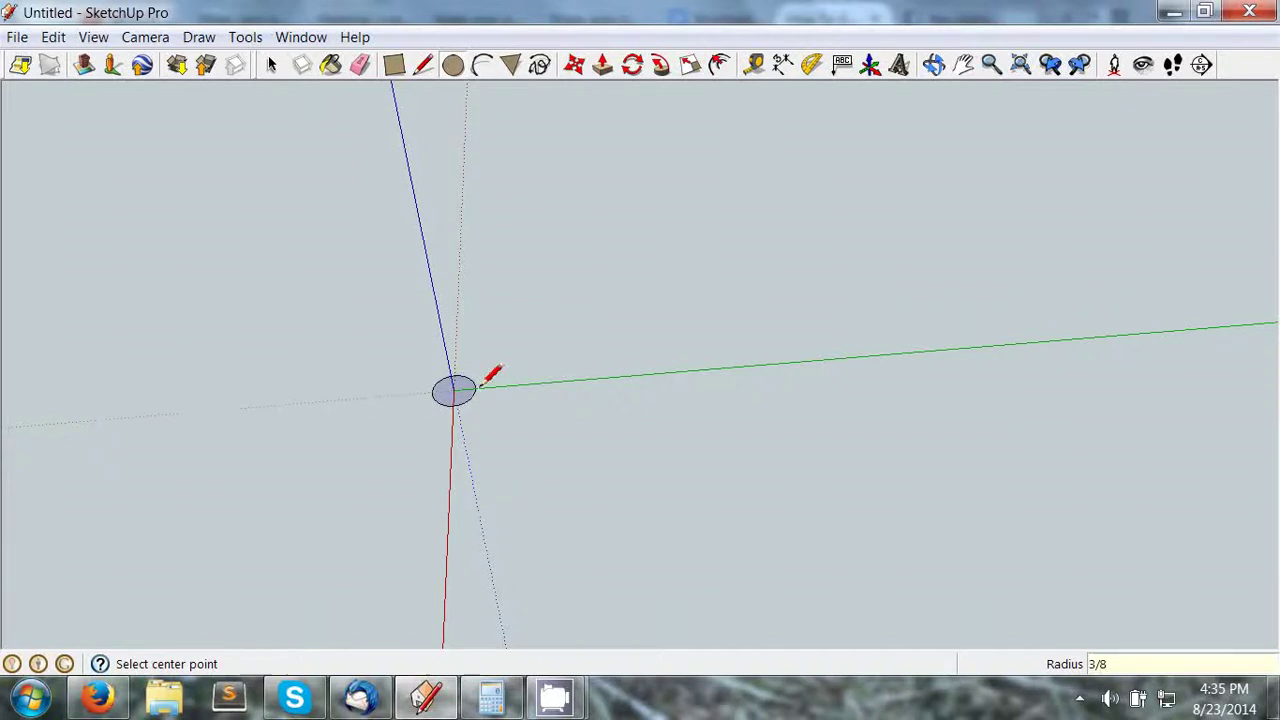
Step: Place a guide point 6.5" from the origin along the green axis
{"action": "key", "text": "t"}
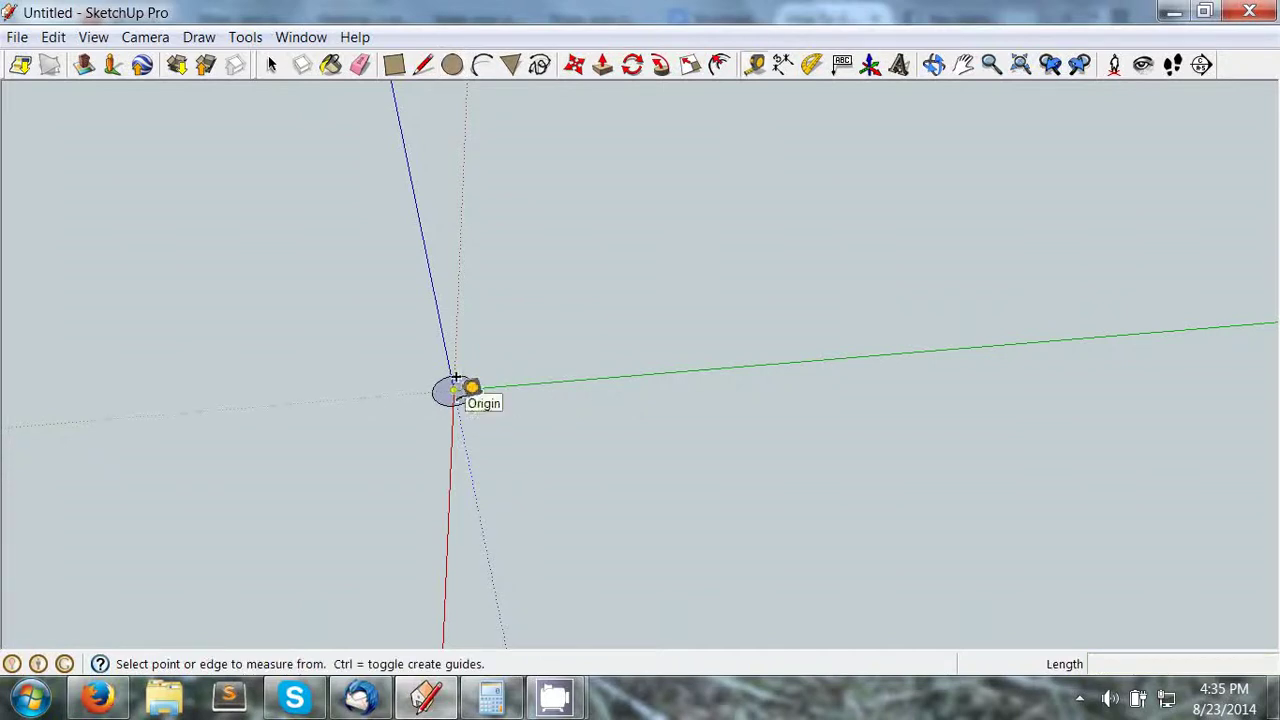
{"action": "left_click", "coordinate": [457, 388]}
{"action": "left_click", "coordinate": [852, 350]}
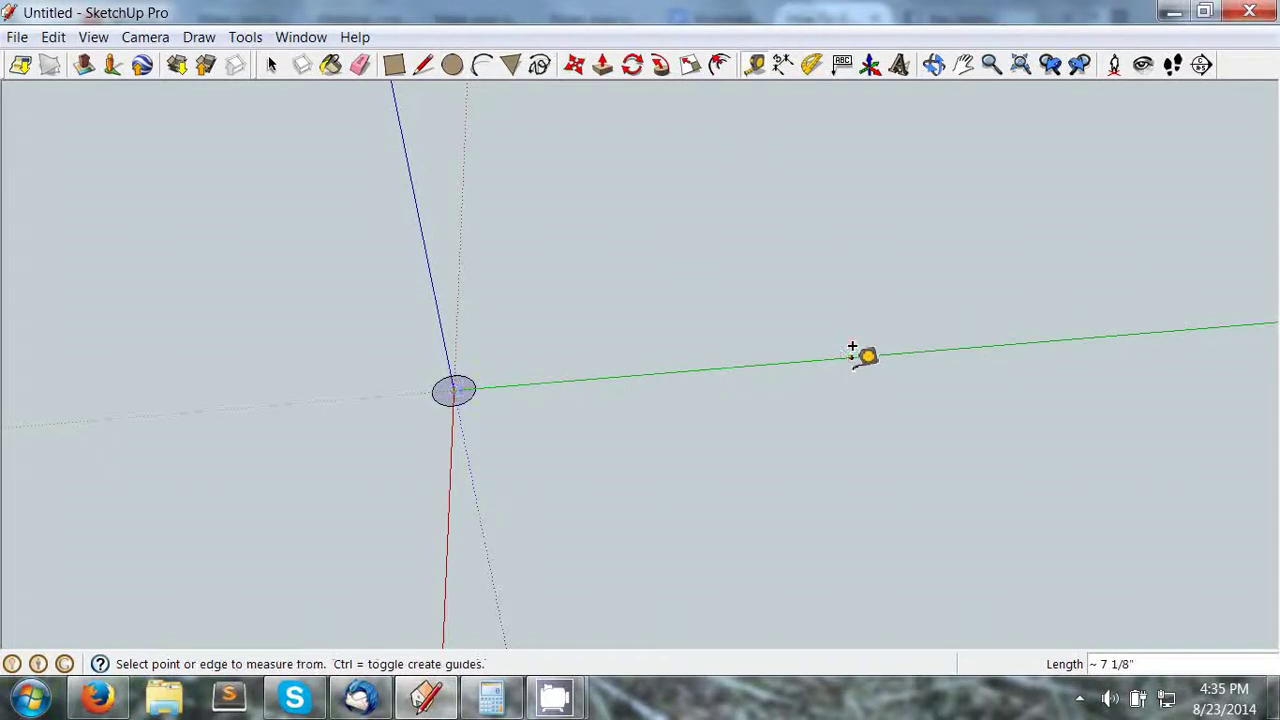
{"action": "type", "text": "6.5"}
{"action": "key", "text": "Return"}
Step: Draw a second 3/8"-radius bolt-hole circle centred on the 6.5" guide point
{"action": "key", "text": "c"}
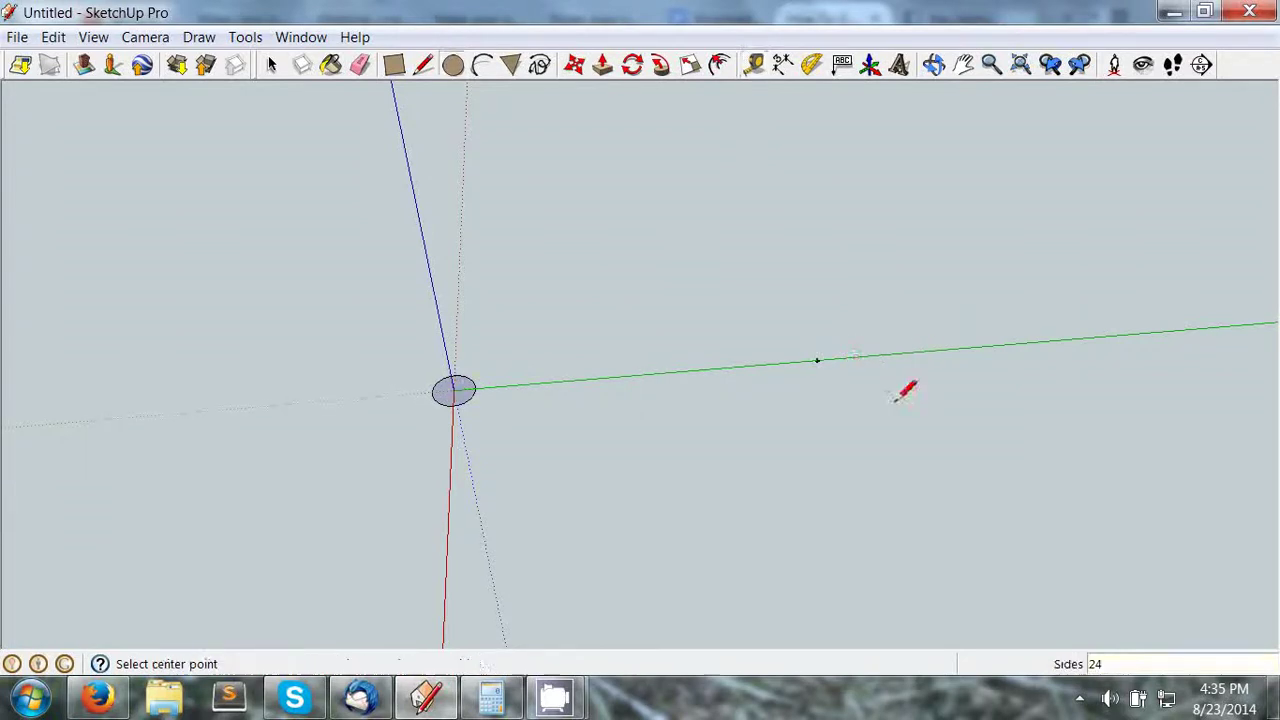
{"action": "left_click", "coordinate": [817, 360]}
{"action": "left_click", "coordinate": [846, 354]}
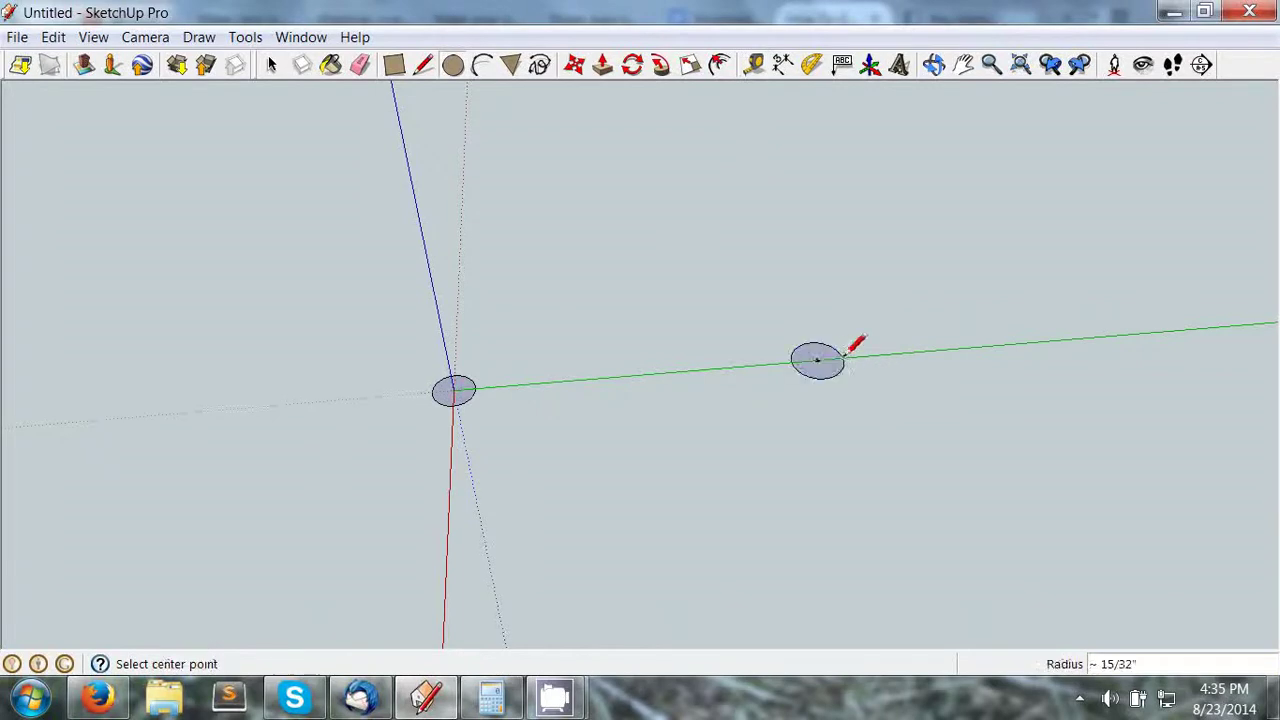
{"action": "type", "text": "3/8"}
{"action": "key", "text": "Return"}
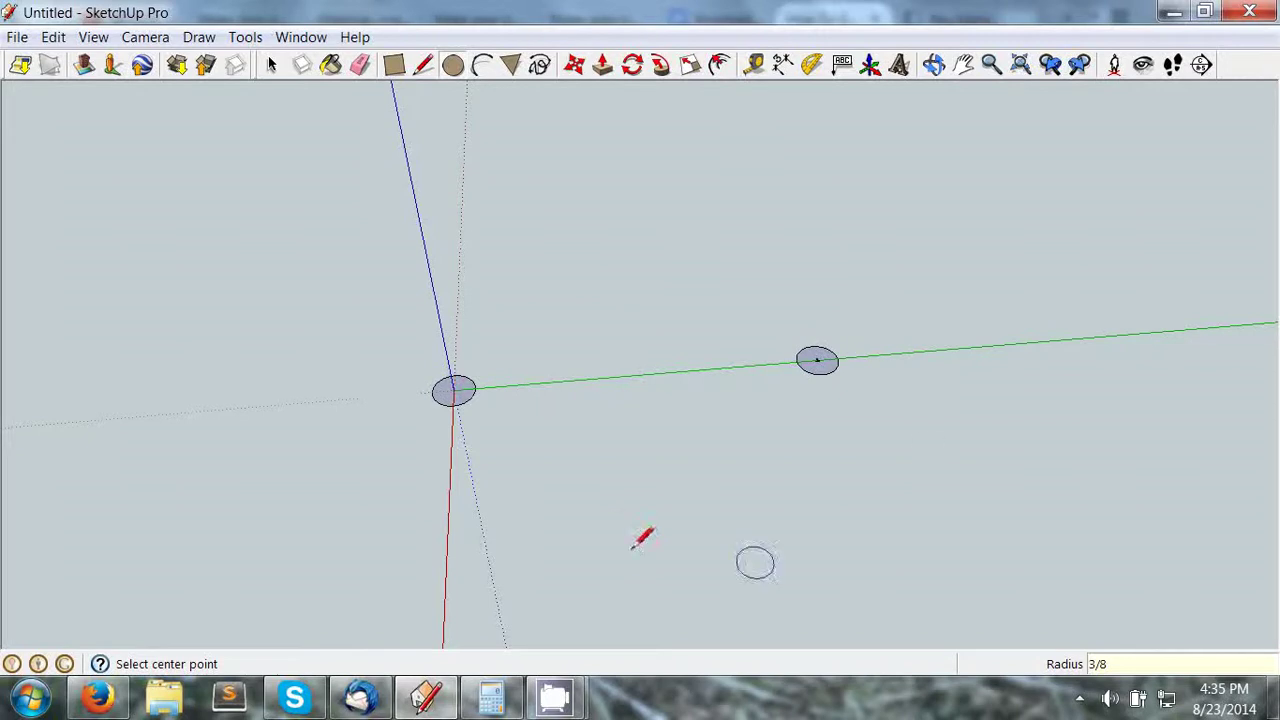
{"action": "key", "text": "space"}
{"action": "key", "text": "t"}
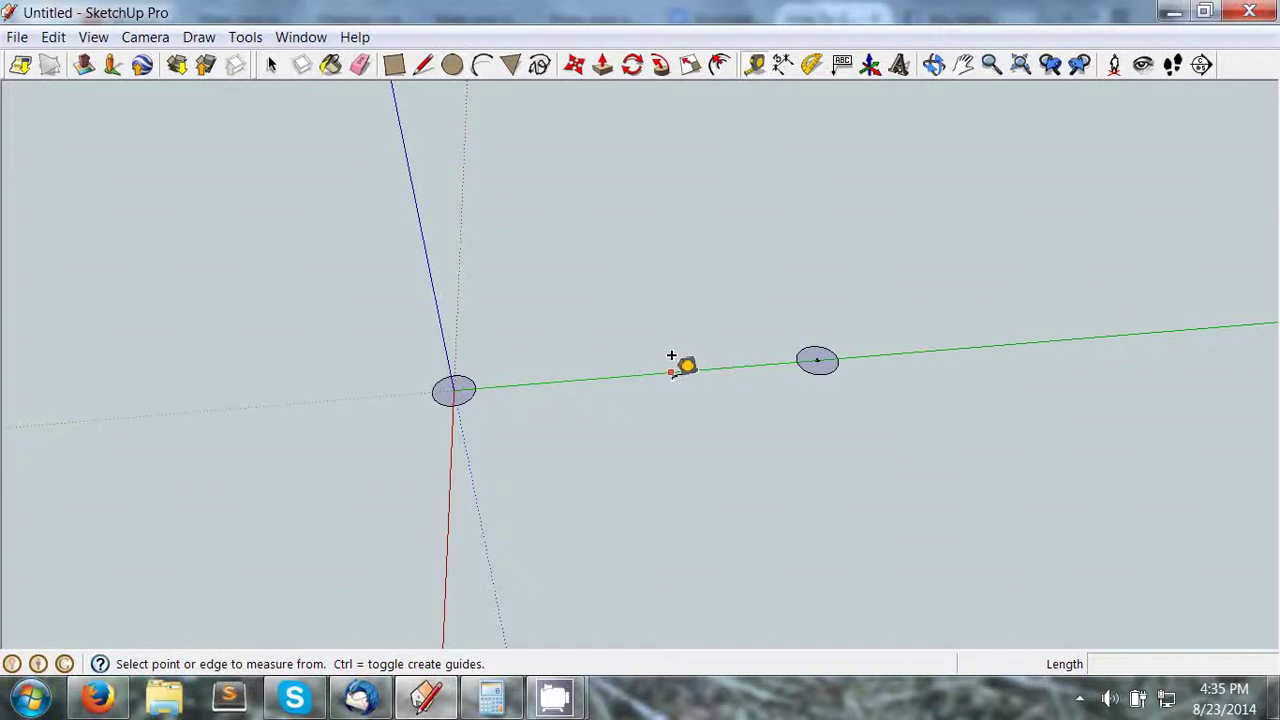
Step: Place a 3.25" guide point on the green axis and select both bolt-hole circles
{"action": "left_click", "coordinate": [454, 388]}
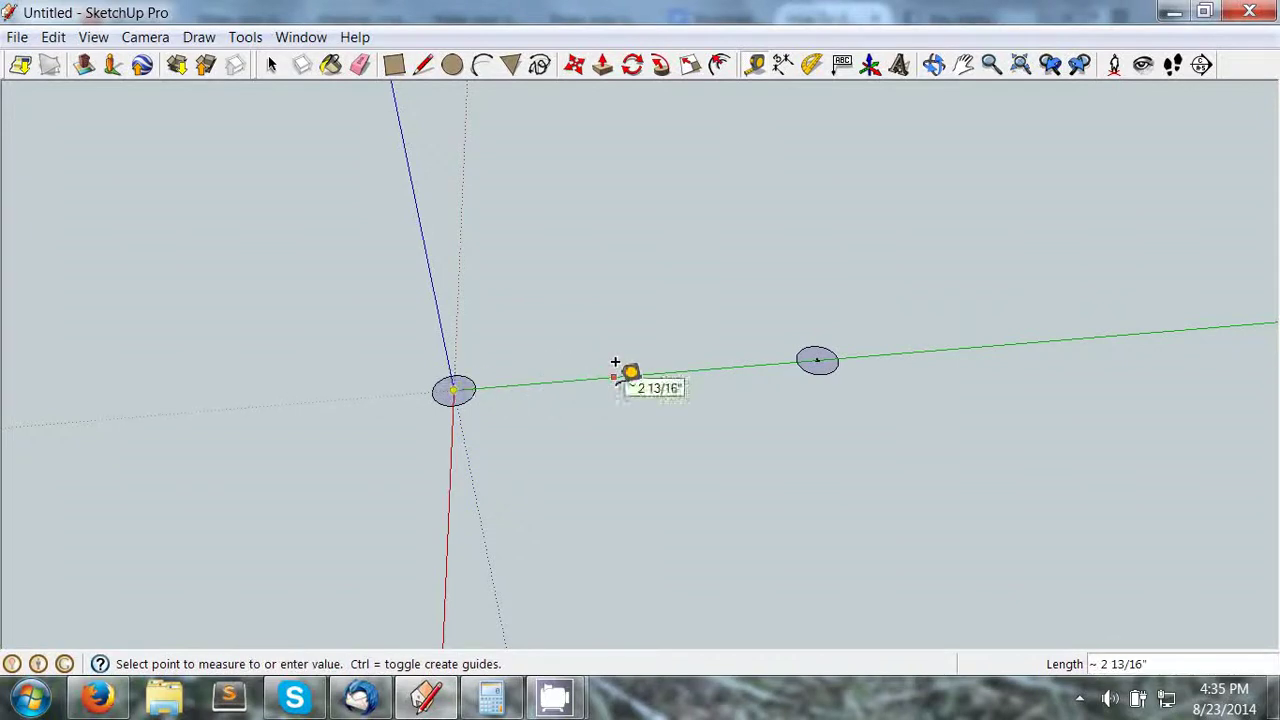
{"action": "left_click", "coordinate": [615, 362]}
{"action": "type", "text": "3.25"}
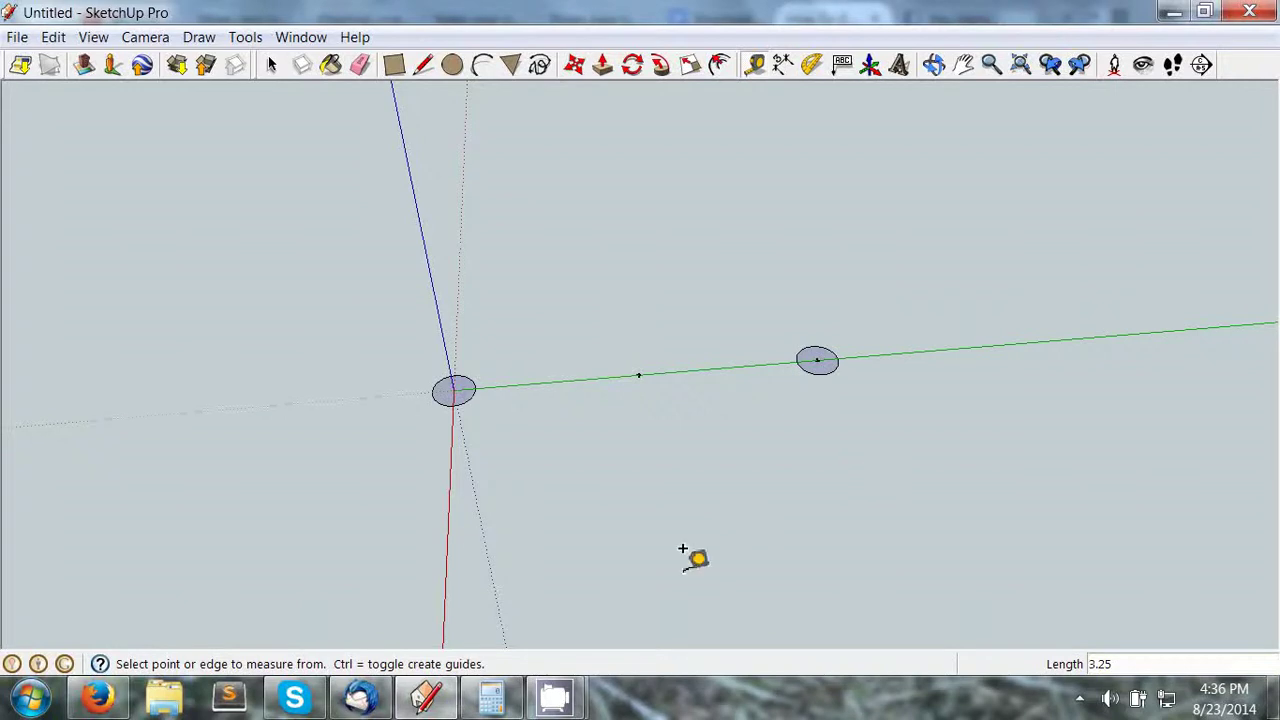
{"action": "key", "text": "space"}
{"action": "key", "text": "ctrl+a"}
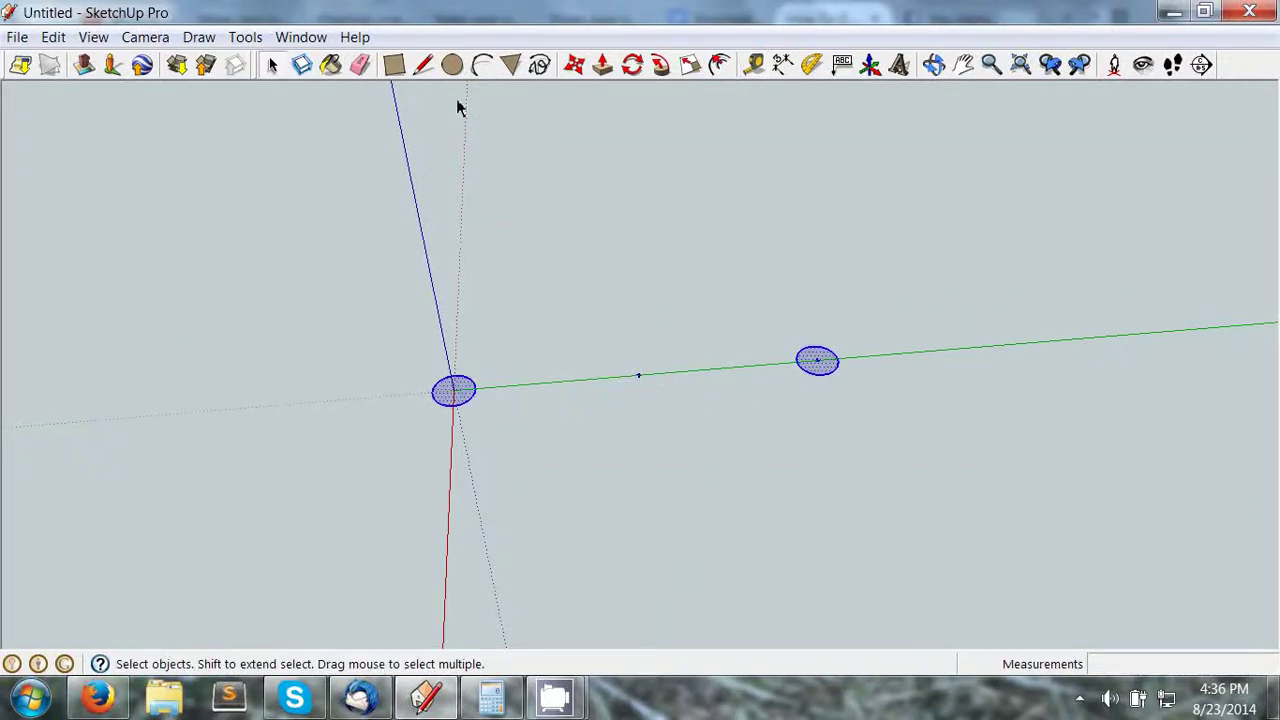
{"action": "left_click", "coordinate": [640, 70]}
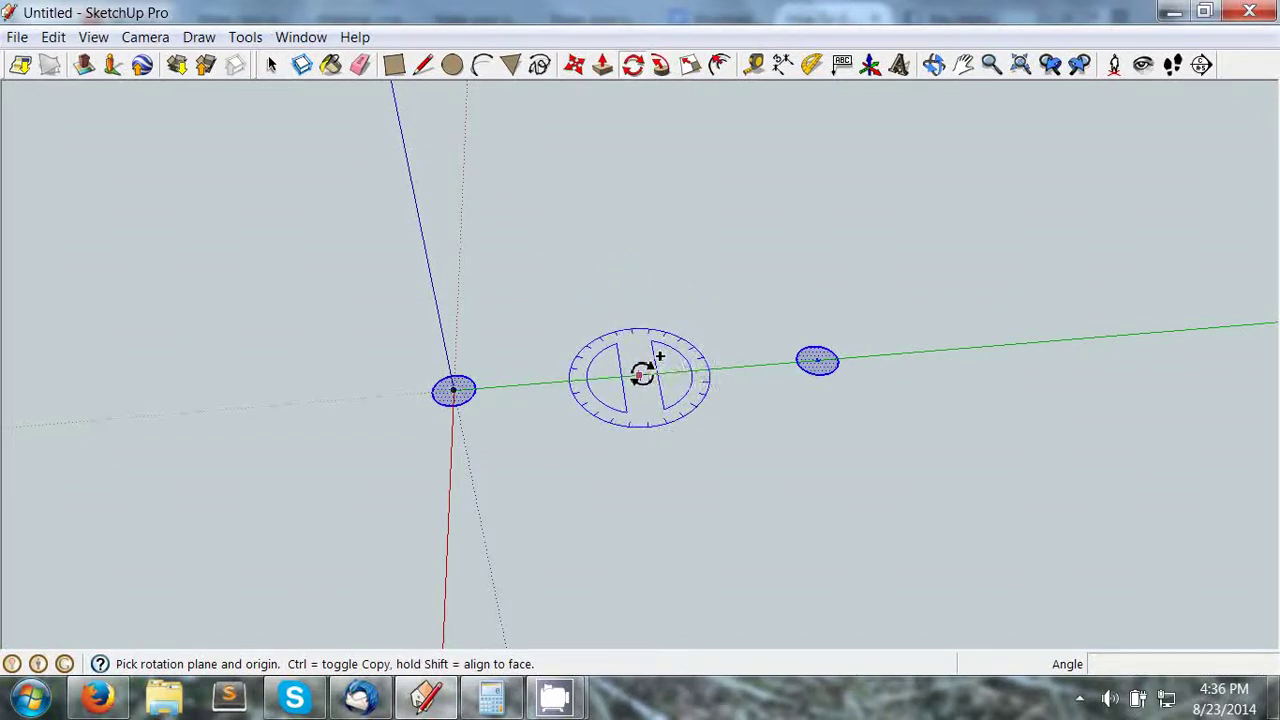
Step: Make a copy of the hole pair rotated 45° about the hub centre
{"action": "left_click", "coordinate": [640, 375]}
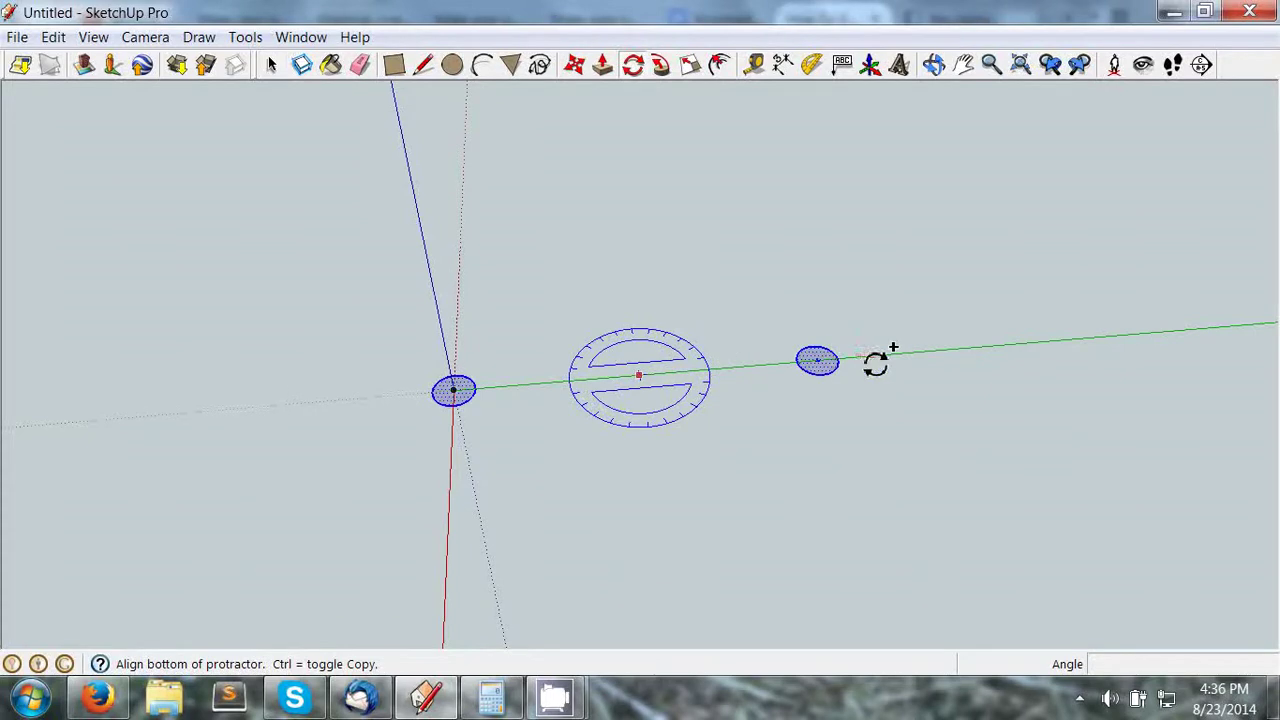
{"action": "left_click", "coordinate": [993, 346]}
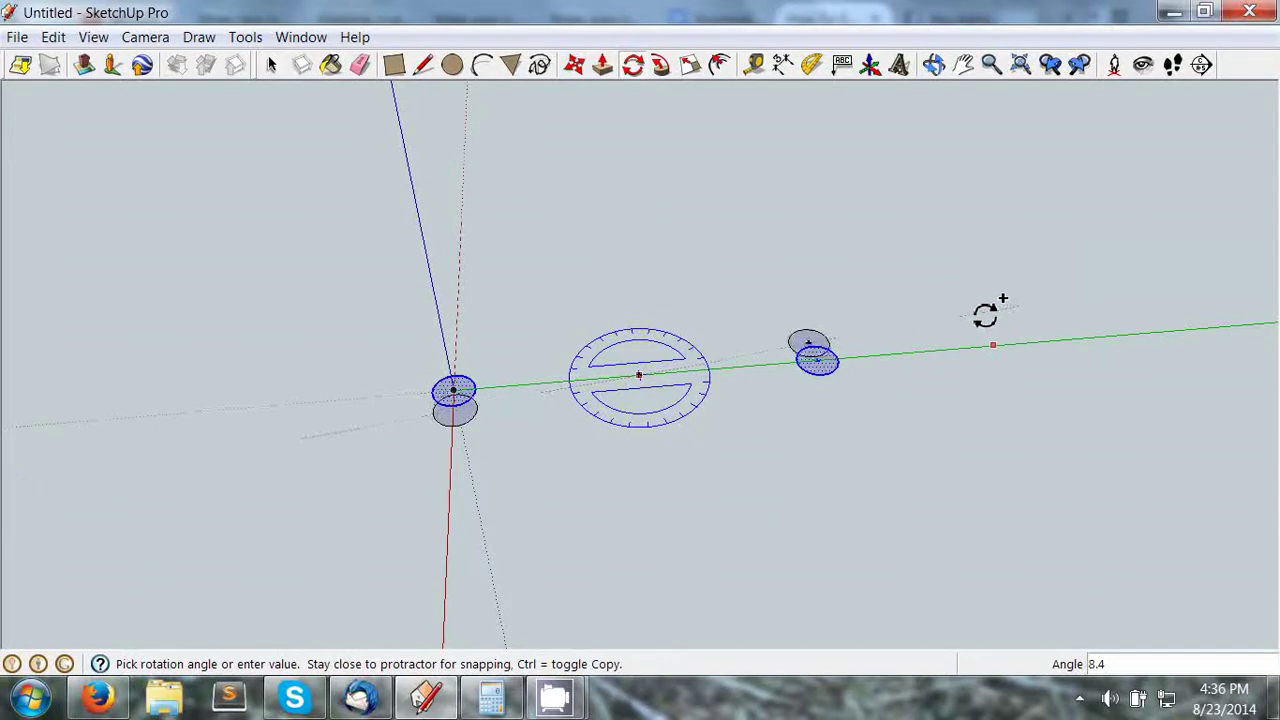
{"action": "key", "text": "ctrl"}
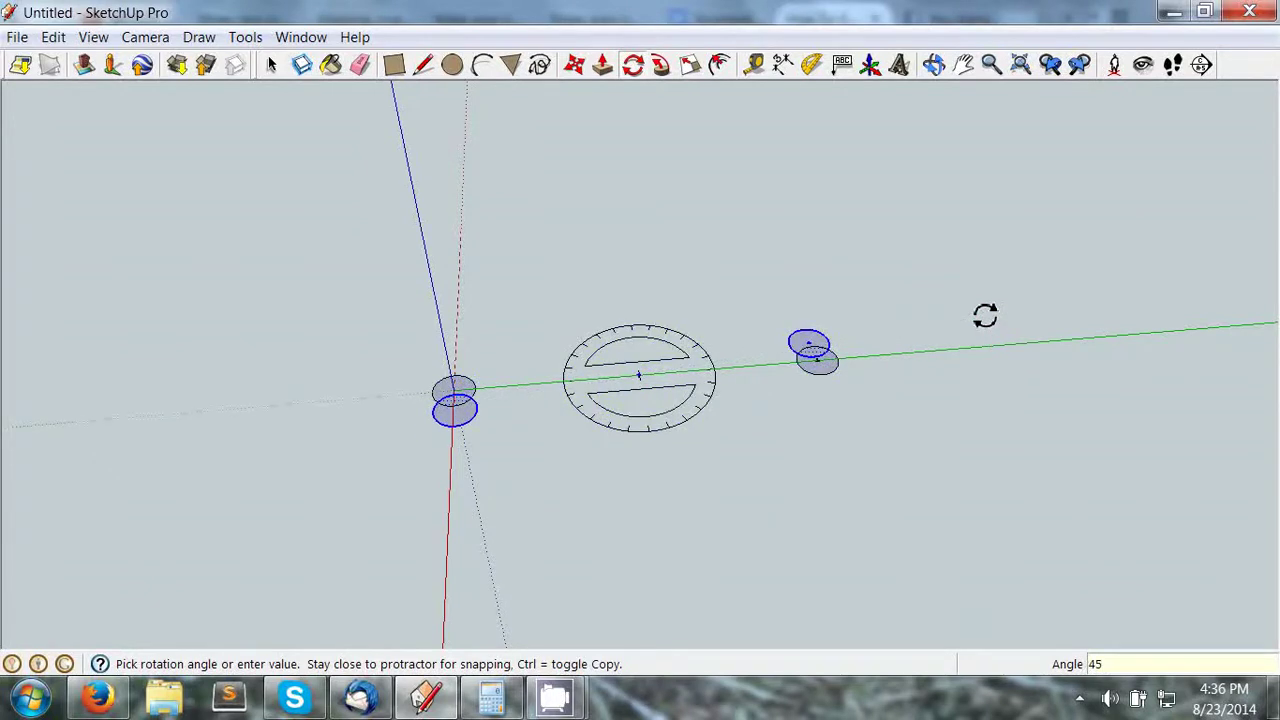
{"action": "key", "text": "Return"}
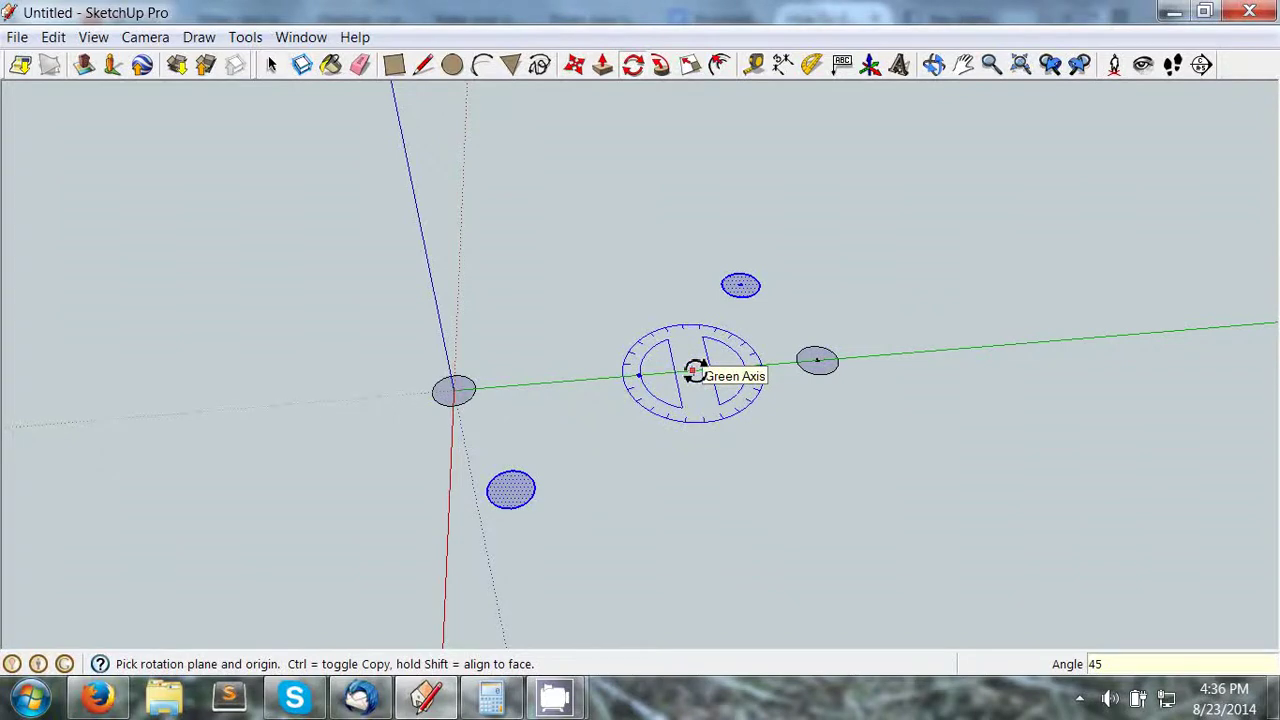
Step: Make another copy of the hole pair rotated 90° about the hub centre
{"action": "left_click", "coordinate": [638, 375]}
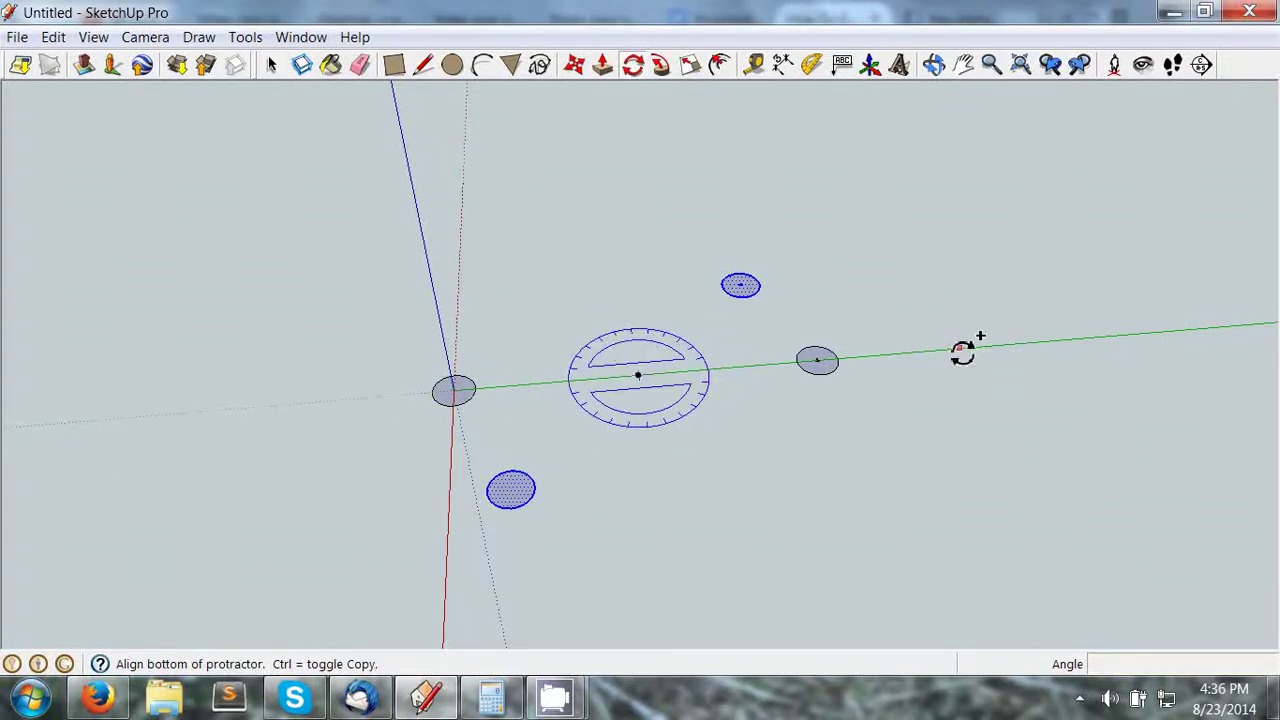
{"action": "left_click", "coordinate": [962, 352]}
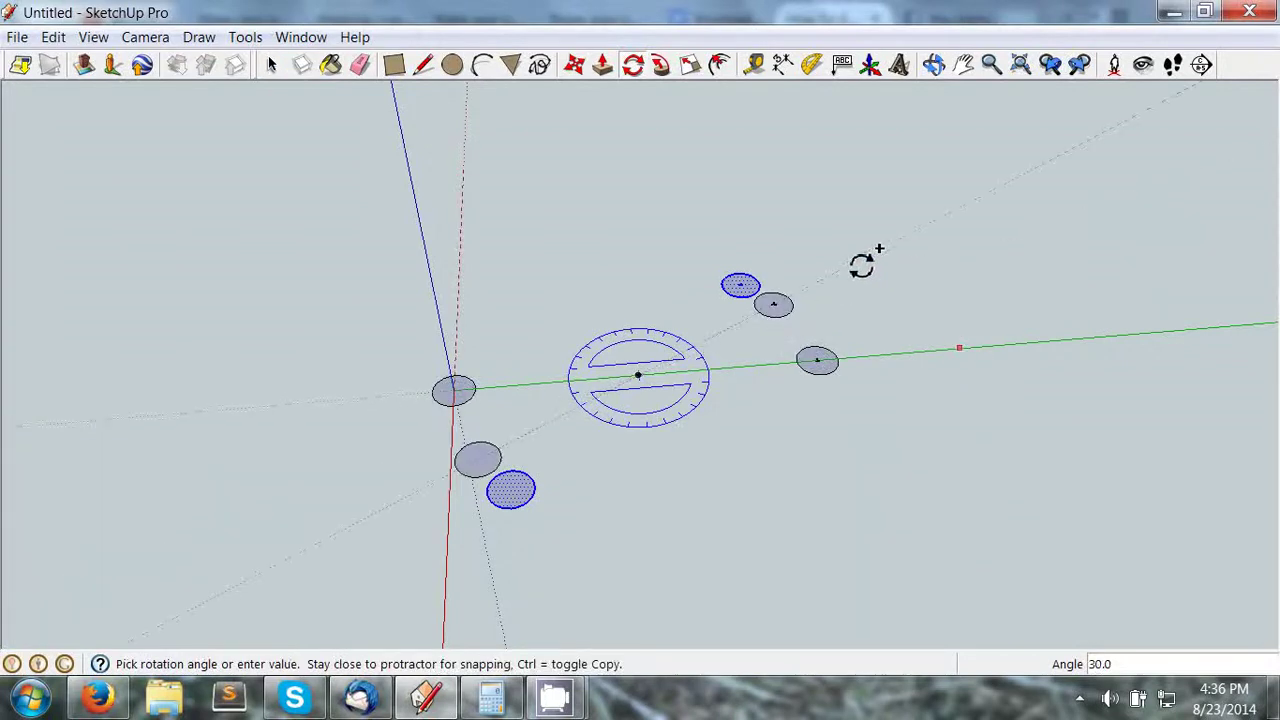
{"action": "type", "text": "90"}
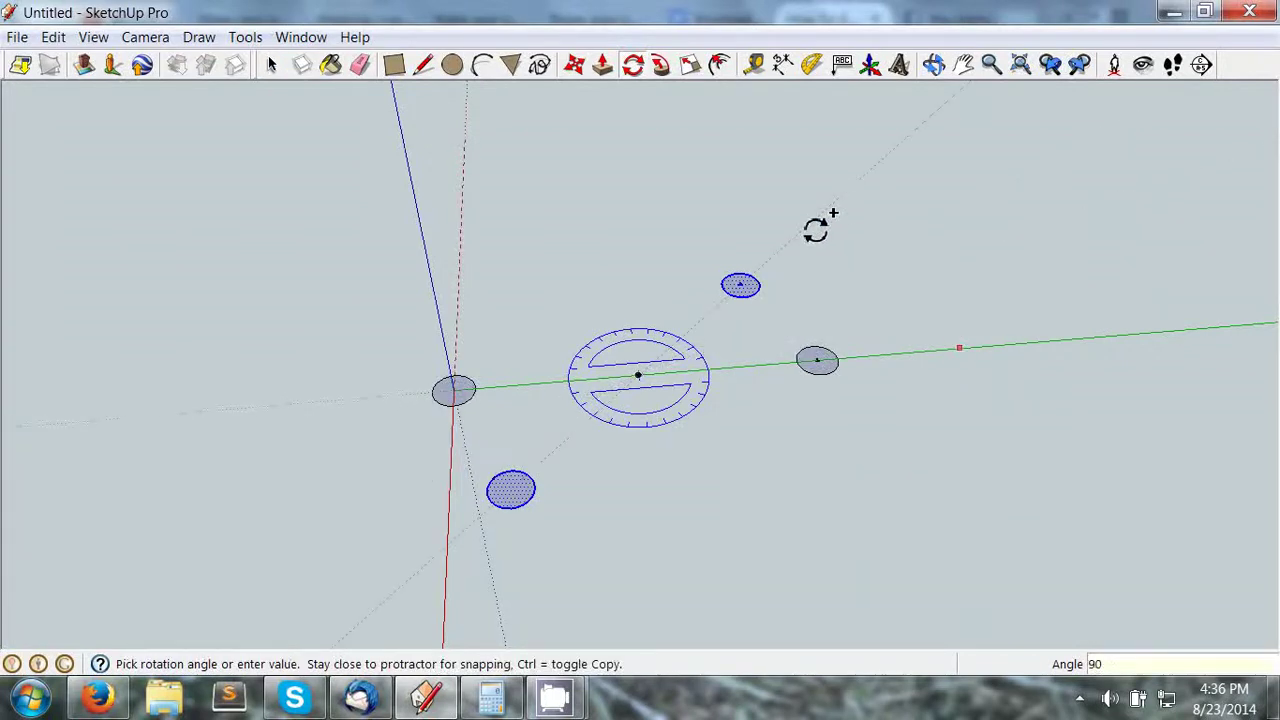
{"action": "key", "text": "Return"}
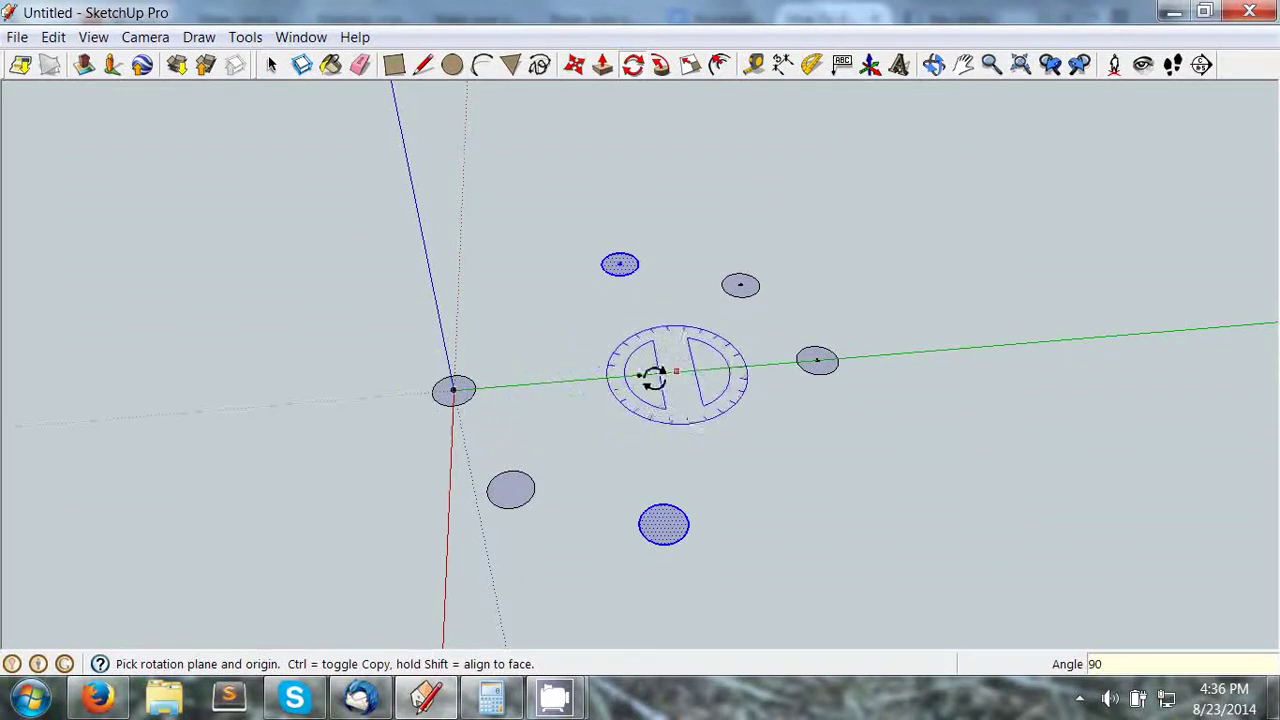
Step: Rotate the currently selected hole pair about the hub centre
{"action": "left_click_drag", "start_coordinate": [638, 375], "coordinate": [922, 349]}
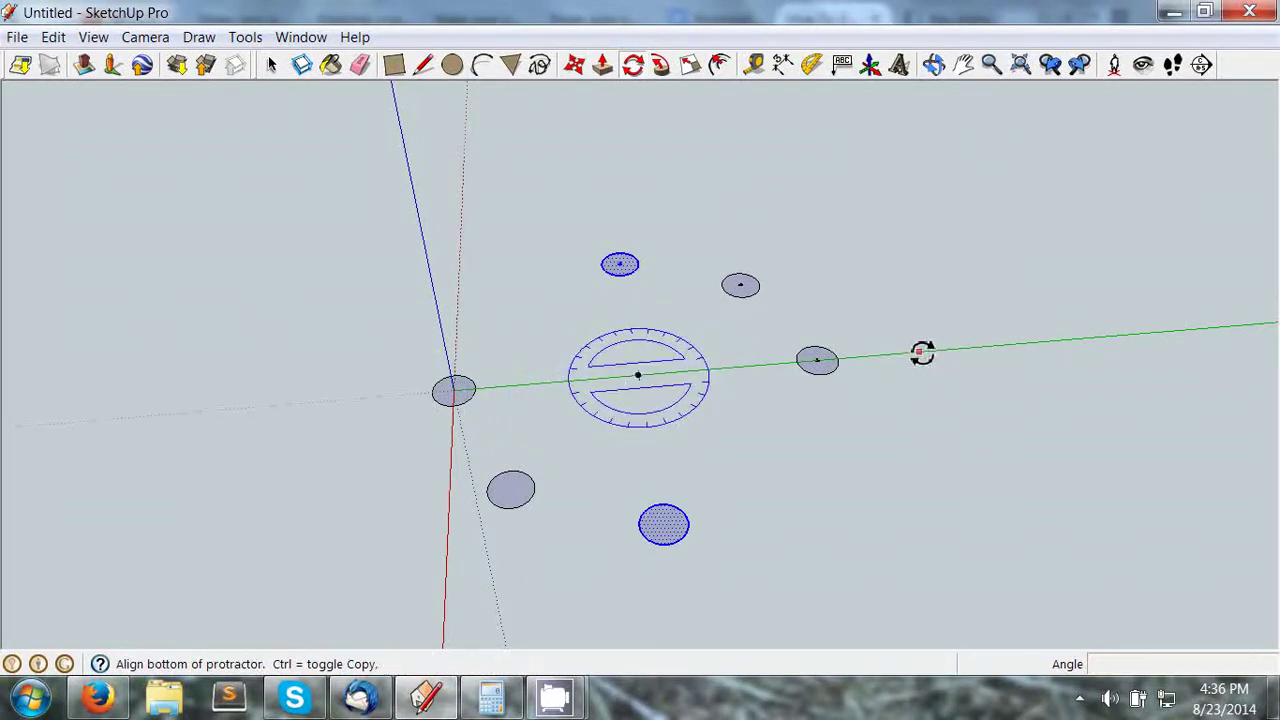
{"action": "left_click", "coordinate": [919, 352]}
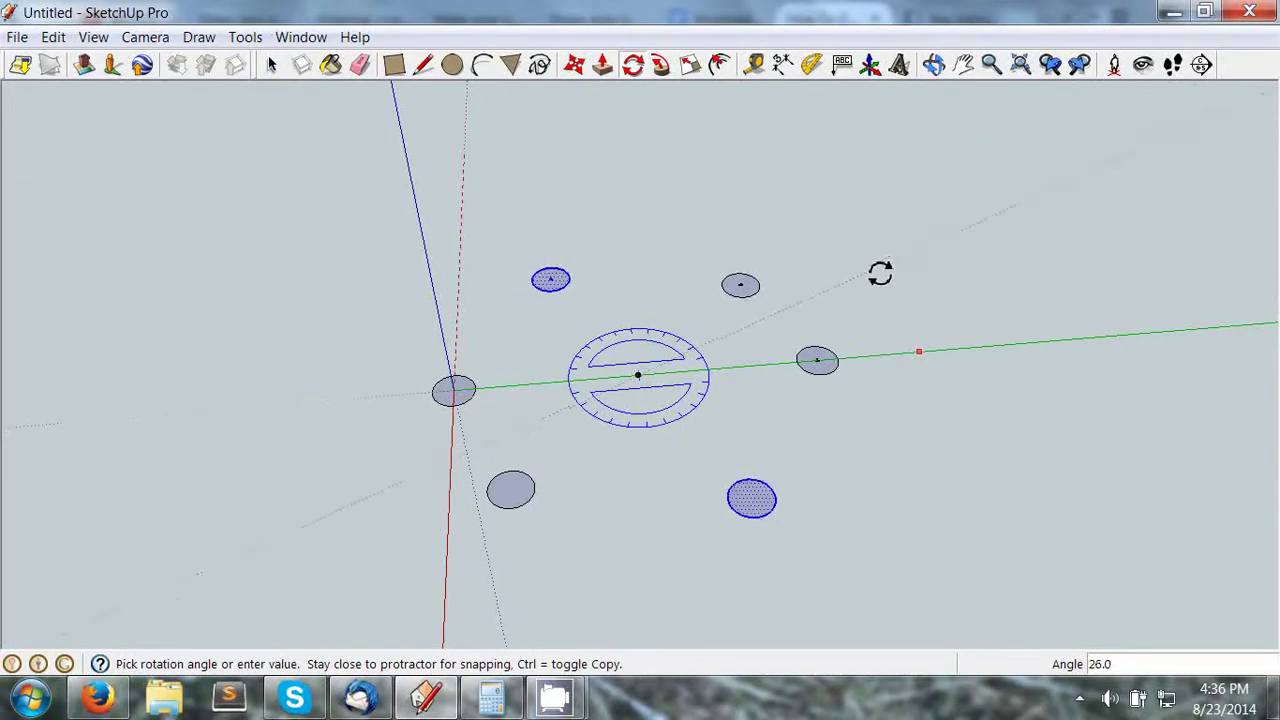
{"action": "left_click", "coordinate": [880, 273]}
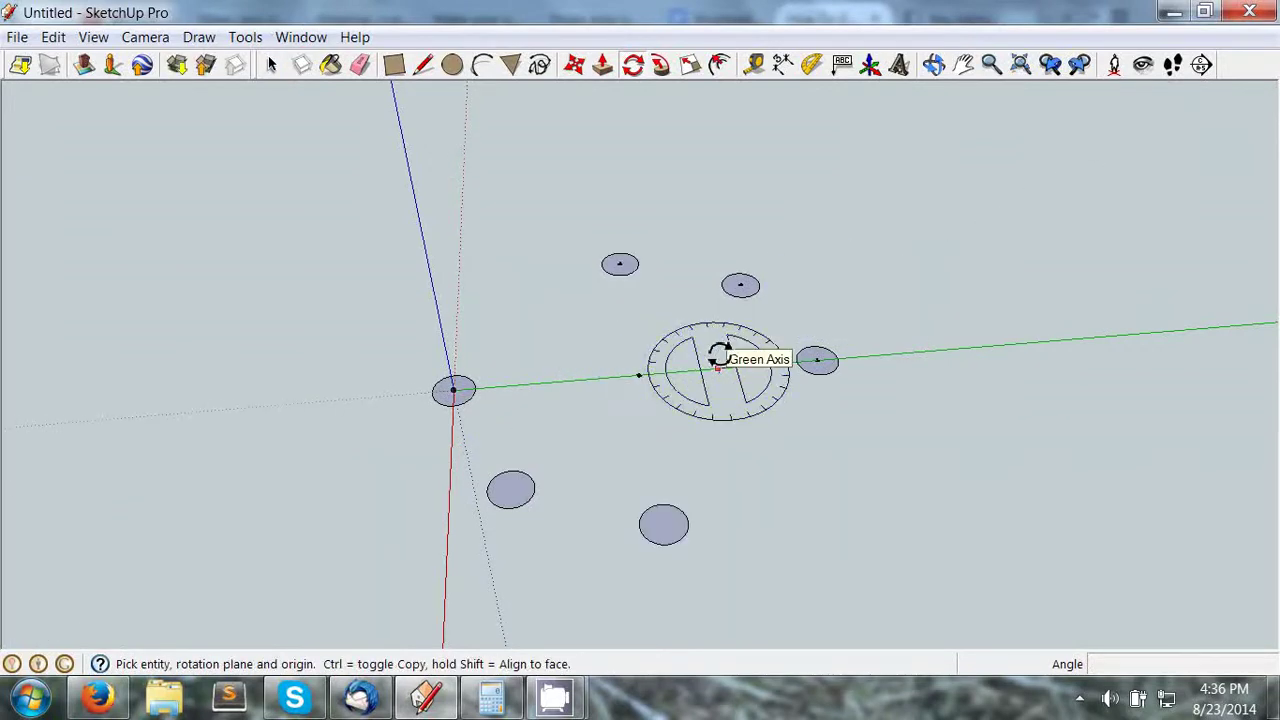
Step: Rotate the upper and lower hole pair 45° about the ring centre, completing eight evenly spaced holes
{"action": "key", "text": "space"}
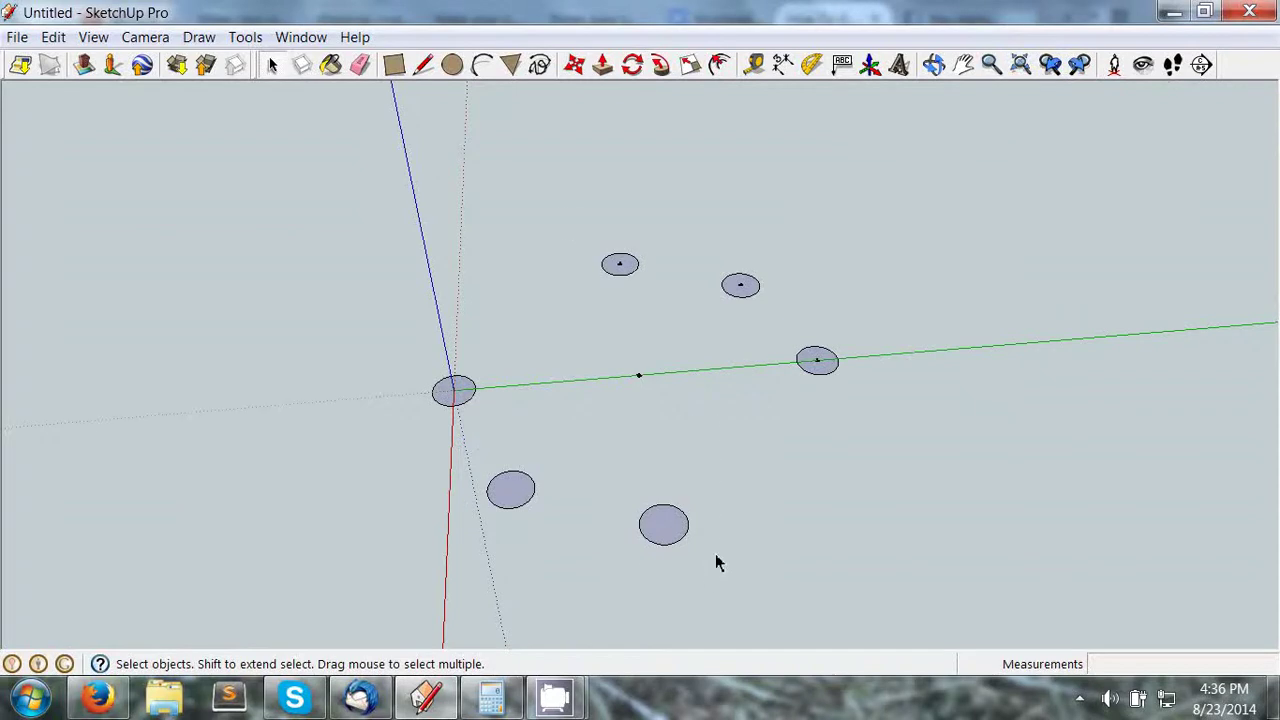
{"action": "left_click_drag", "start_coordinate": [715, 563], "coordinate": [566, 240]}
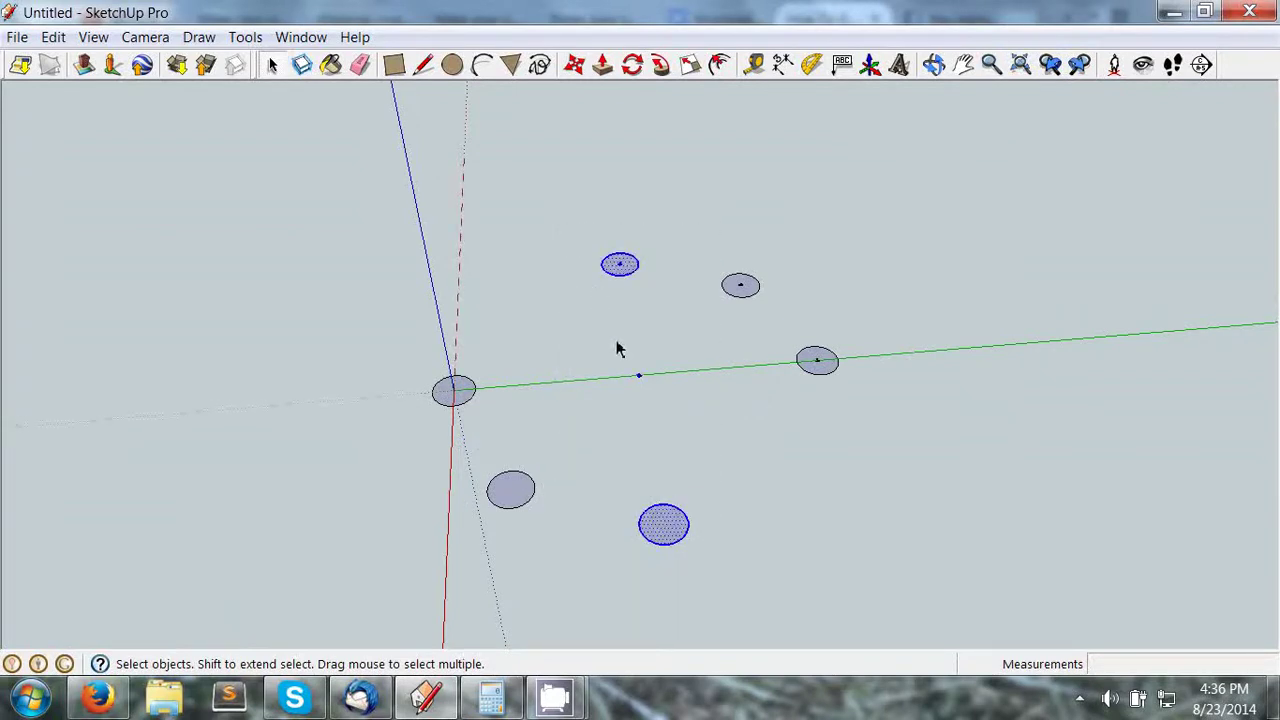
{"action": "key", "text": "r"}
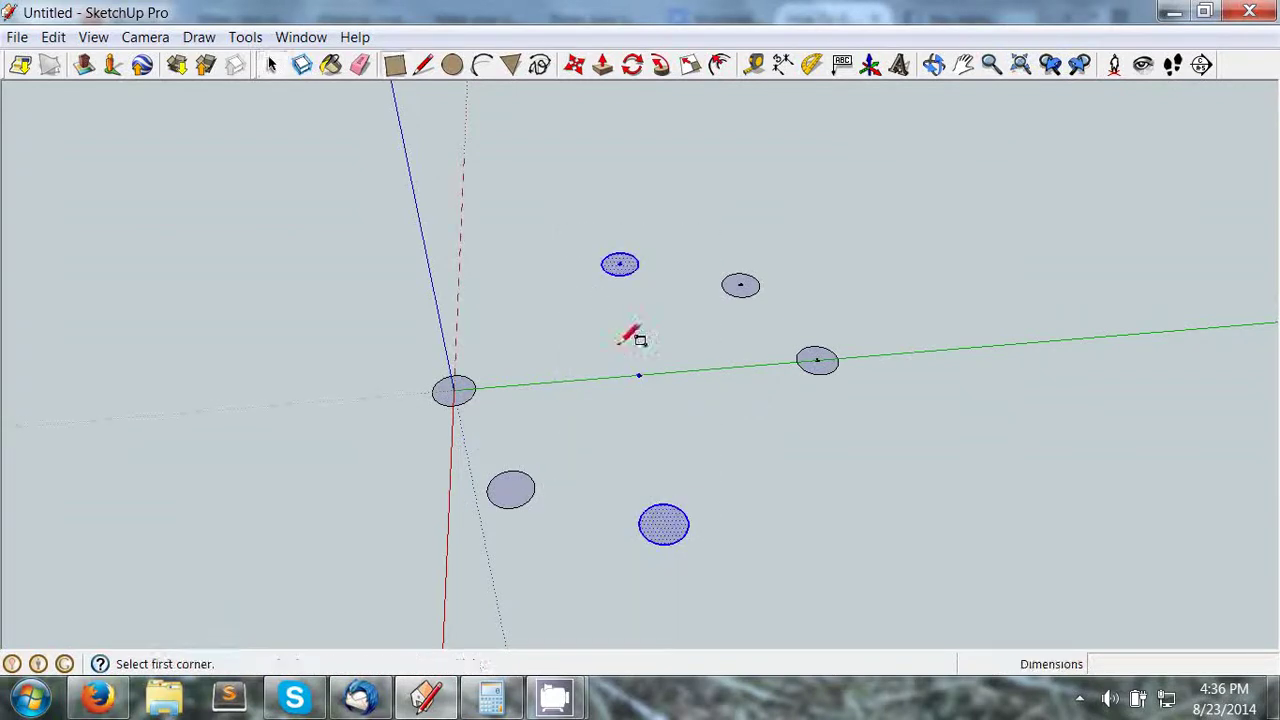
{"action": "left_click", "coordinate": [633, 66]}
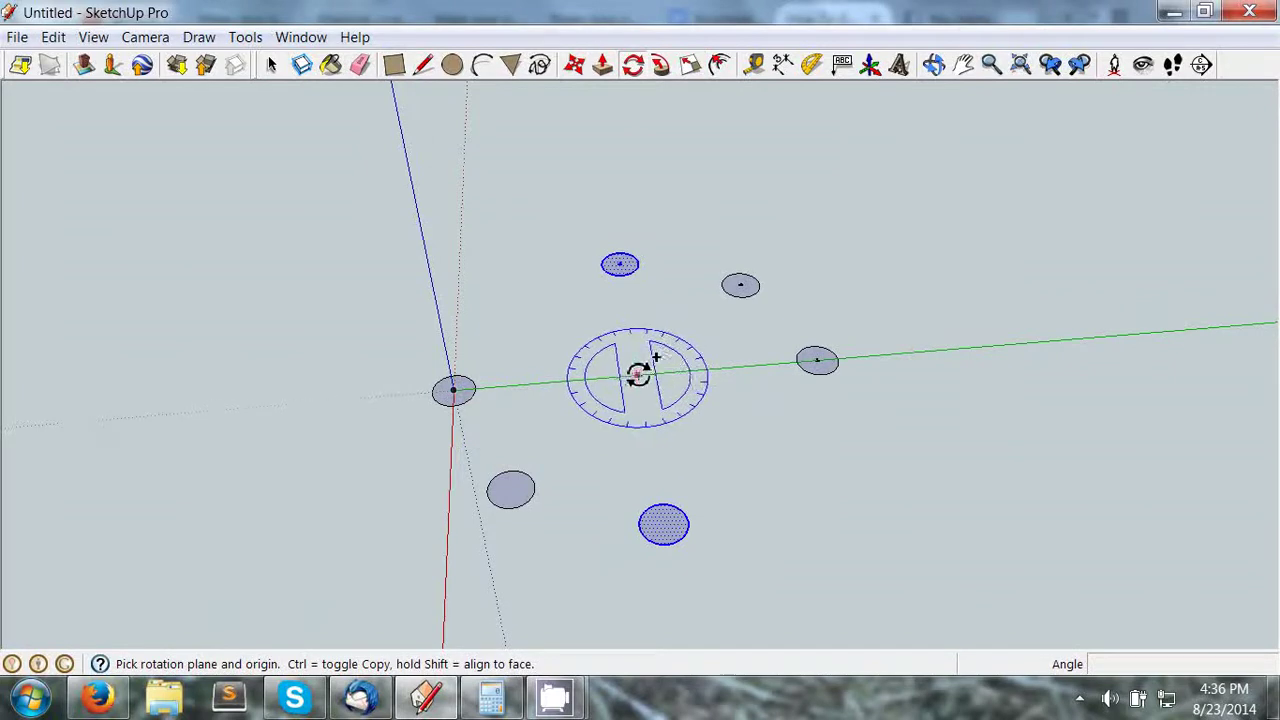
{"action": "left_click", "coordinate": [638, 375]}
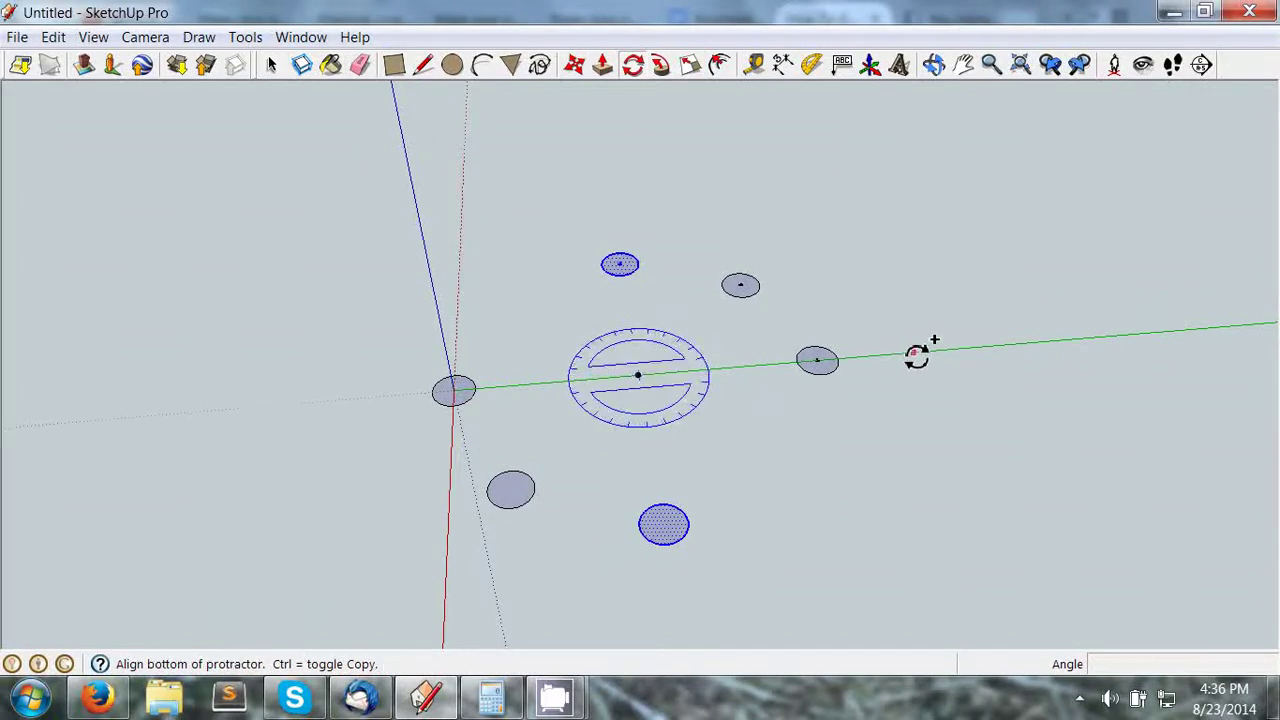
{"action": "left_click", "coordinate": [913, 353]}
{"action": "left_click", "coordinate": [834, 284]}
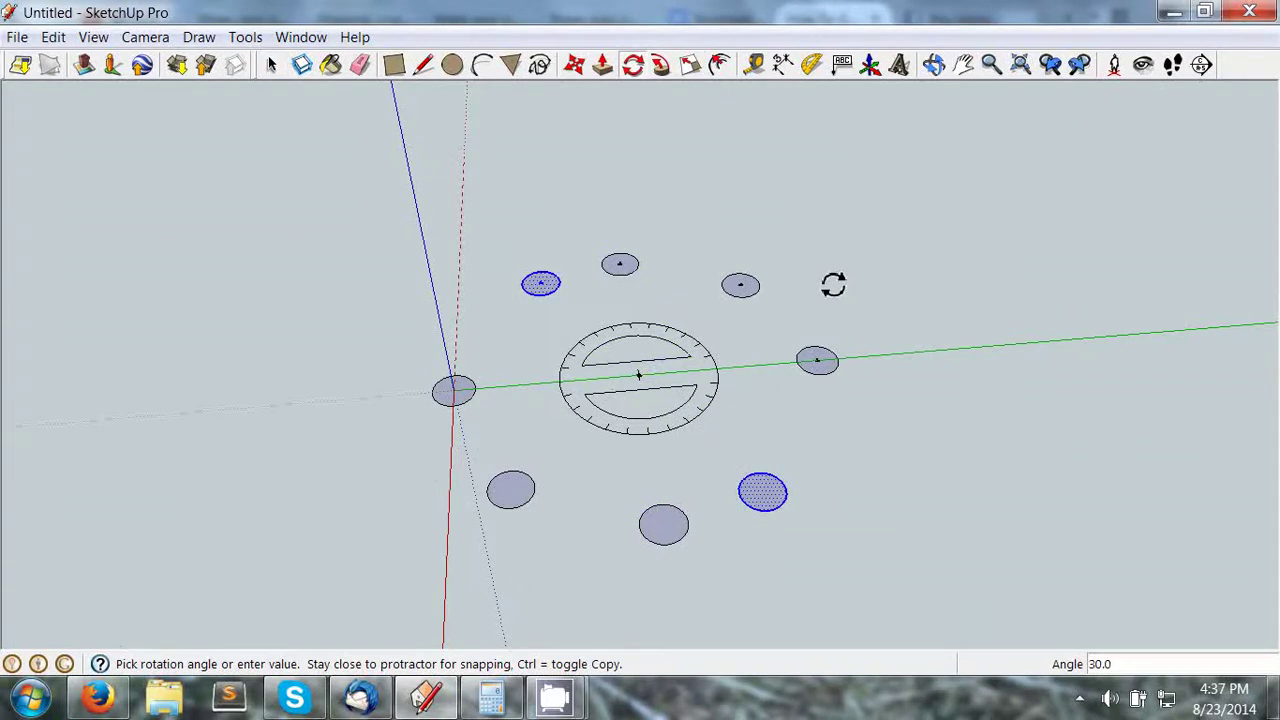
{"action": "type", "text": "45"}
{"action": "key", "text": "Return"}
{"action": "key", "text": "space"}
{"action": "left_click", "coordinate": [768, 400]}
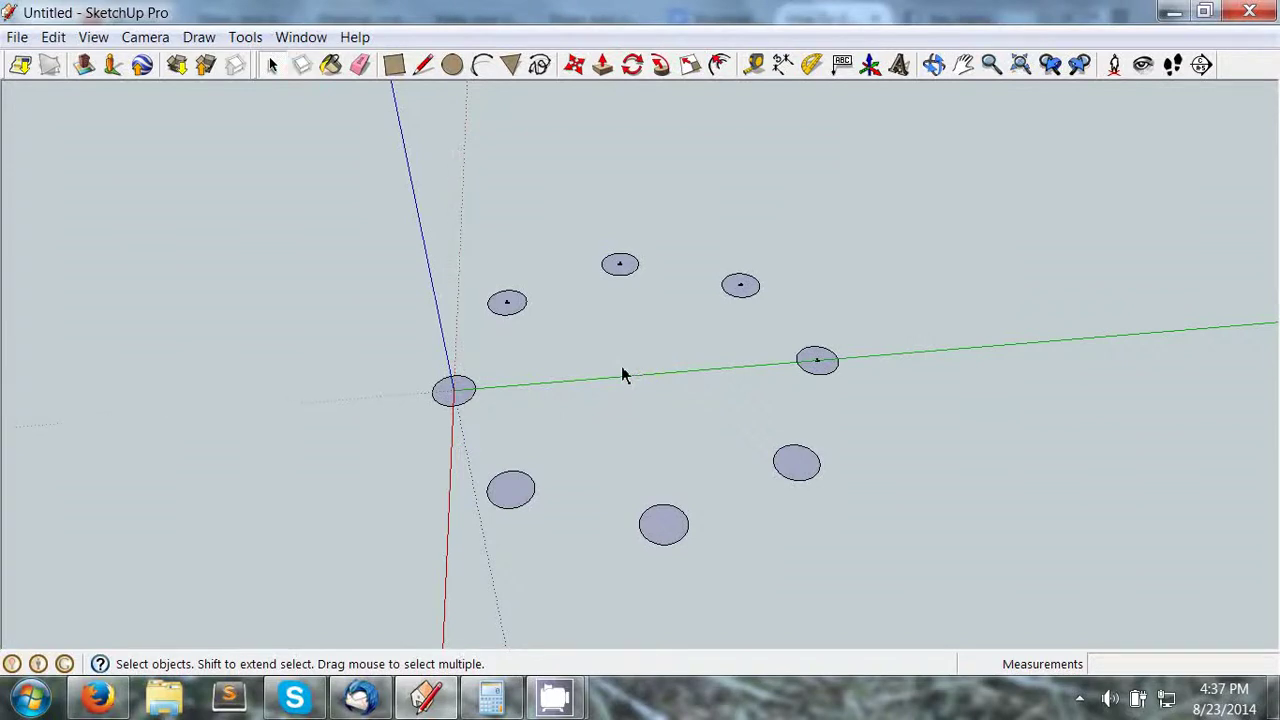
Step: Select and deselect several hole circles to inspect the ring
{"action": "left_click", "coordinate": [507, 305]}
{"action": "left_click", "coordinate": [626, 268], "text": "ctrl"}
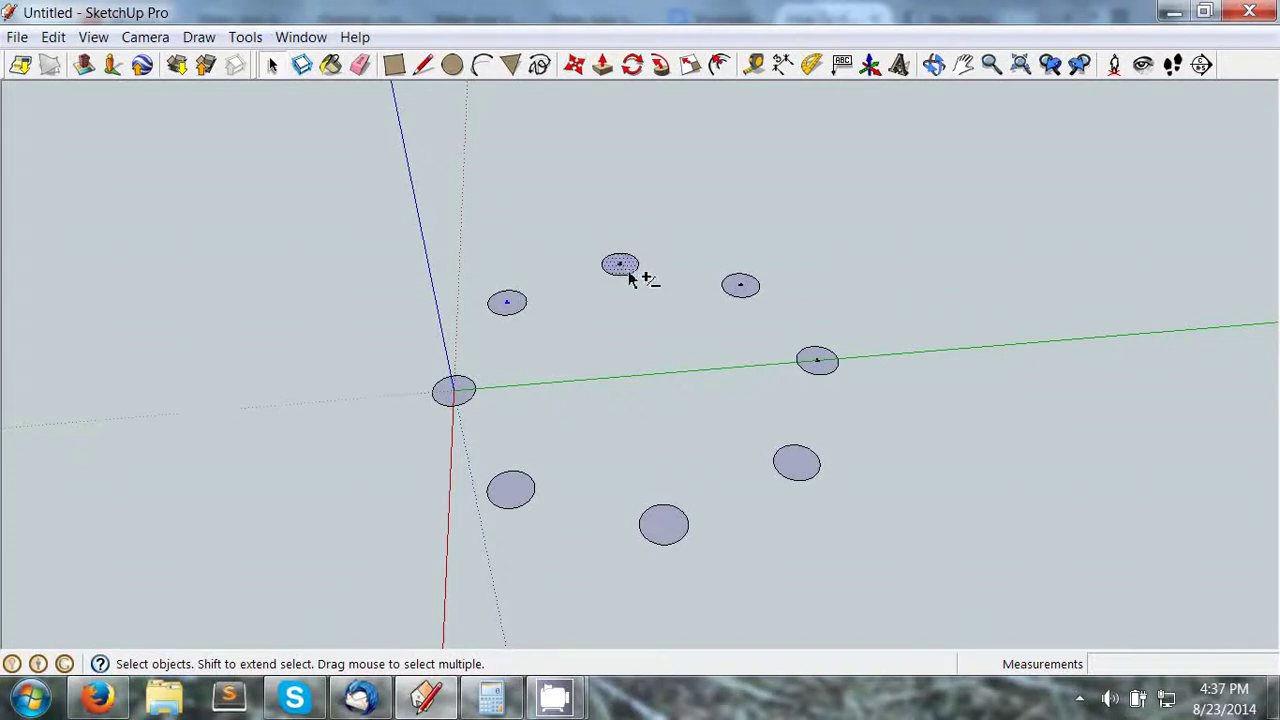
{"action": "left_click", "coordinate": [628, 276], "text": "shift"}
{"action": "left_click", "coordinate": [738, 284], "text": "shift"}
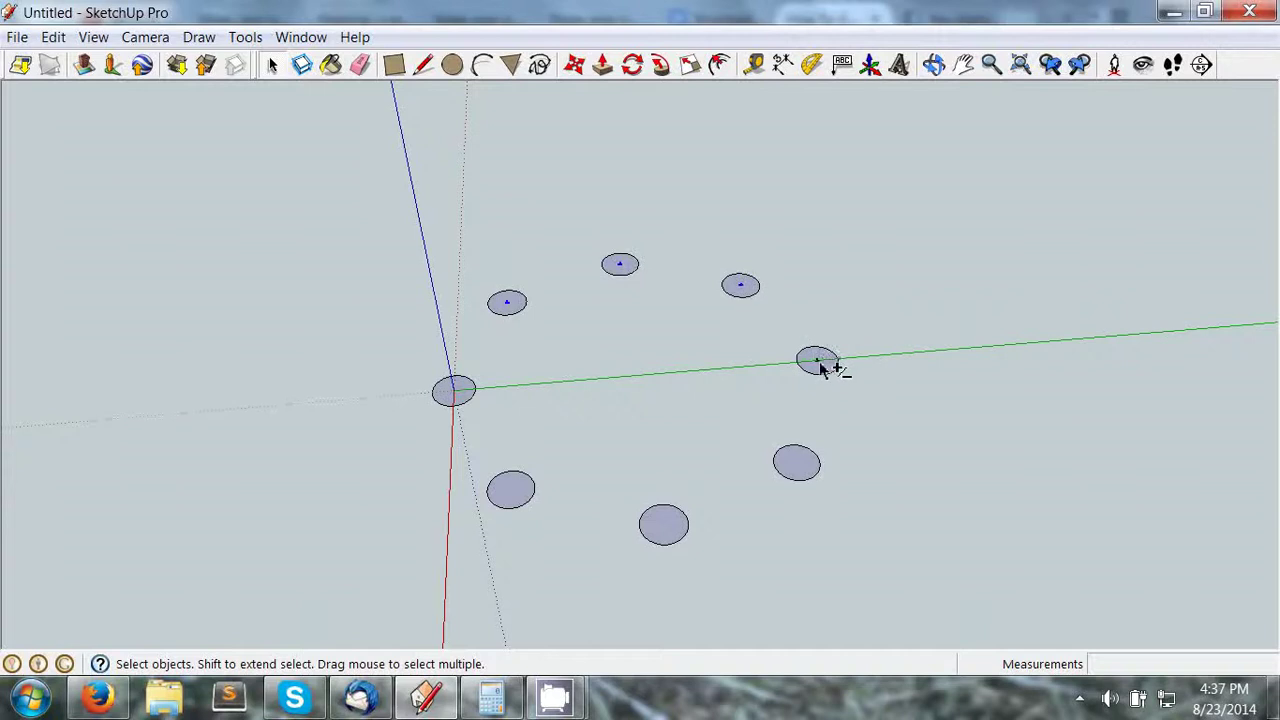
{"action": "left_click", "coordinate": [785, 432]}
Step: Measure from the origin hole's centre to the ring centre, entering 3.25
{"action": "key", "text": "t"}
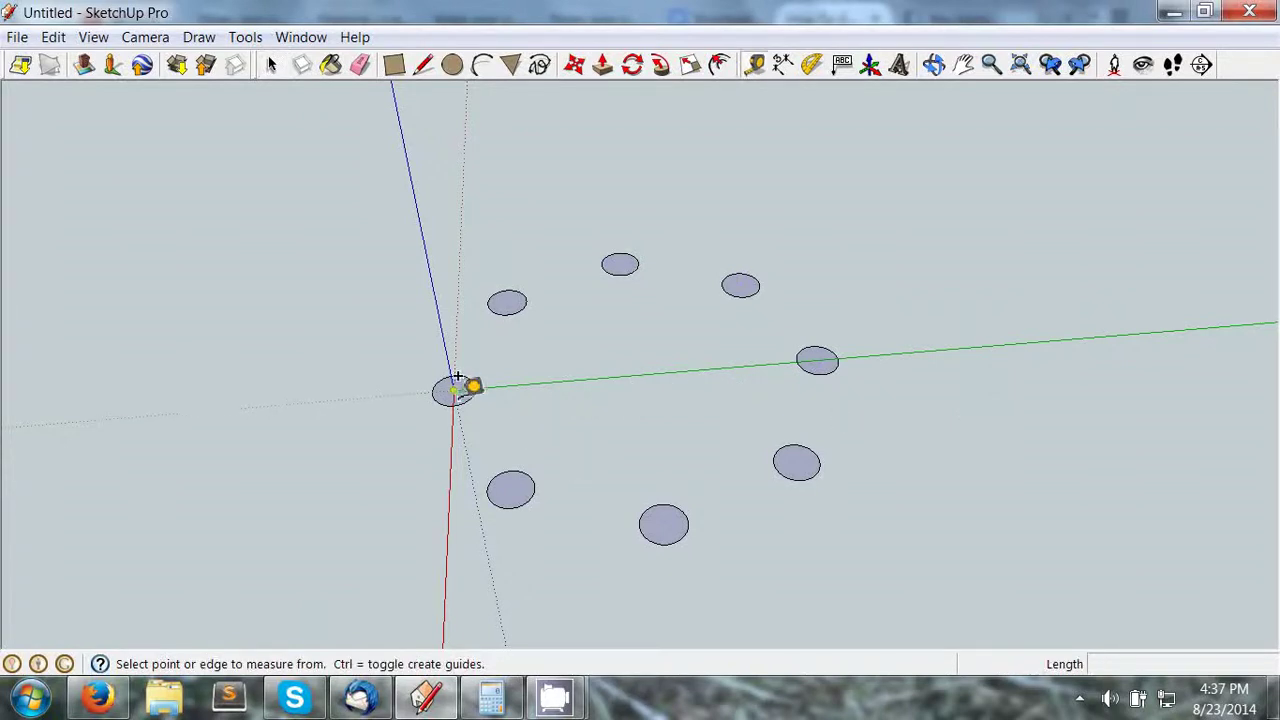
{"action": "left_click", "coordinate": [454, 390]}
{"action": "left_click", "coordinate": [617, 367]}
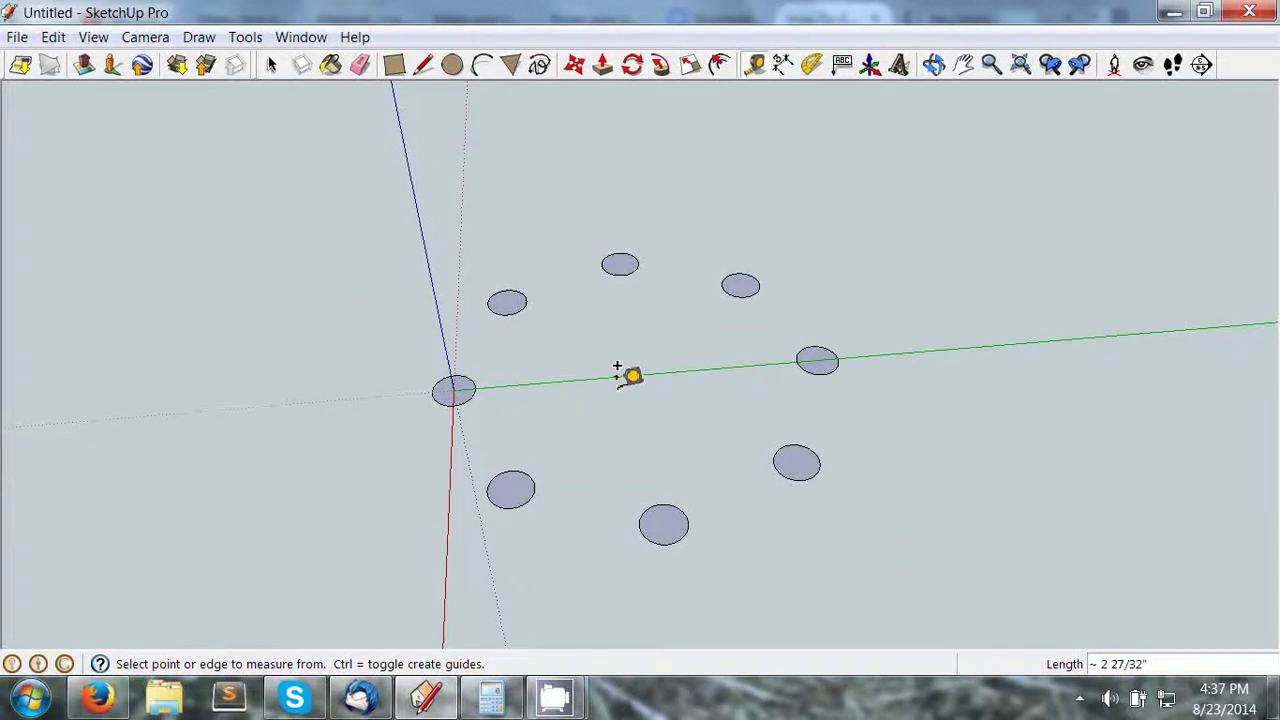
{"action": "type", "text": "3.25"}
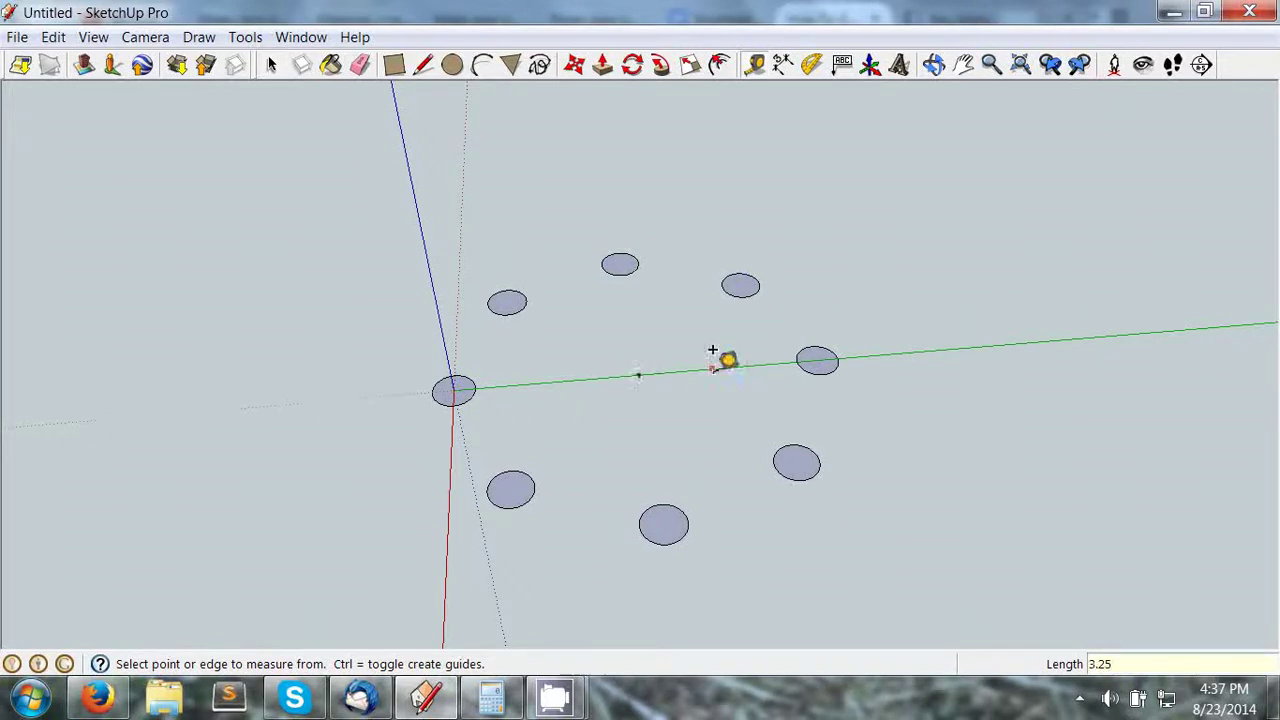
{"action": "type", "text": "c"}
Step: Draw a radius-4 disc centred on the ring centre, enclosing all eight holes
{"action": "left_click", "coordinate": [637, 375]}
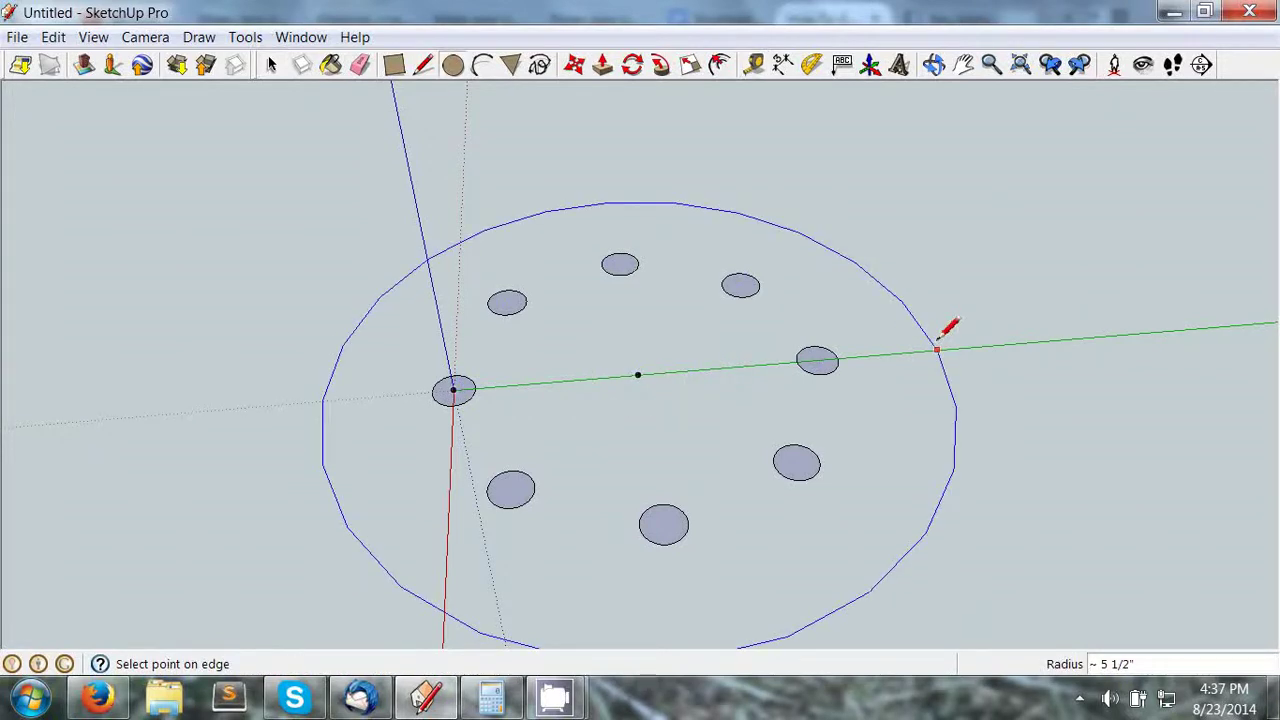
{"action": "left_click", "coordinate": [938, 338]}
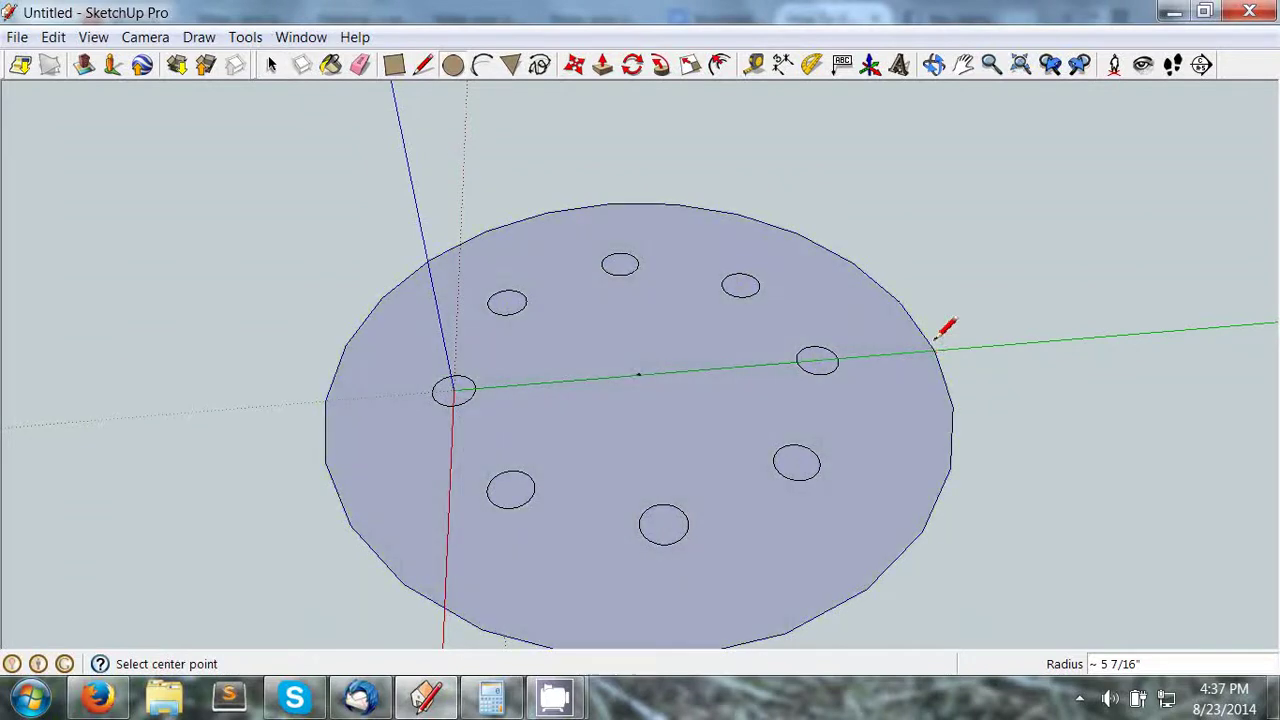
{"action": "type", "text": "8"}
{"action": "key", "text": "Return"}
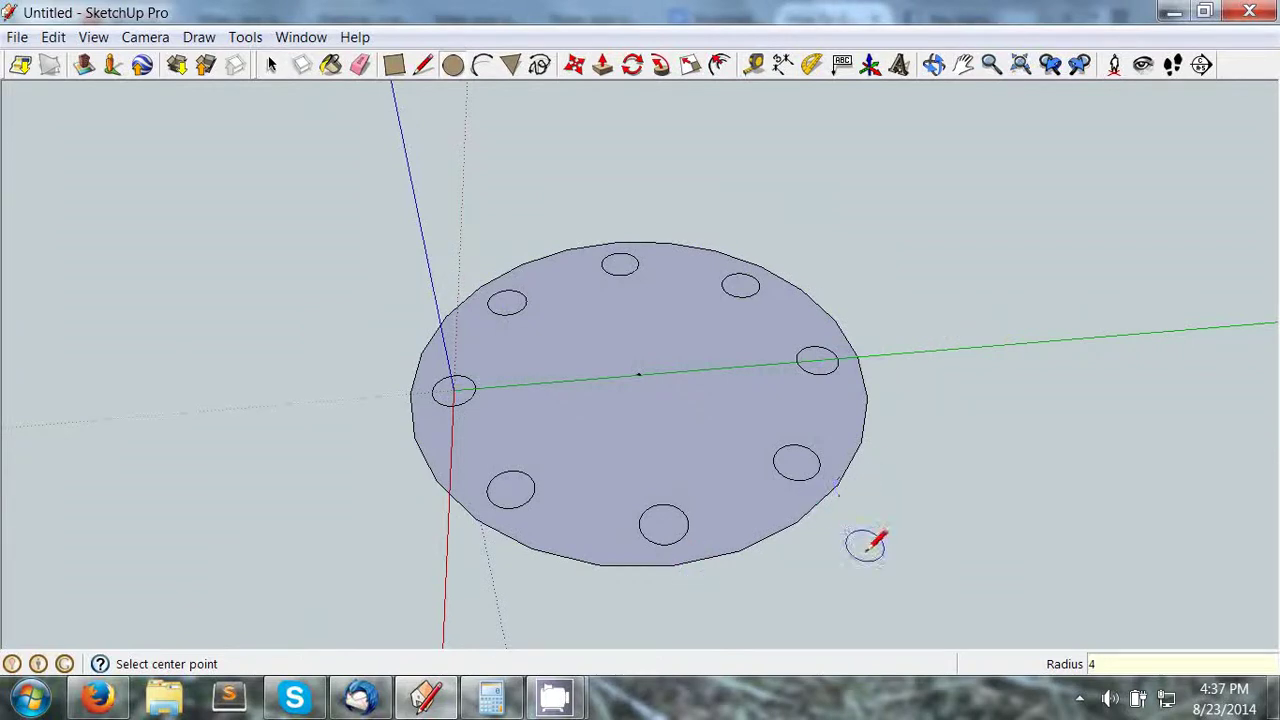
{"action": "key", "text": "t"}
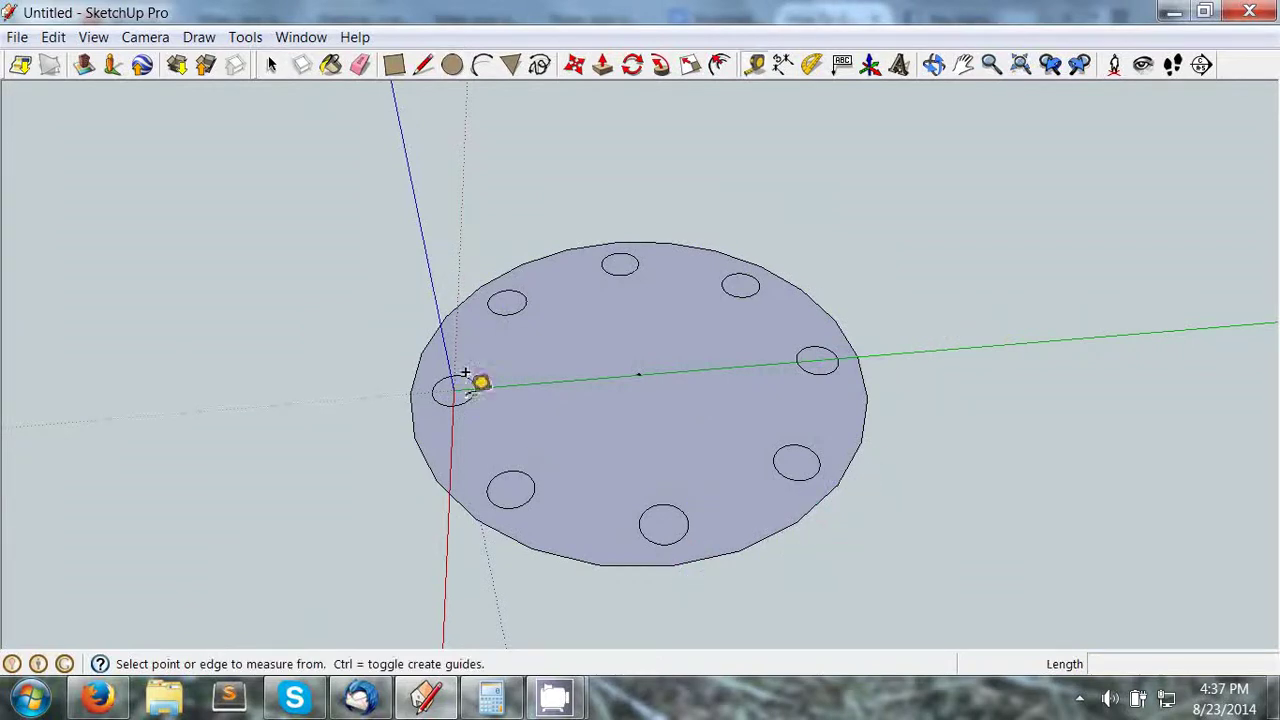
{"action": "left_click", "coordinate": [621, 258]}
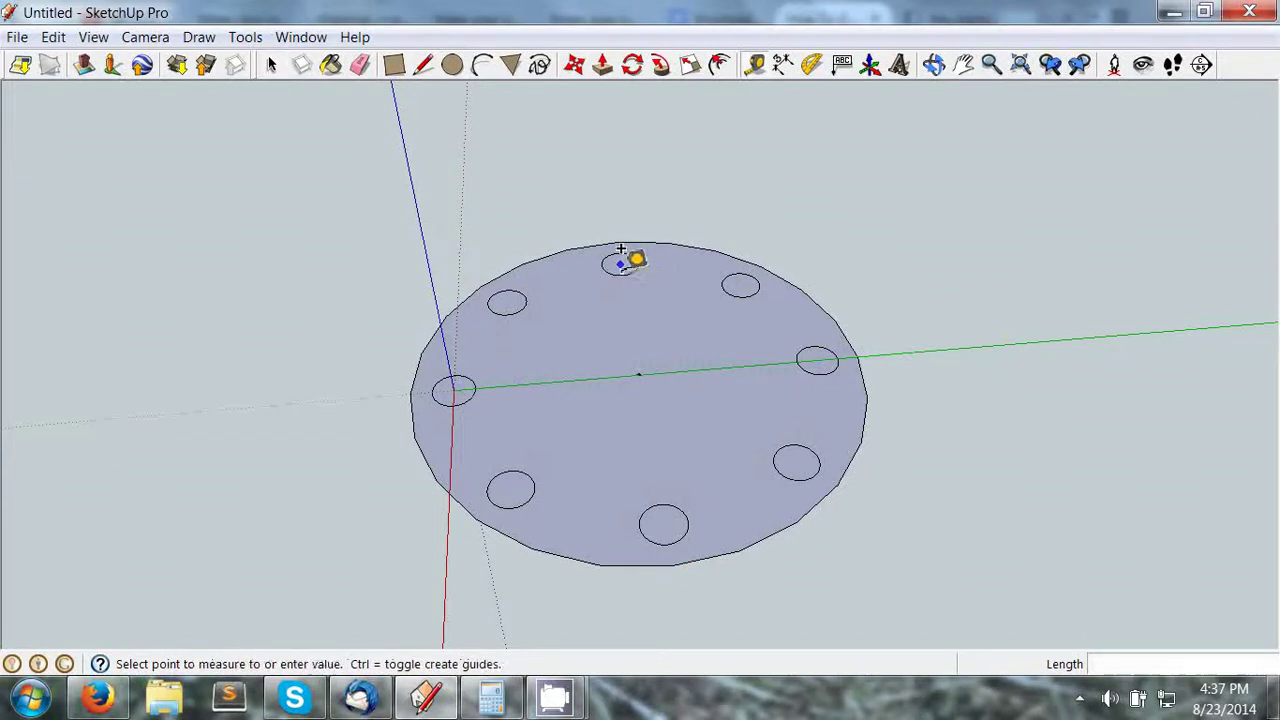
{"action": "left_click", "coordinate": [666, 512]}
{"action": "key", "text": "space"}
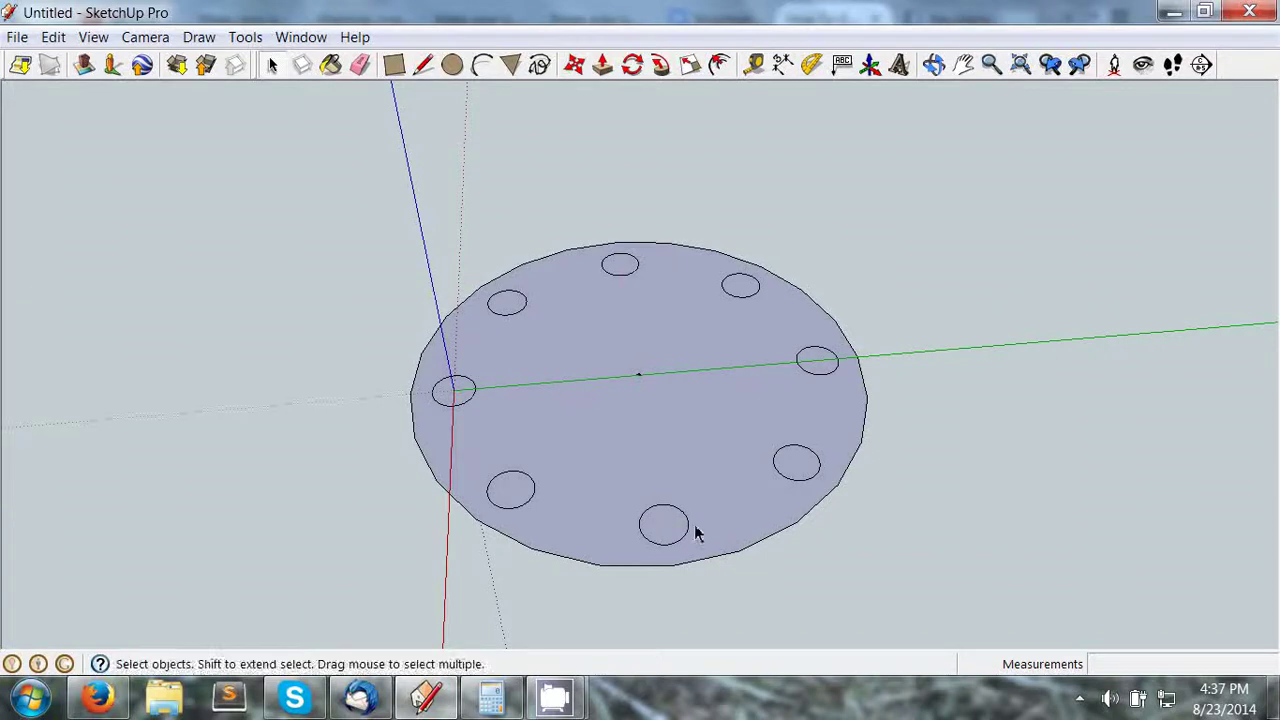
{"action": "left_click", "coordinate": [98, 698]}
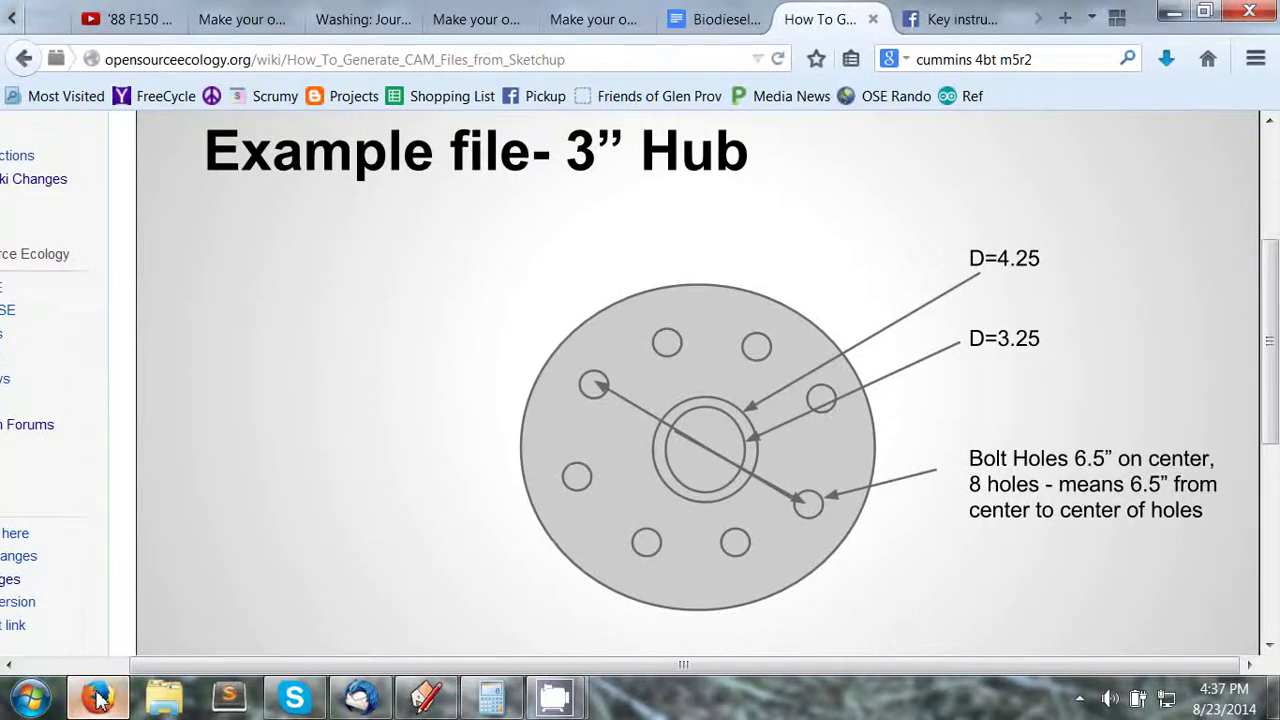
{"action": "mouse_move", "coordinate": [563, 708]}
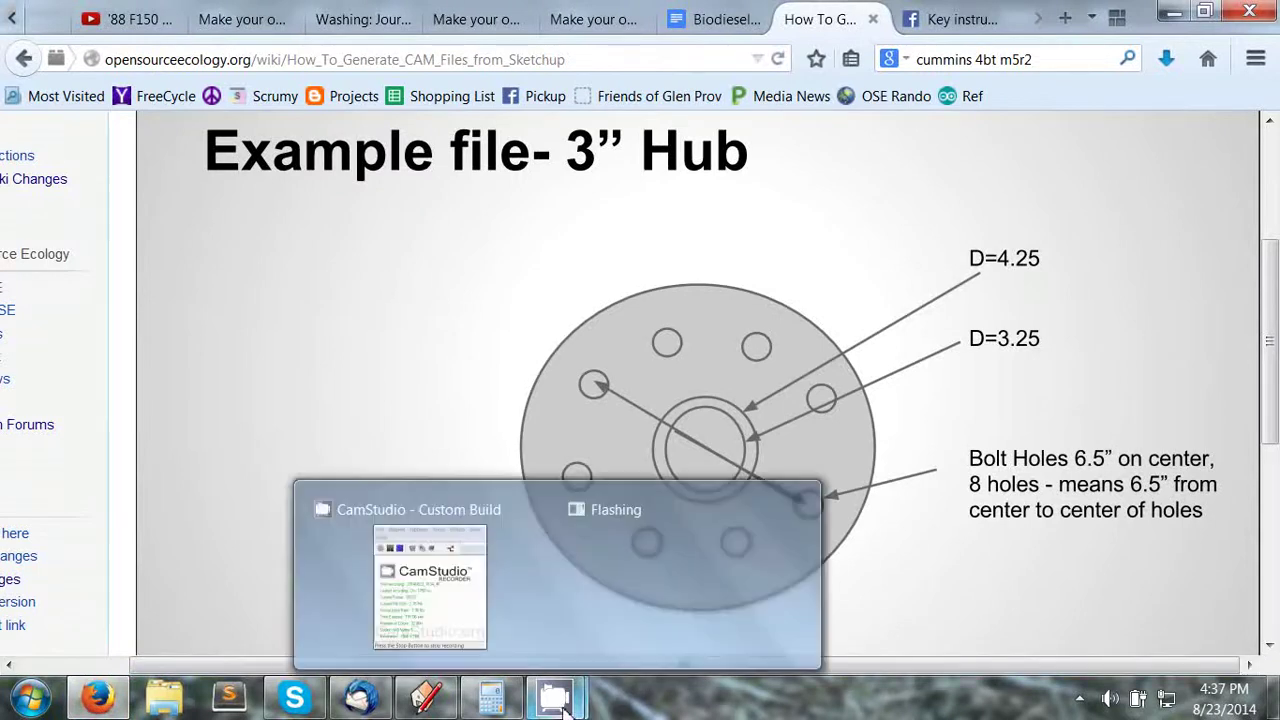
{"action": "left_click", "coordinate": [425, 698]}
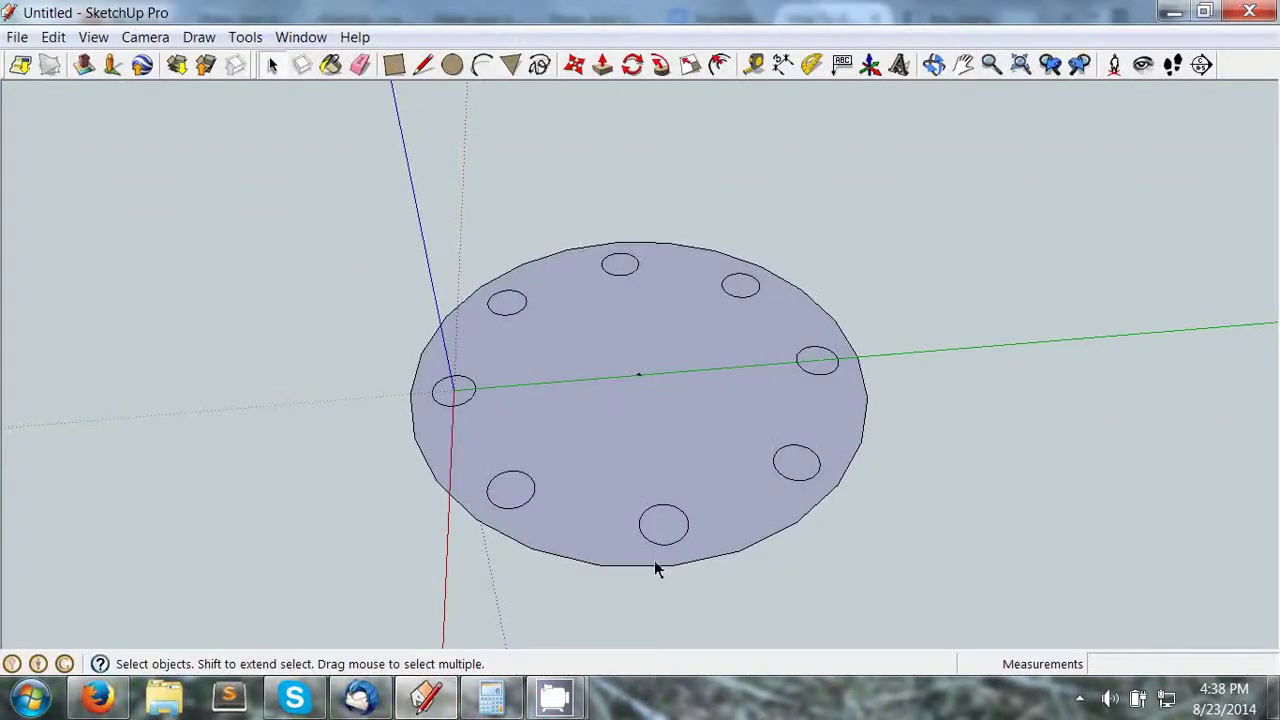
Step: Delete the old disc face and redraw the disc at radius 4.5 around the ring centre
{"action": "left_click", "coordinate": [649, 568]}
{"action": "key", "text": "Delete"}
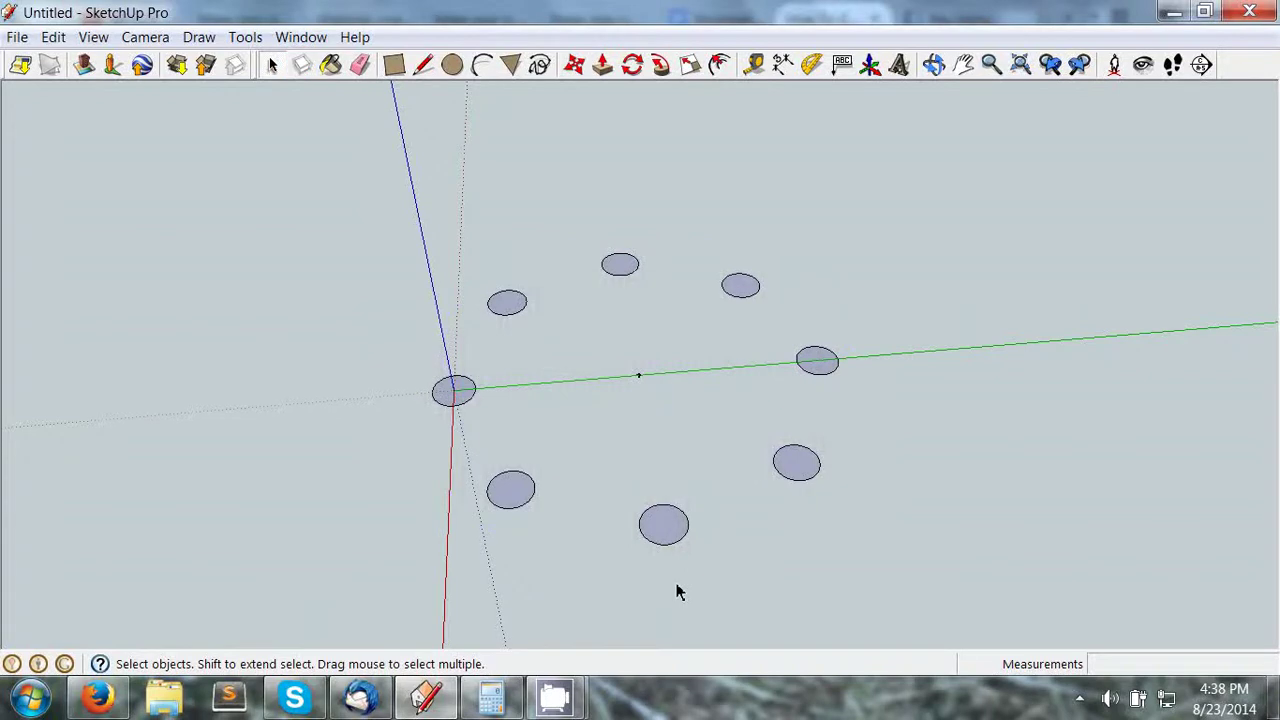
{"action": "key", "text": "c"}
{"action": "left_click", "coordinate": [638, 375]}
{"action": "left_click", "coordinate": [692, 375]}
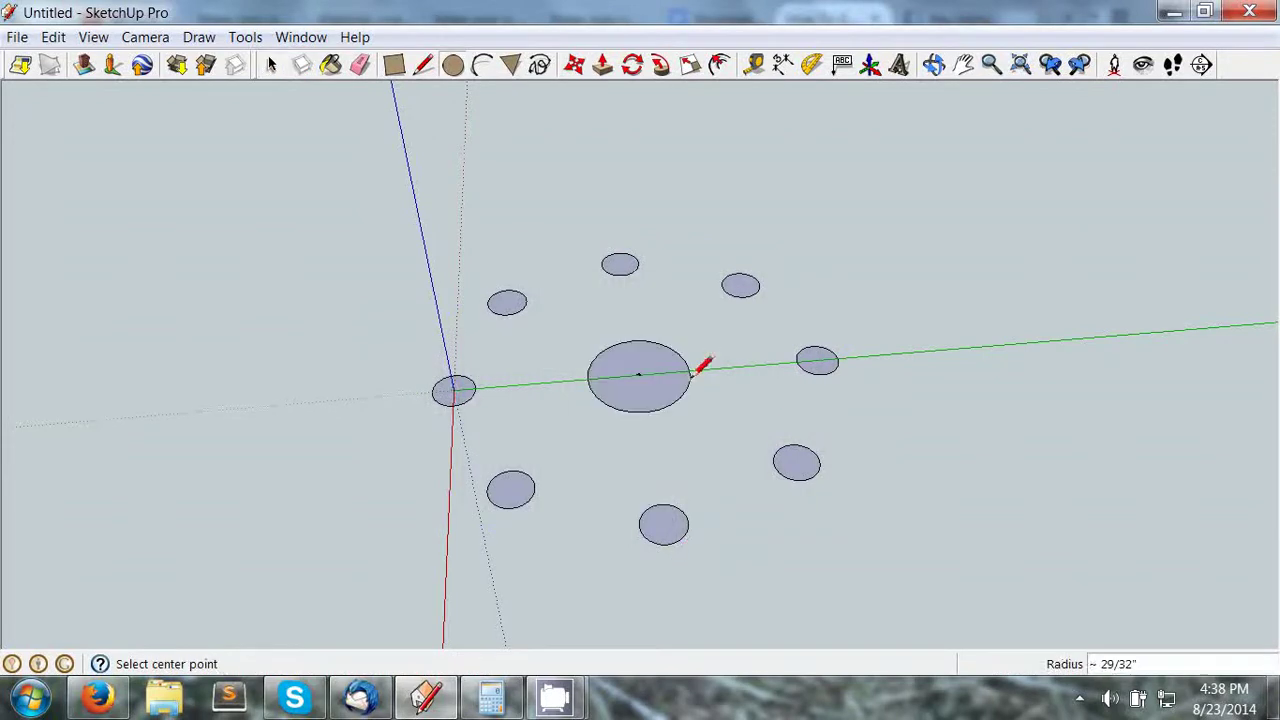
{"action": "type", "text": "4.5"}
{"action": "key", "text": "Return"}
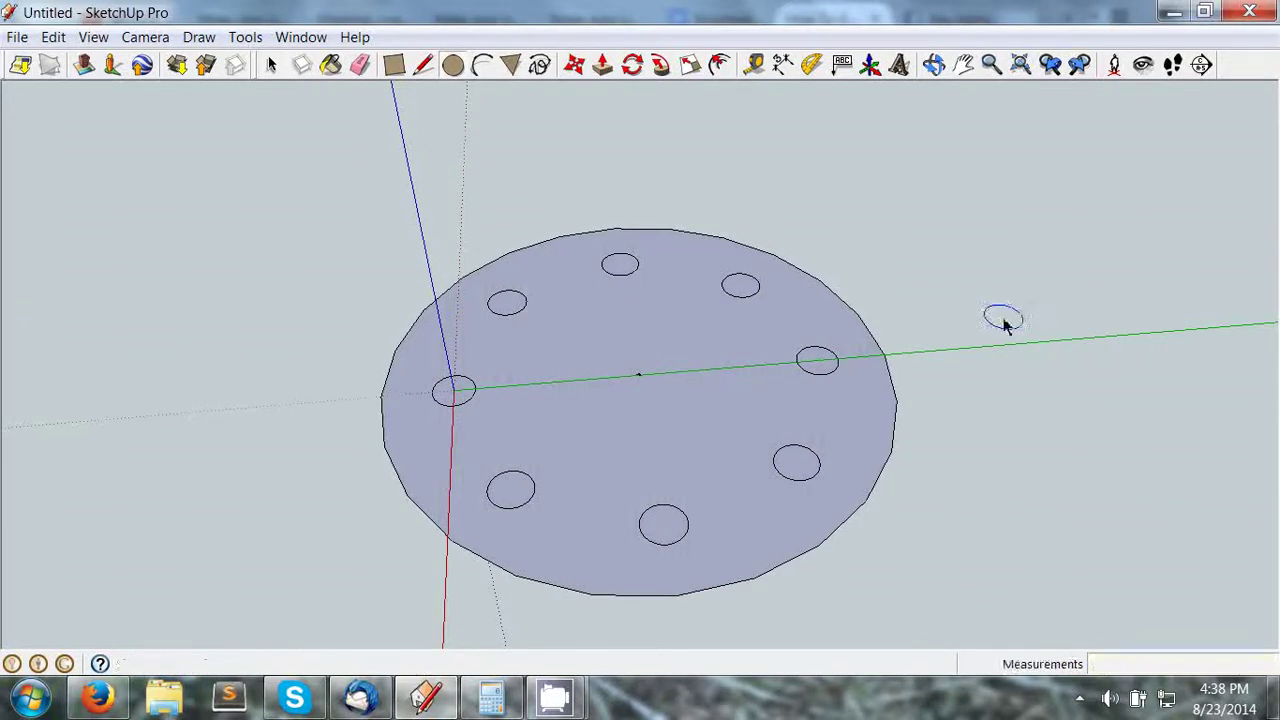
{"action": "key", "text": "space"}
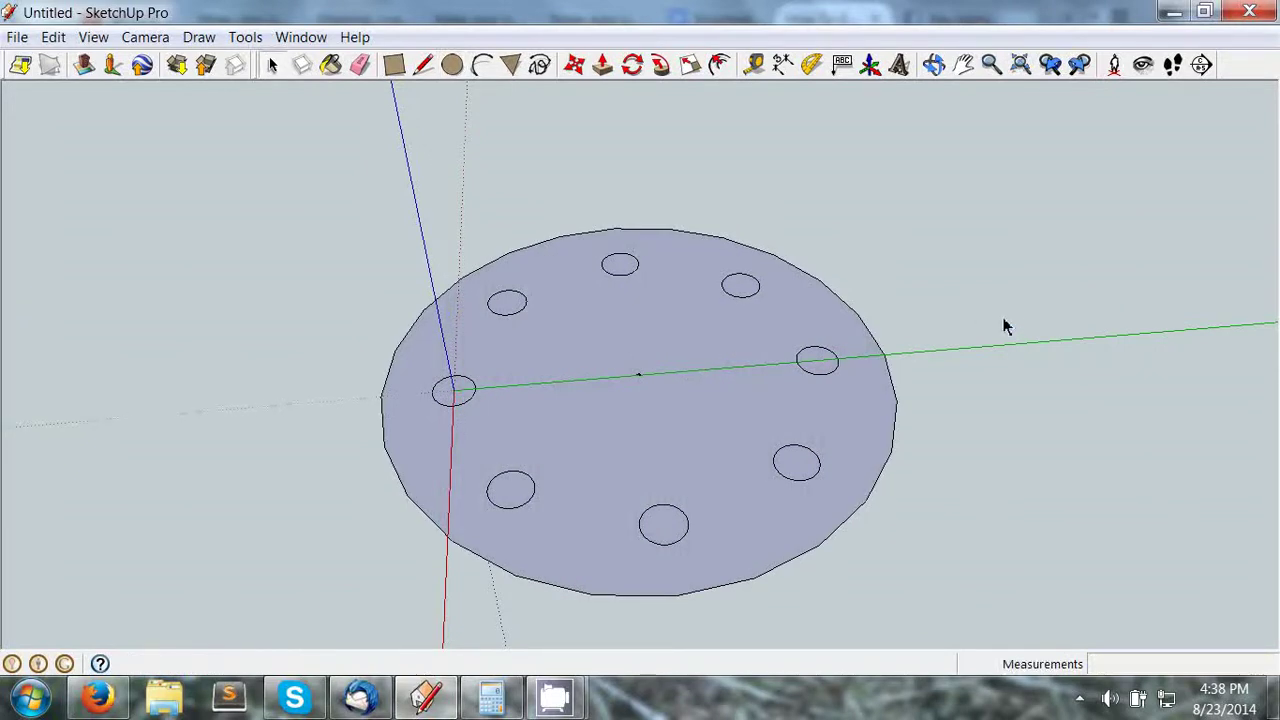
{"action": "key", "text": "c"}
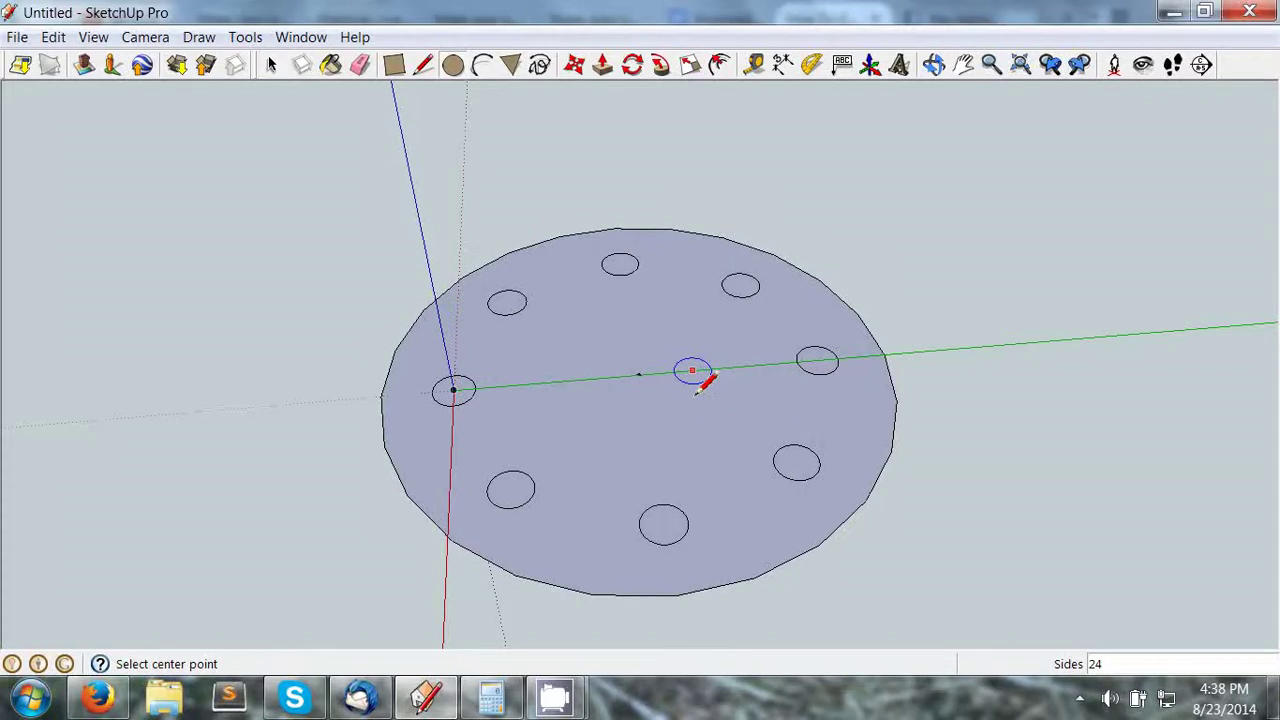
Step: Draw the centre-bore circle at the disc's middle with a radius of 1
{"action": "left_click", "coordinate": [640, 376]}
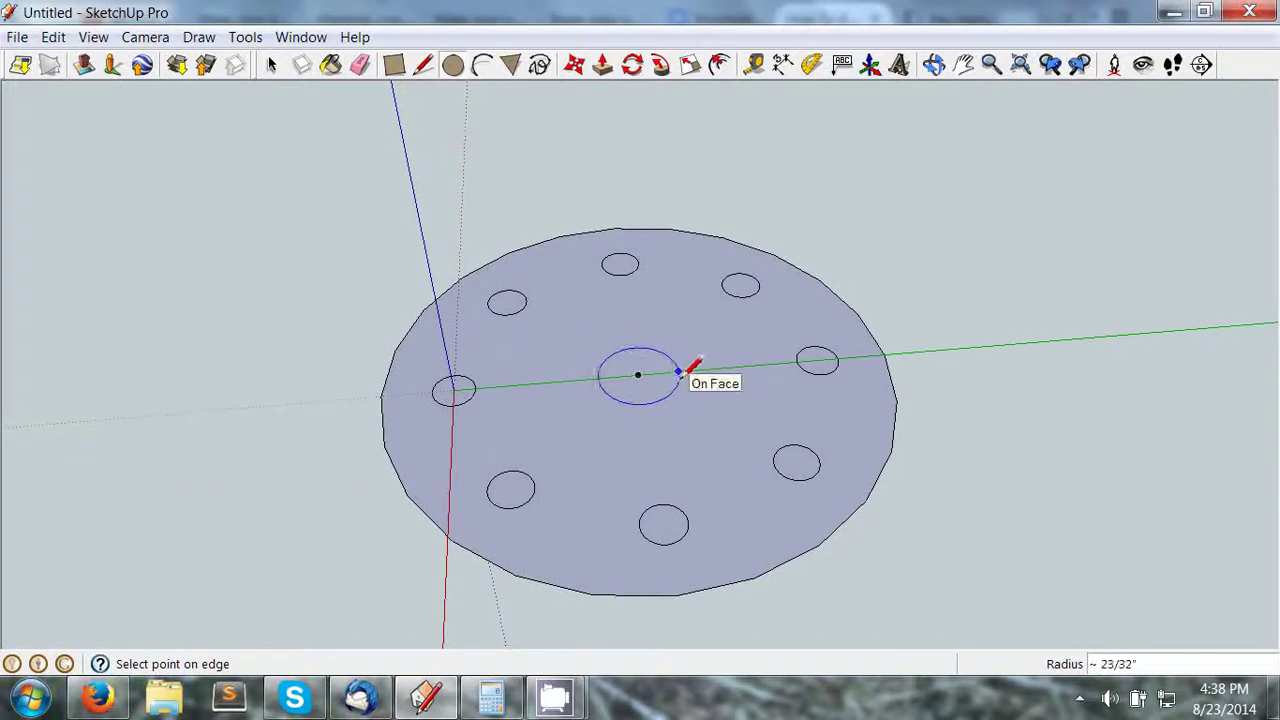
{"action": "left_click", "coordinate": [679, 374]}
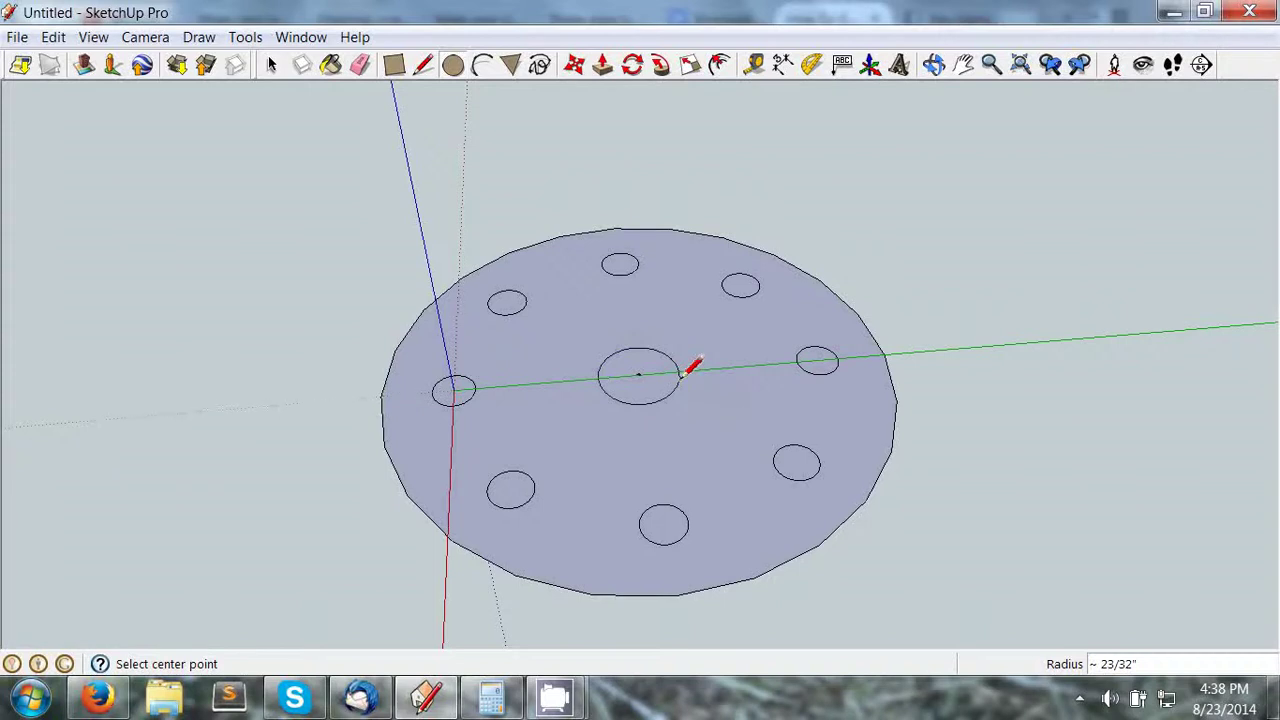
{"action": "type", "text": "1"}
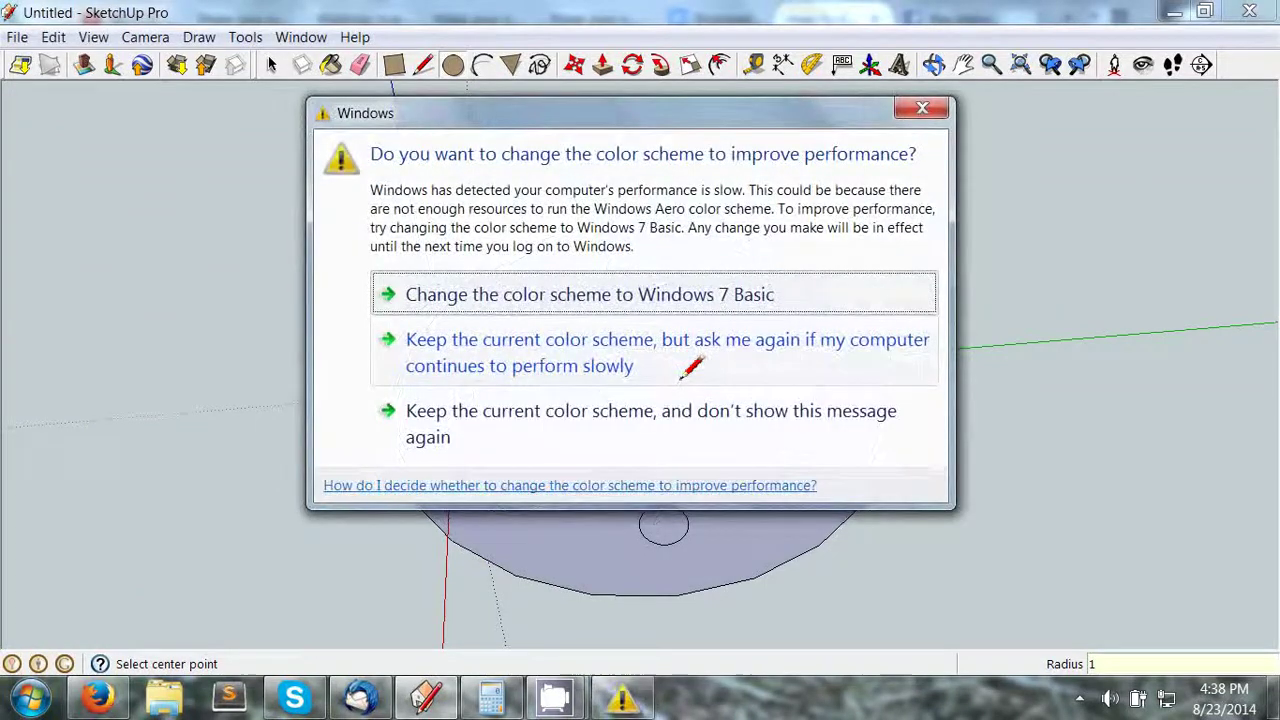
Step: Clear the colour-scheme prompt and draw a 1 5/8-inch radius circle on the disc's centre guide point
{"action": "left_click", "coordinate": [692, 368]}
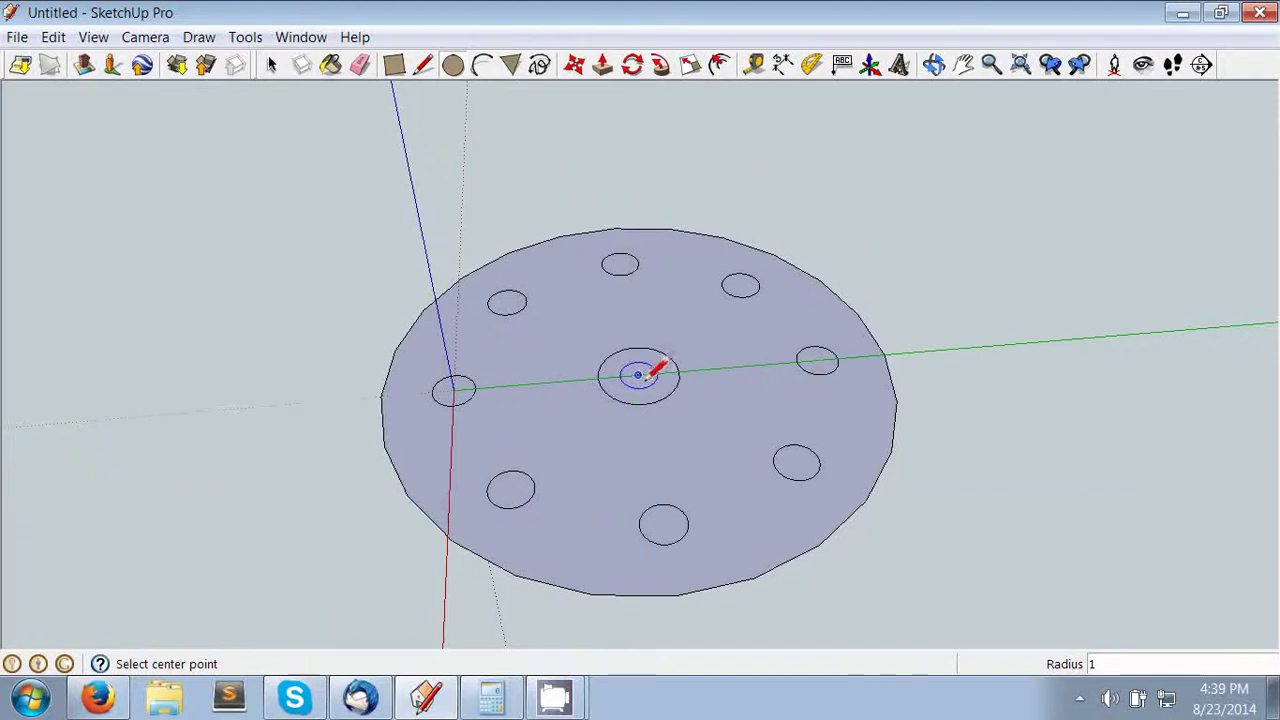
{"action": "left_click", "coordinate": [640, 377]}
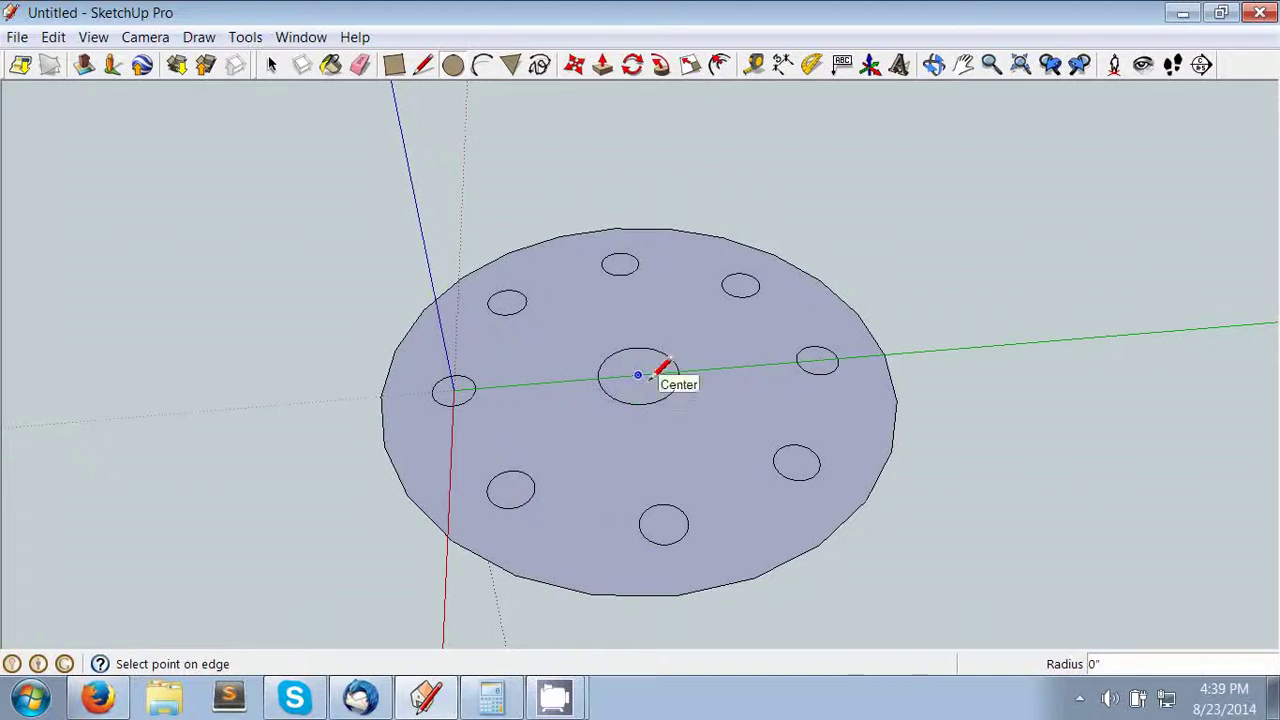
{"action": "key", "text": "Escape"}
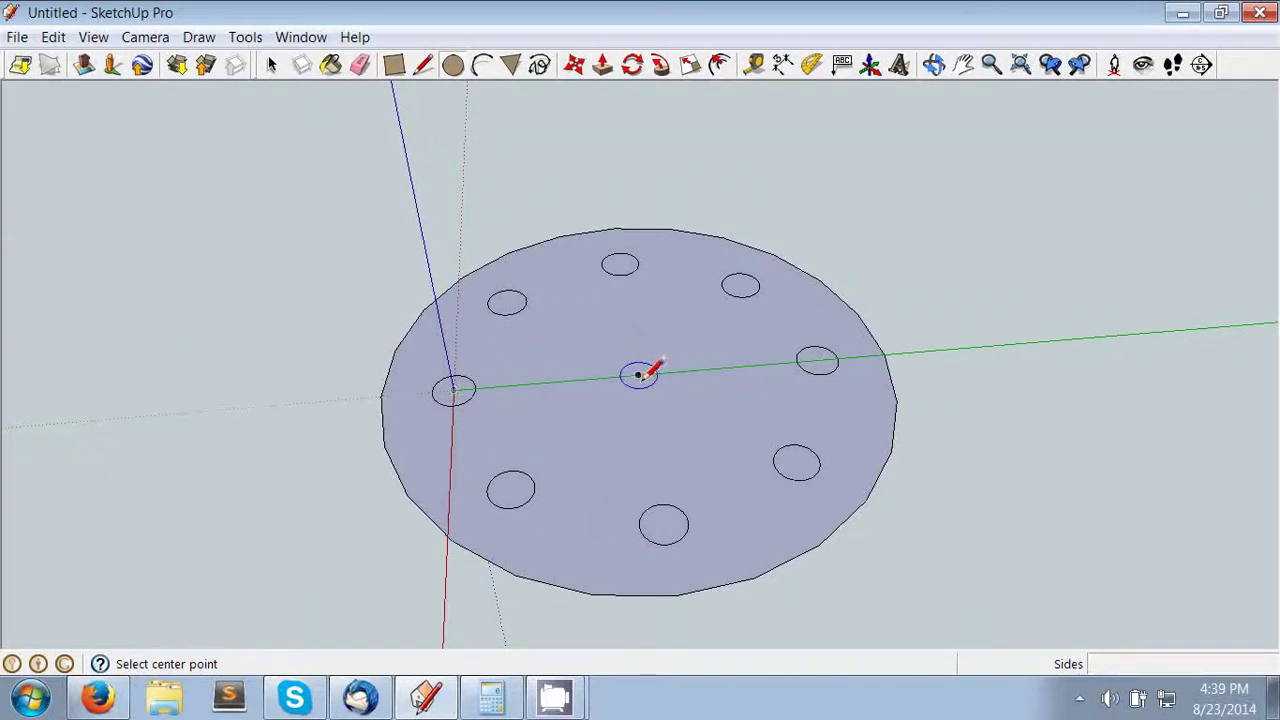
{"action": "left_click", "coordinate": [639, 375]}
{"action": "left_click", "coordinate": [676, 374]}
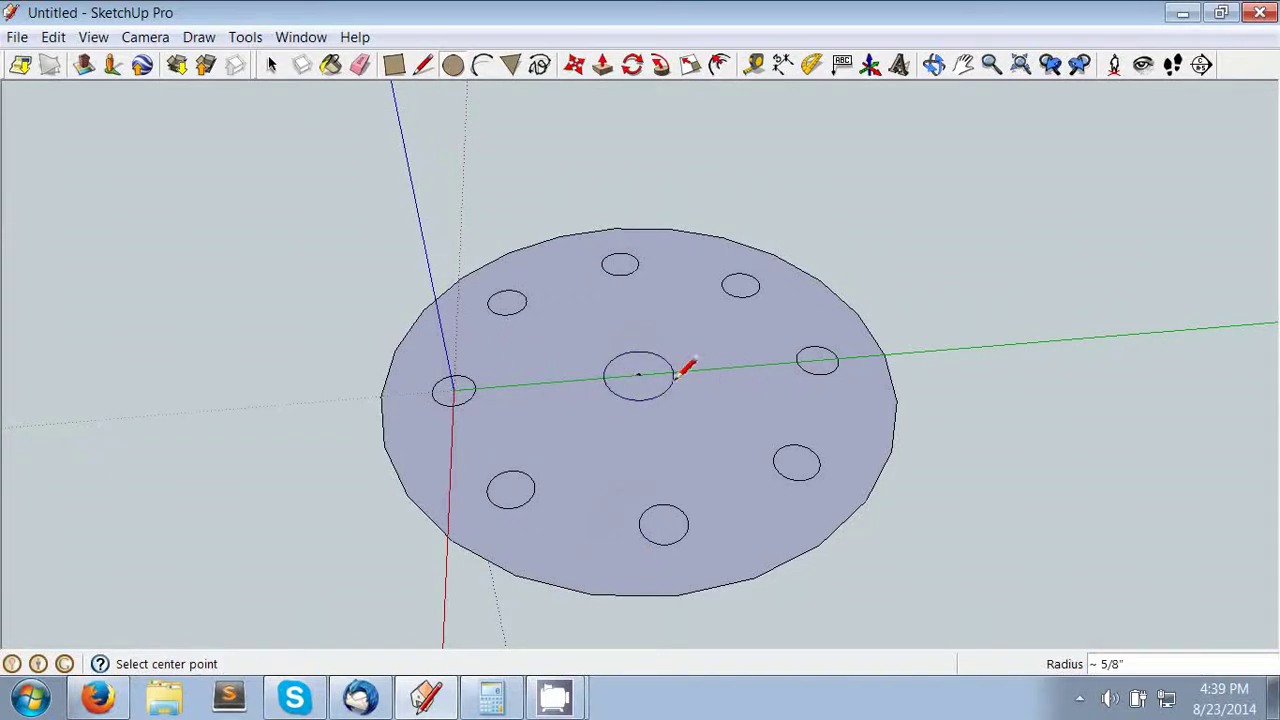
{"action": "type", "text": "1 5/8"}
{"action": "key", "text": "Return"}
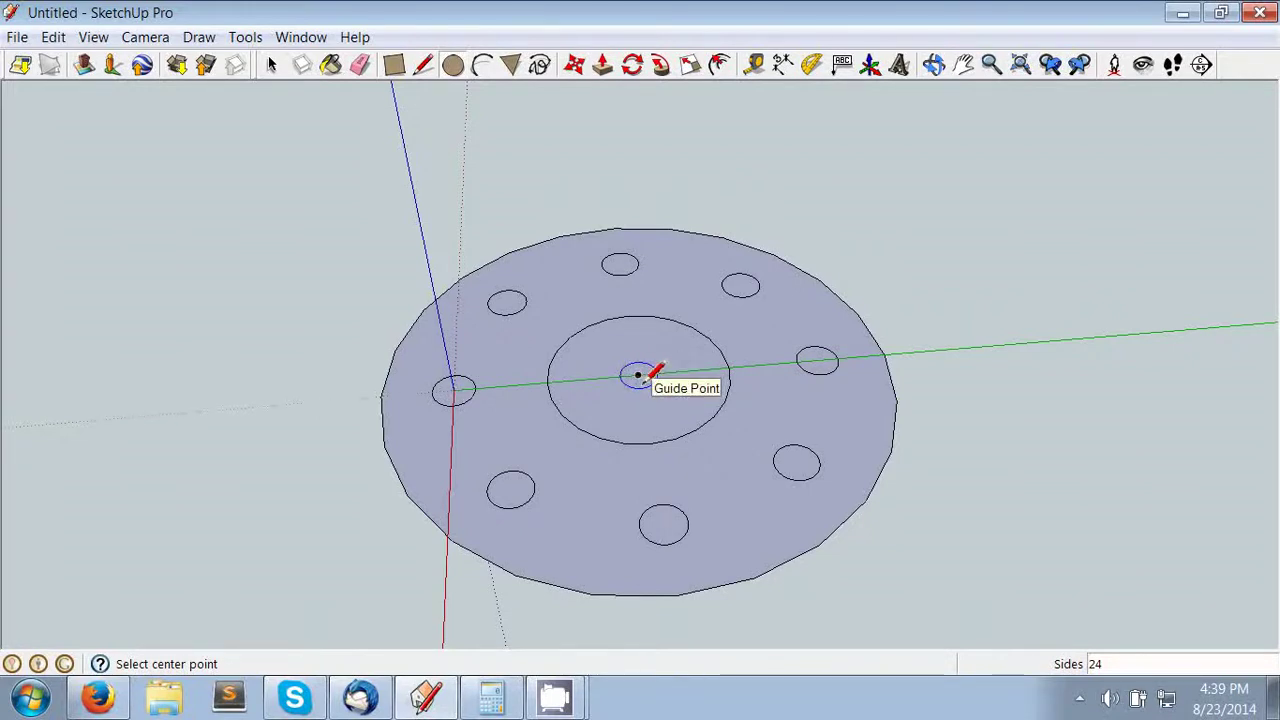
Step: Draw a 2 1/2-inch radius circle on the same centre guide point, ringing the 1 5/8 circle
{"action": "left_click", "coordinate": [638, 375]}
{"action": "left_click", "coordinate": [661, 377]}
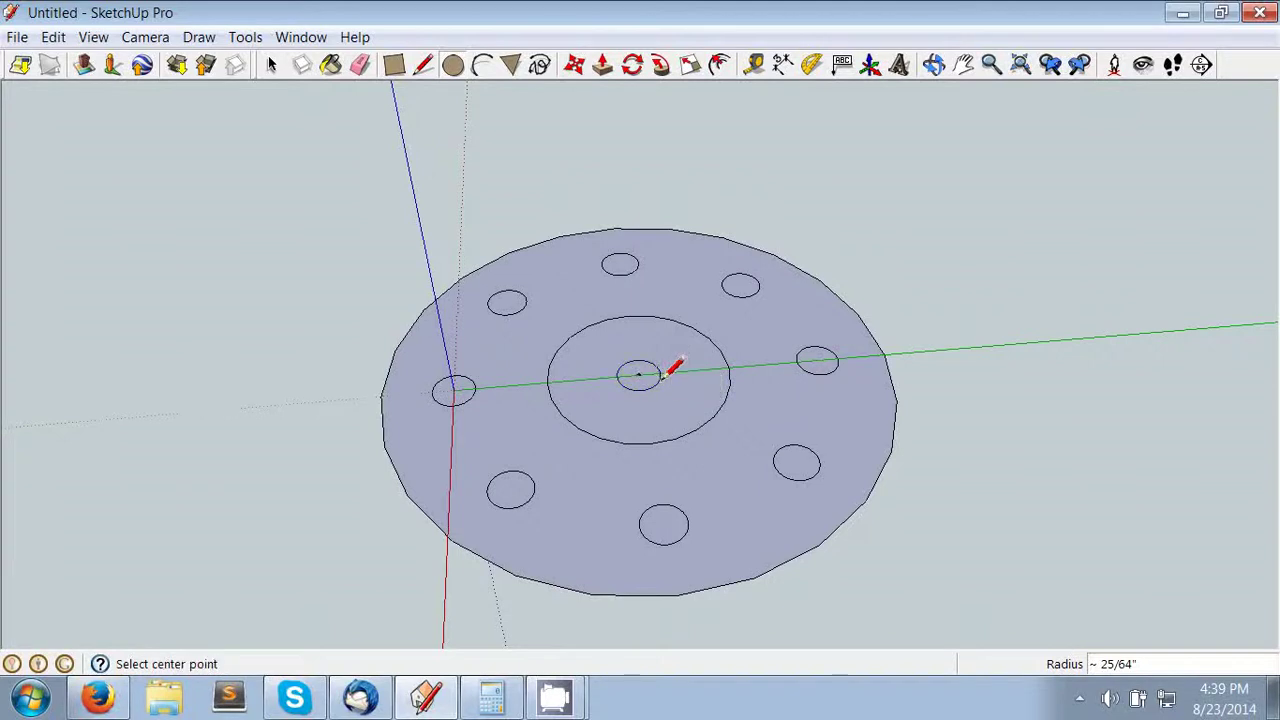
{"action": "type", "text": "2"}
{"action": "type", "text": " 1/2"}
{"action": "key", "text": "Return"}
{"action": "key", "text": "space"}
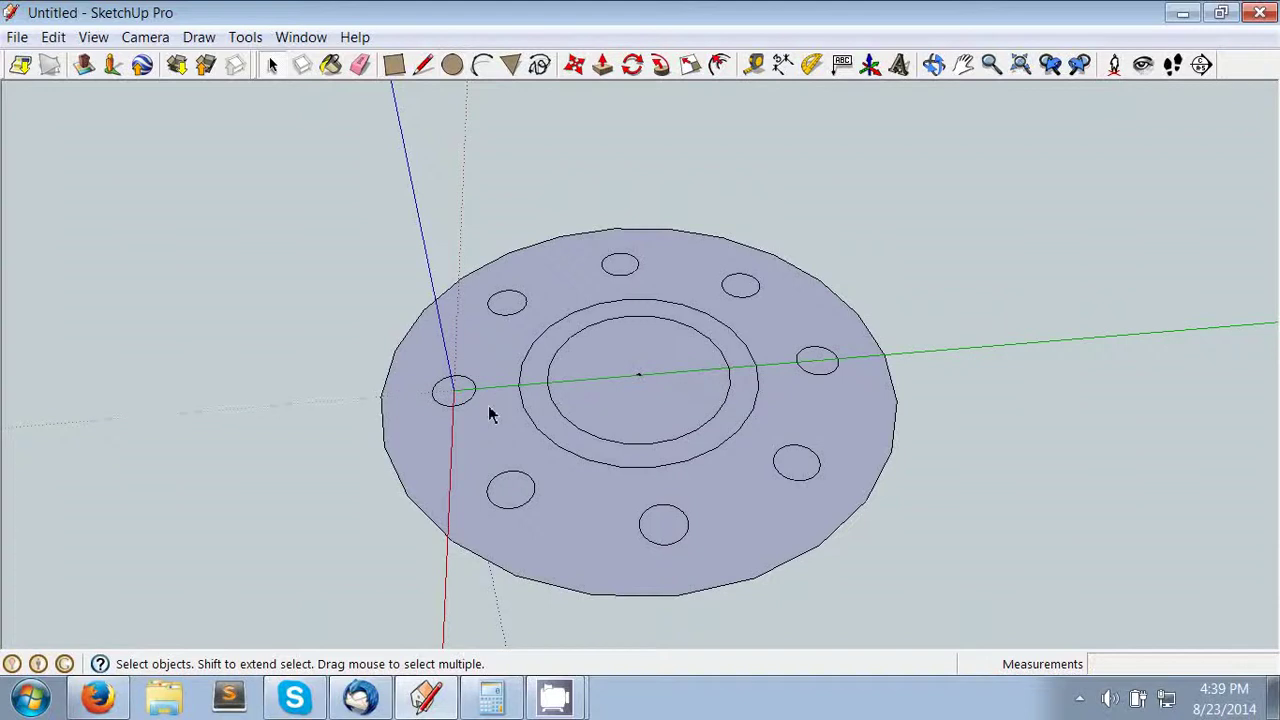
{"action": "key", "text": "t"}
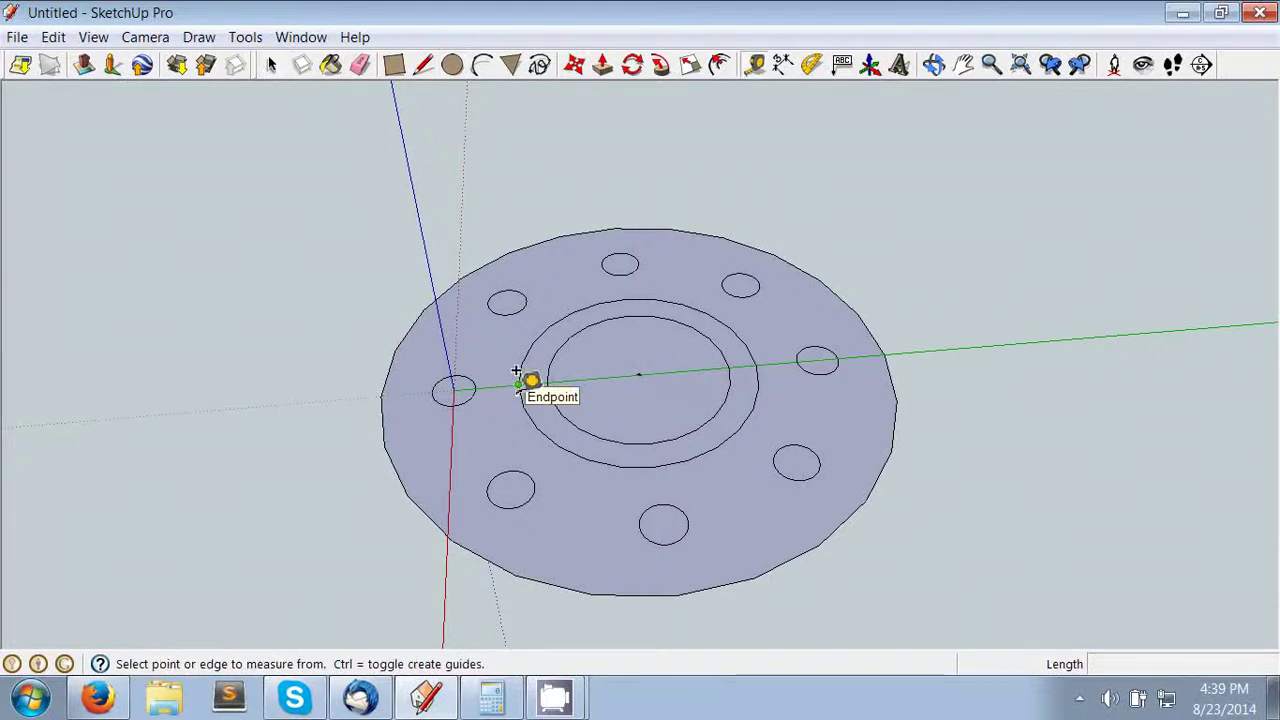
{"action": "left_click", "coordinate": [518, 382]}
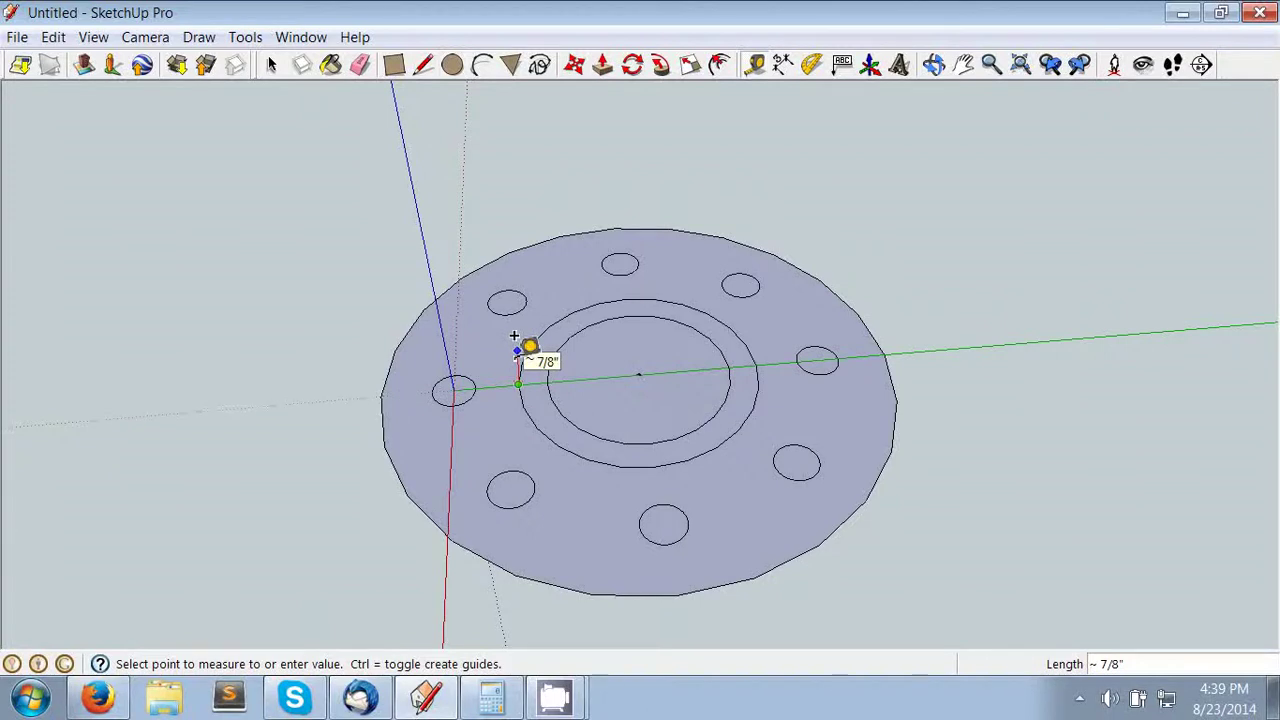
{"action": "left_click", "coordinate": [514, 336]}
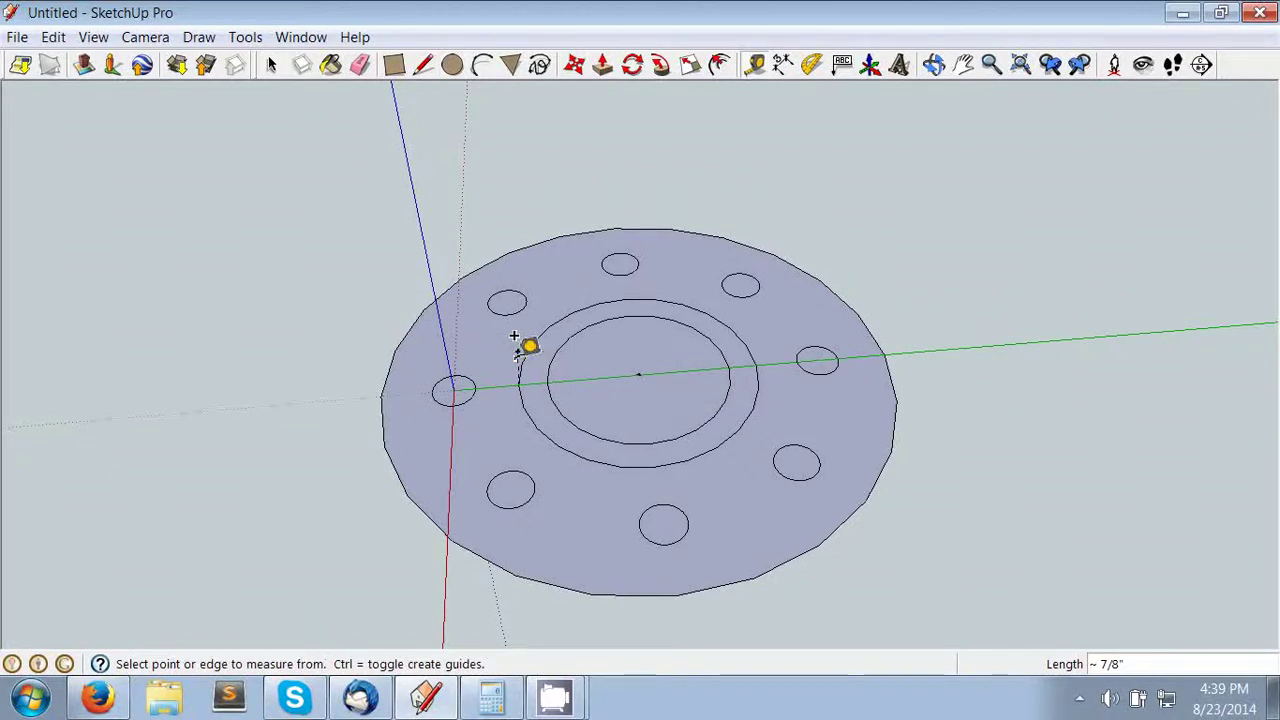
{"action": "type", "text": "1/l"}
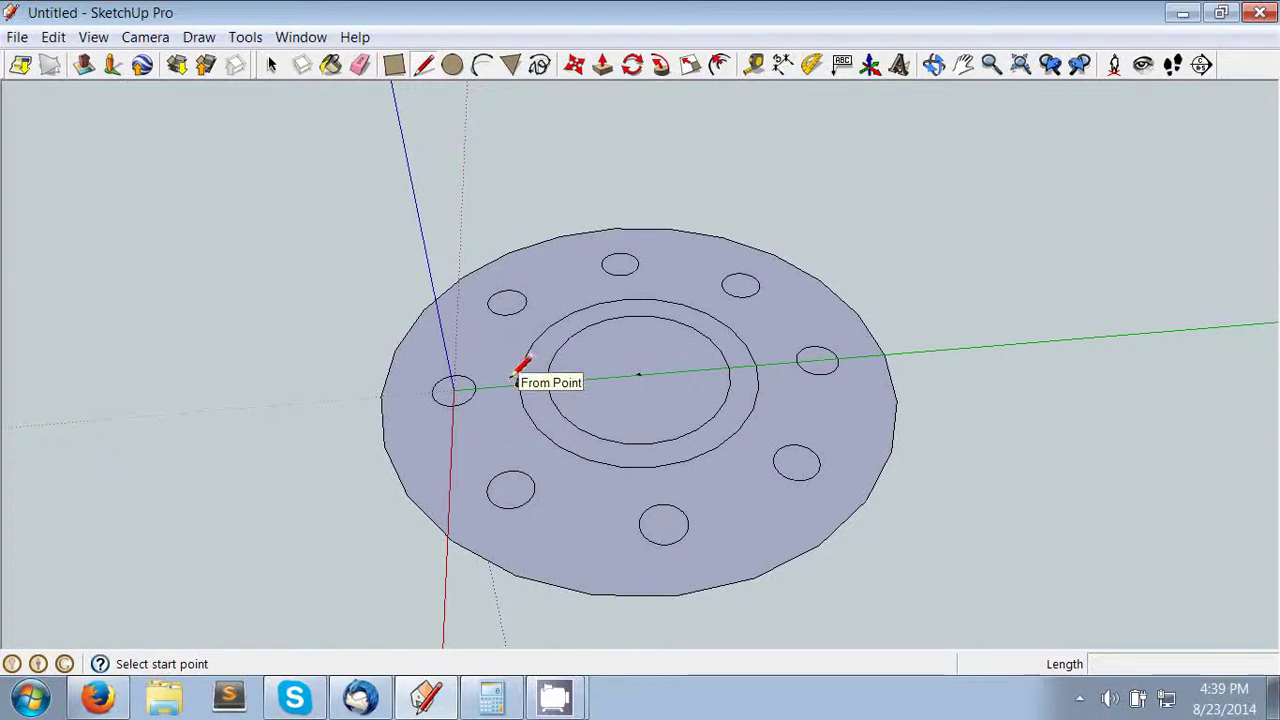
Step: Draw a straight line across the outer centre circle from its left edge to its right edge
{"action": "scroll", "coordinate": [517, 378], "scroll_direction": "up", "scroll_amount": 3}
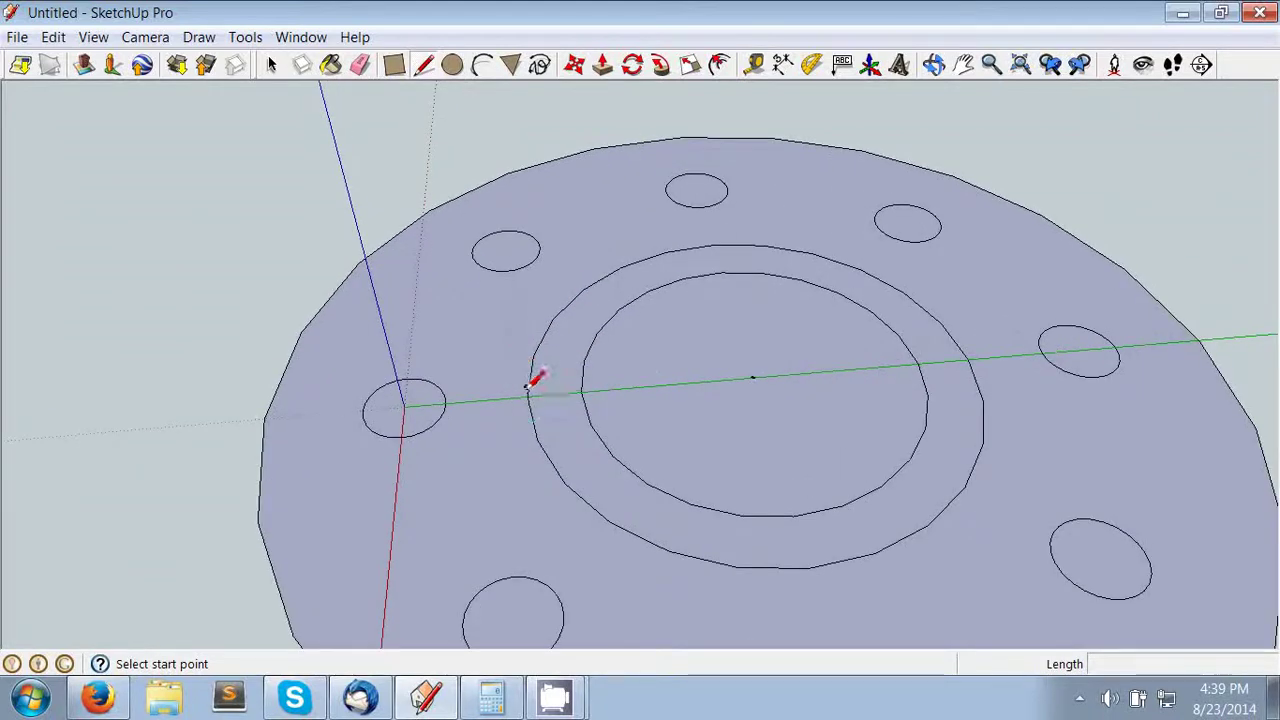
{"action": "left_click", "coordinate": [527, 387]}
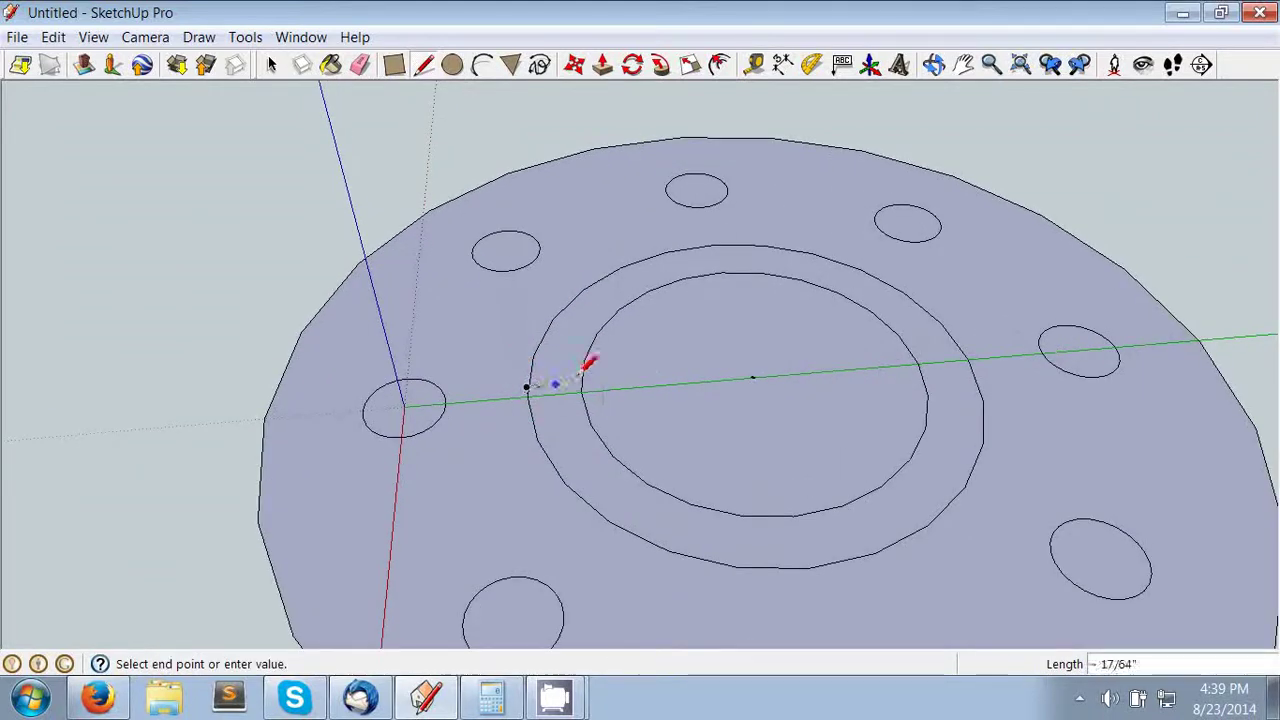
{"action": "left_click", "coordinate": [964, 352]}
{"action": "key", "text": "space"}
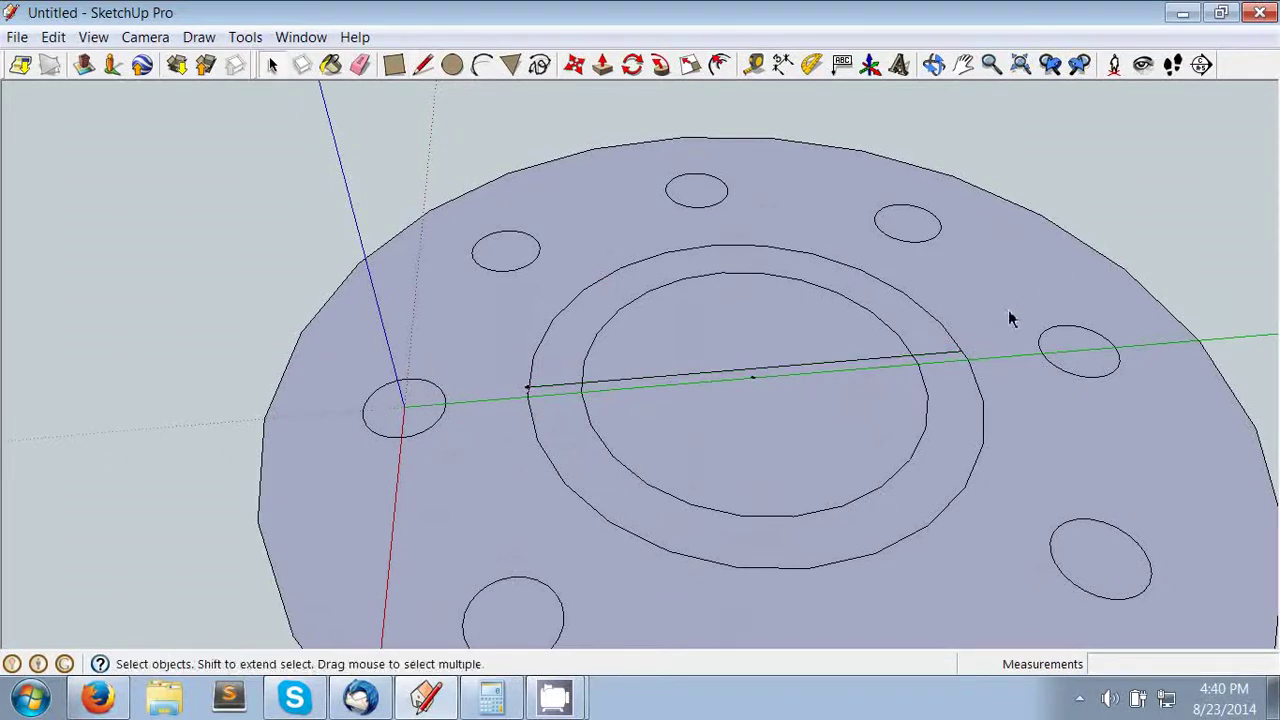
Step: Zoom in and delete the tiny stray edge at the line's left junction
{"action": "scroll", "coordinate": [503, 397], "scroll_direction": "up", "scroll_amount": 5}
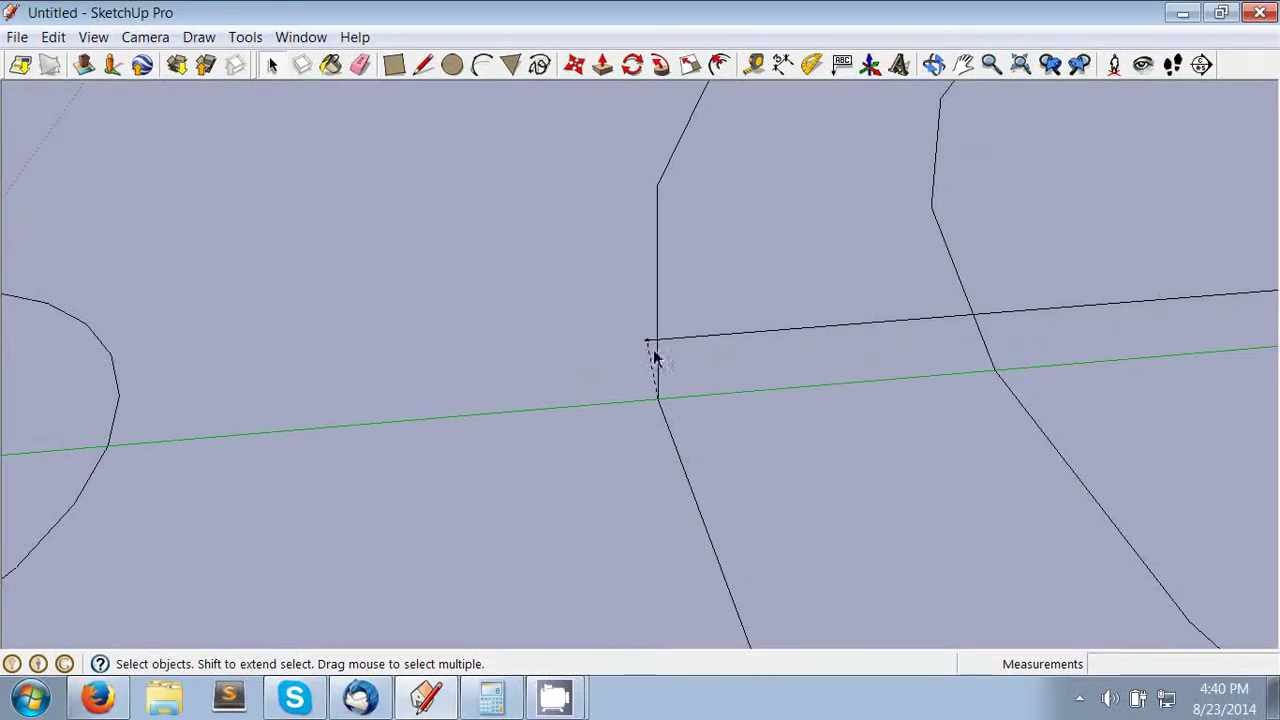
{"action": "left_click", "coordinate": [652, 349]}
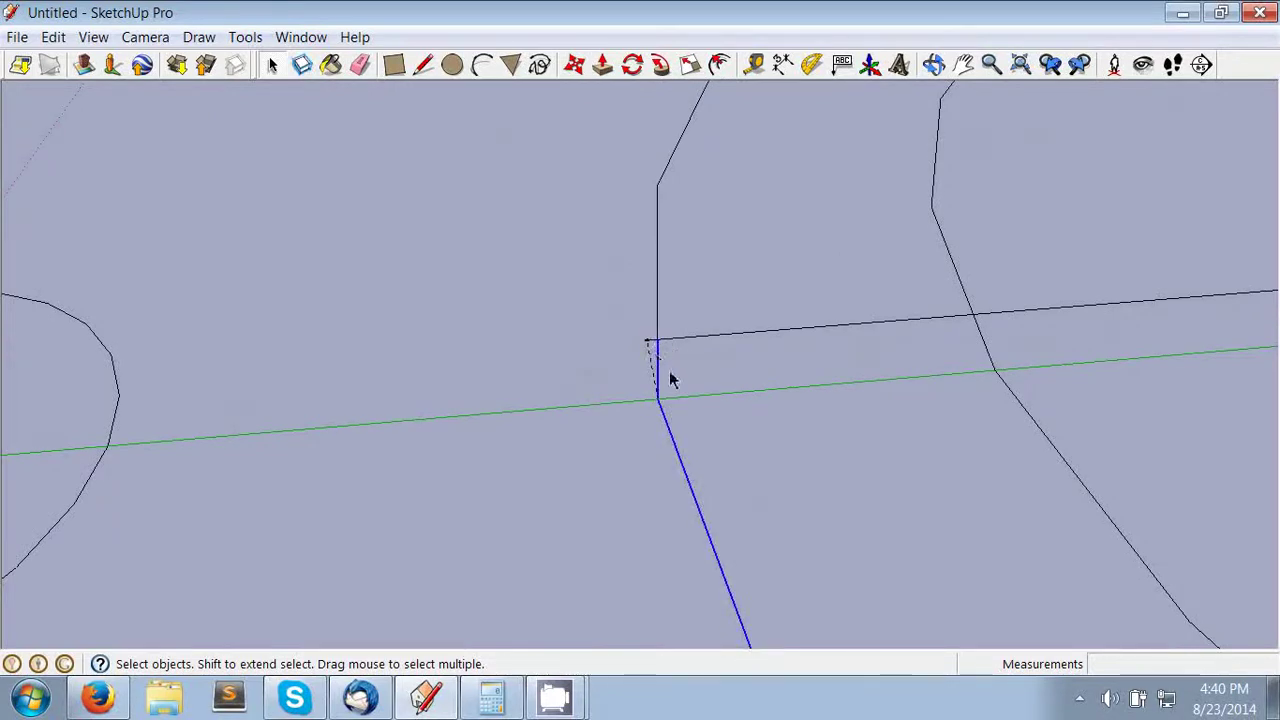
{"action": "left_click", "coordinate": [649, 374]}
{"action": "left_click", "coordinate": [651, 360]}
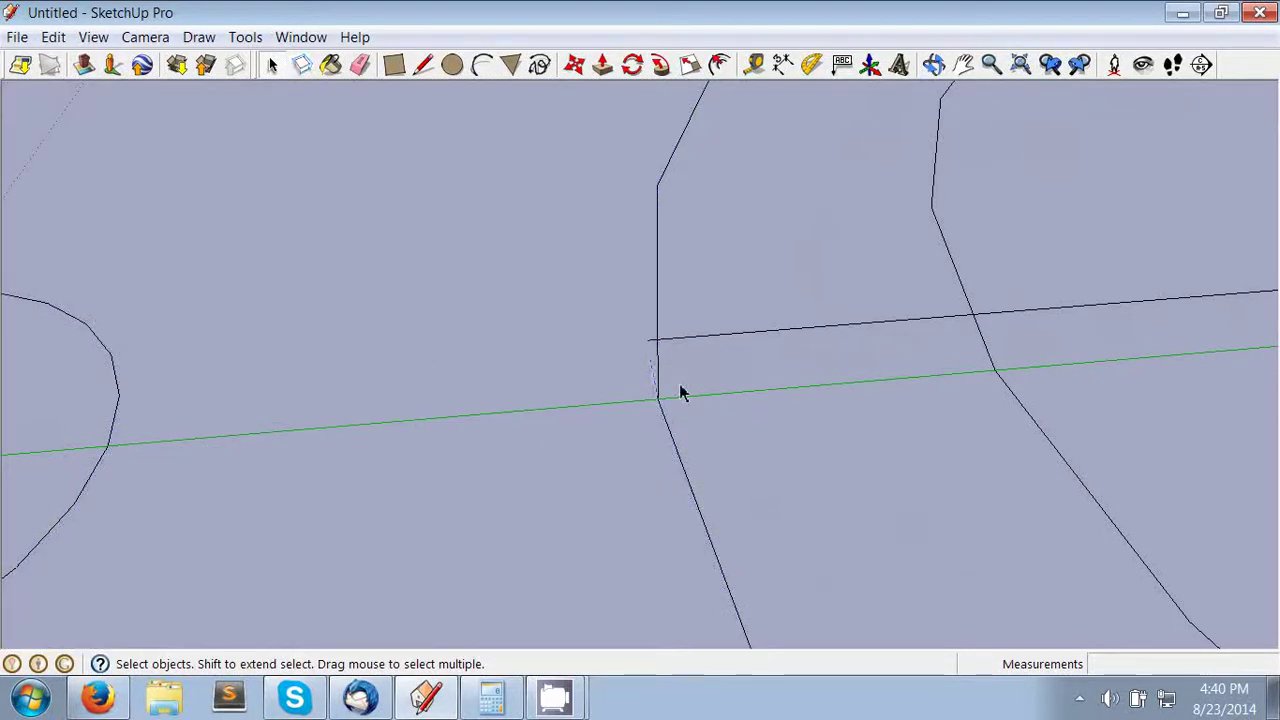
{"action": "left_click", "coordinate": [646, 343]}
{"action": "key", "text": "Delete"}
{"action": "scroll", "coordinate": [645, 347], "scroll_direction": "down", "scroll_amount": 10}
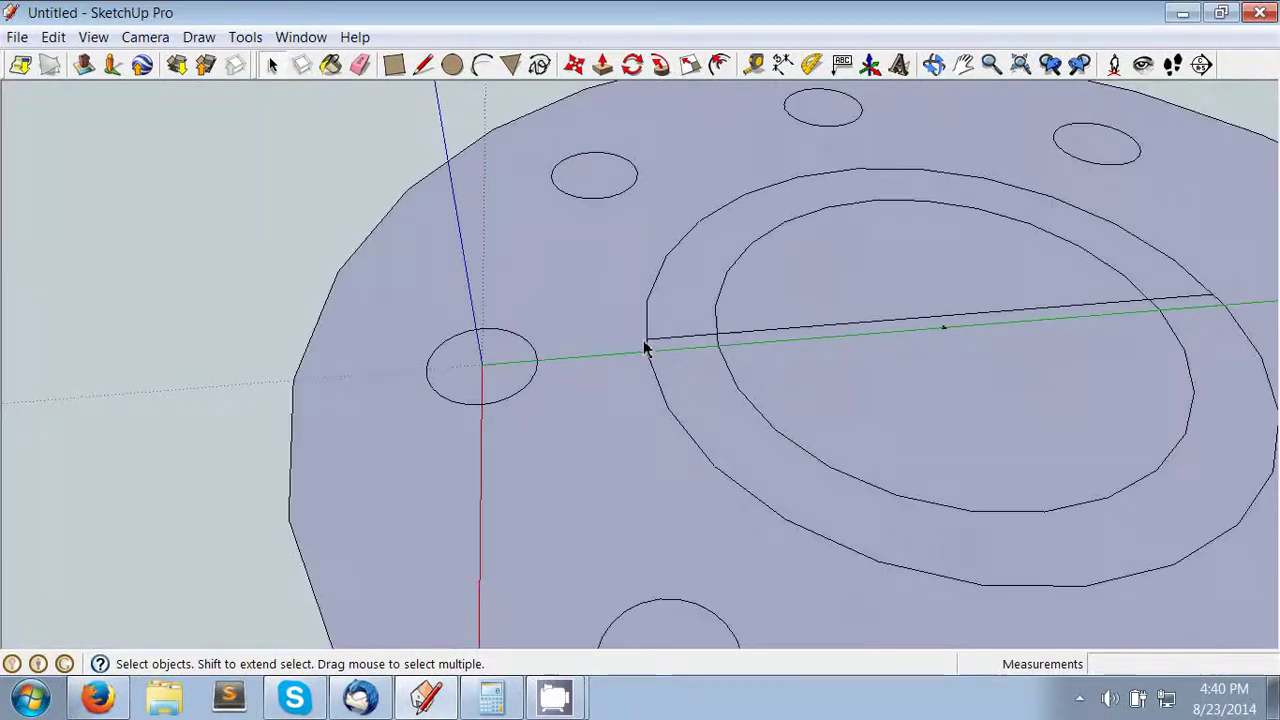
Step: Delete the centre faces, arcs and leftover chord edge to open the offset two-radius bore
{"action": "left_click", "coordinate": [746, 383]}
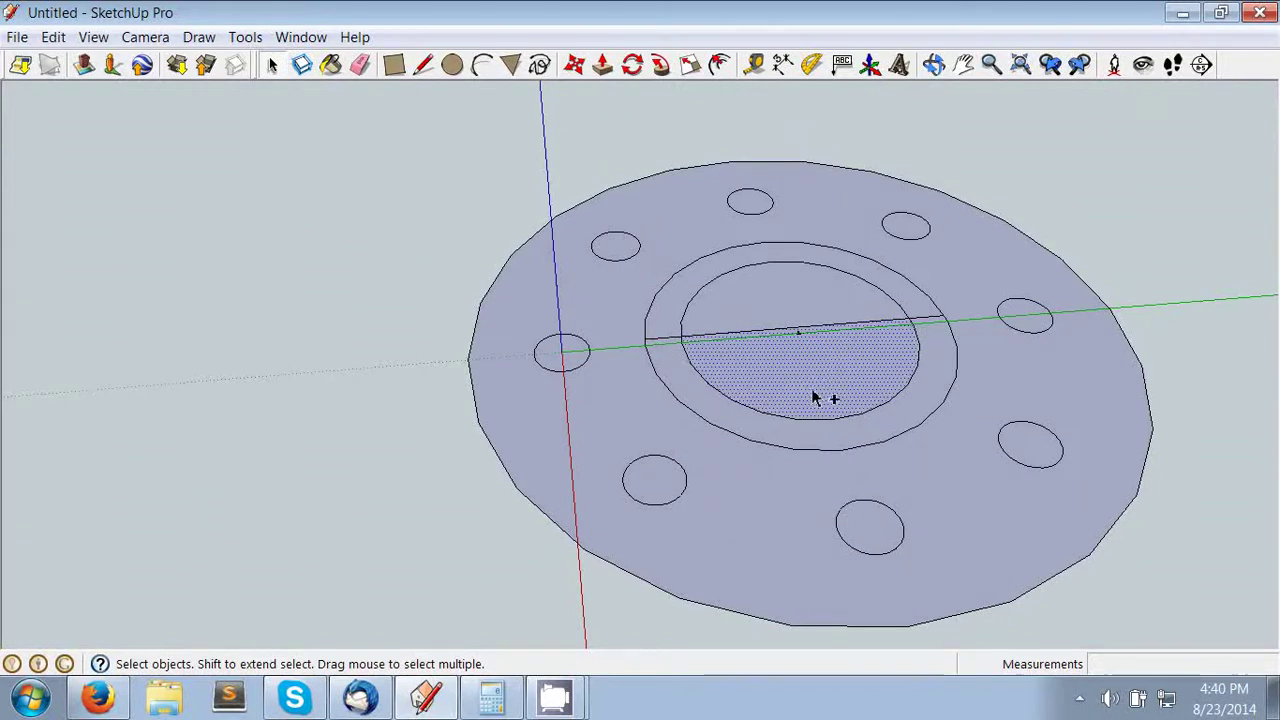
{"action": "left_click", "coordinate": [766, 429], "text": "ctrl"}
{"action": "left_click", "coordinate": [778, 419], "text": "ctrl"}
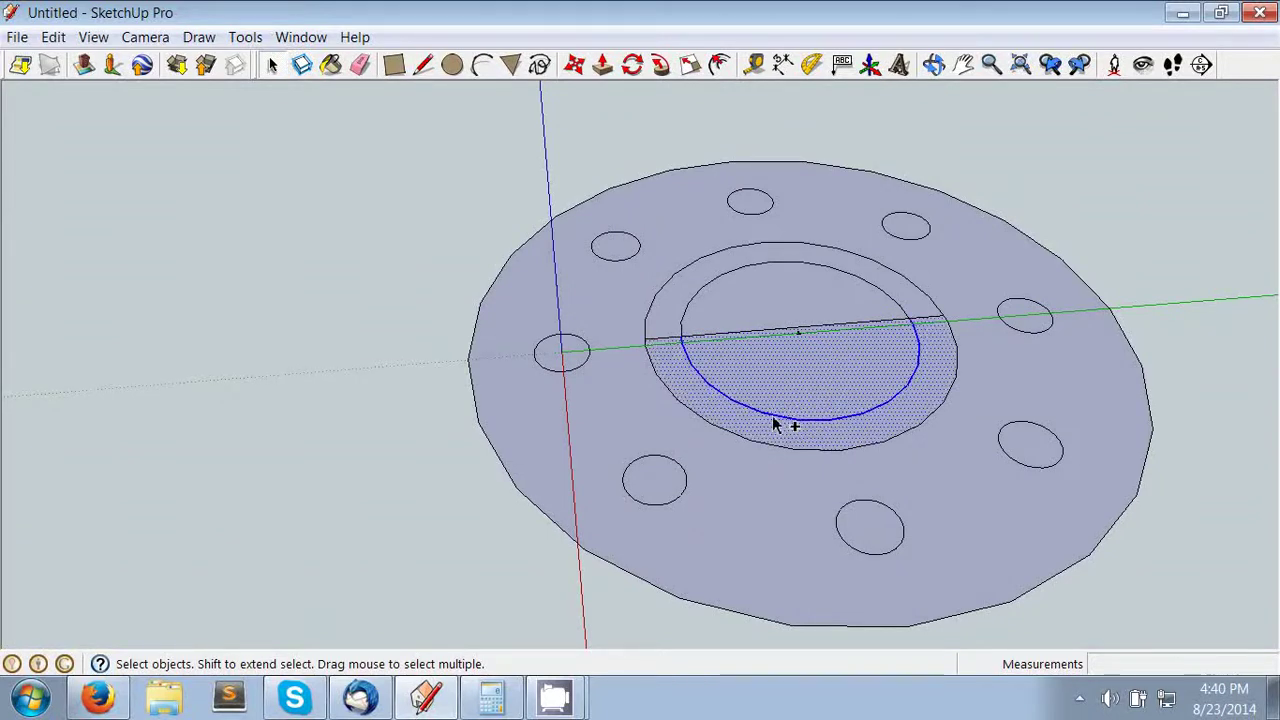
{"action": "left_click", "coordinate": [652, 312], "text": "ctrl"}
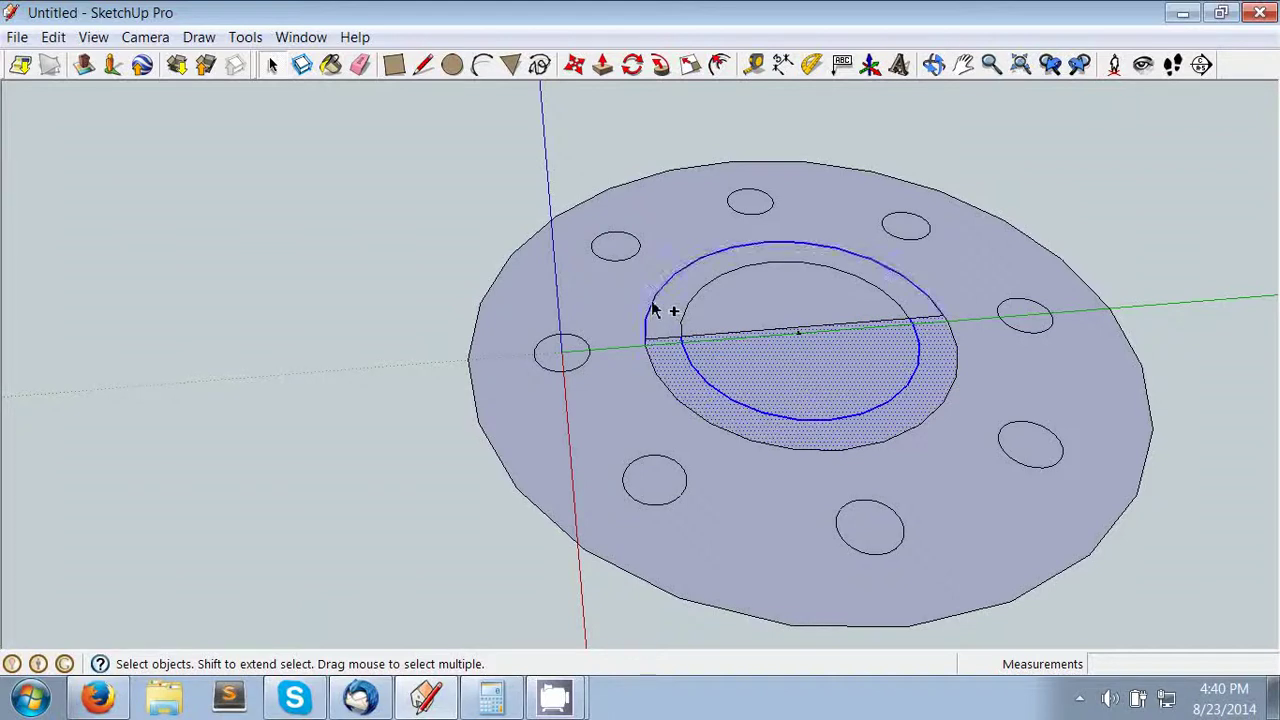
{"action": "left_click", "coordinate": [801, 308], "text": "ctrl"}
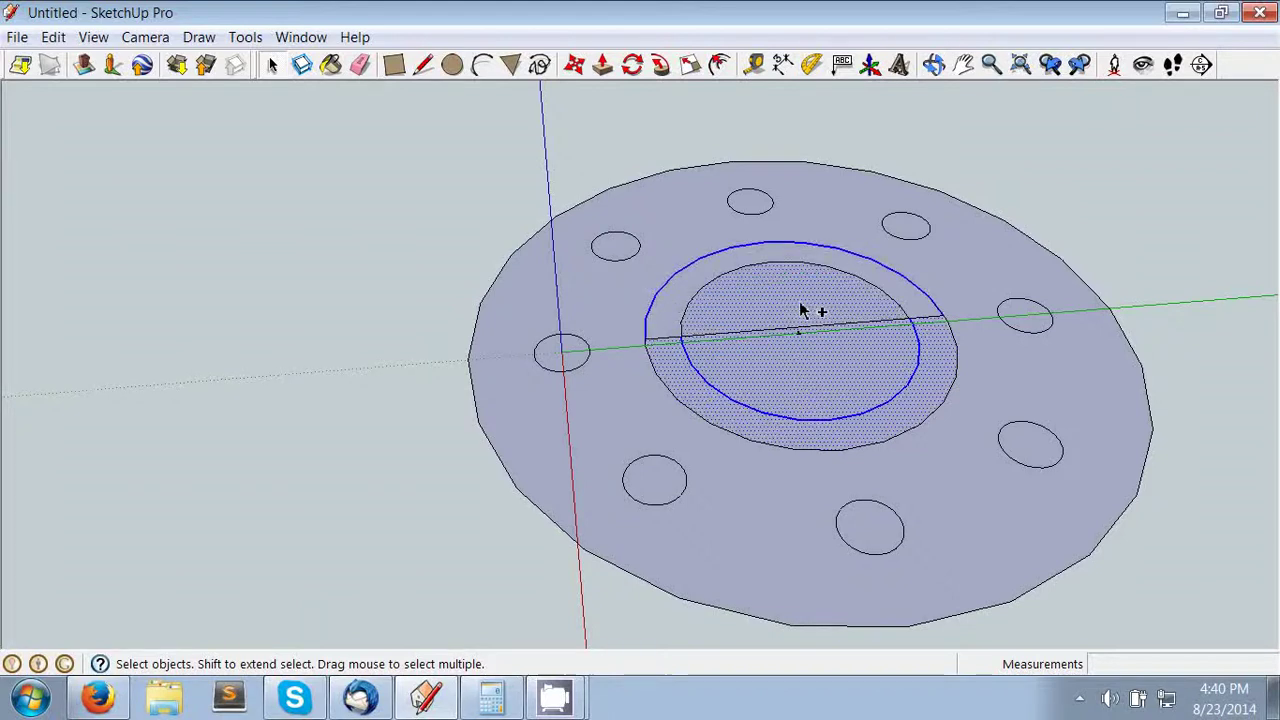
{"action": "key", "text": "Delete"}
{"action": "left_click", "coordinate": [799, 333], "text": "ctrl"}
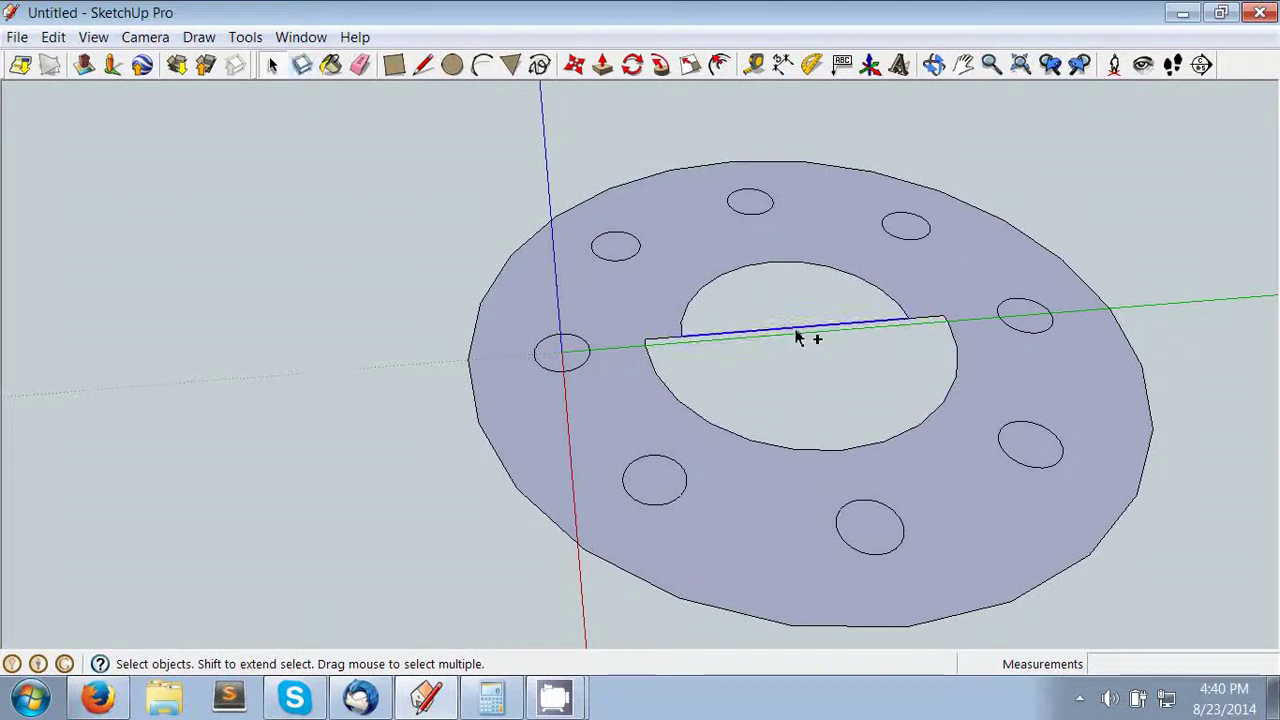
{"action": "key", "text": "Delete"}
Step: Select the faces of all eight bolt holes and delete them so the holes are open
{"action": "left_click", "coordinate": [1104, 376]}
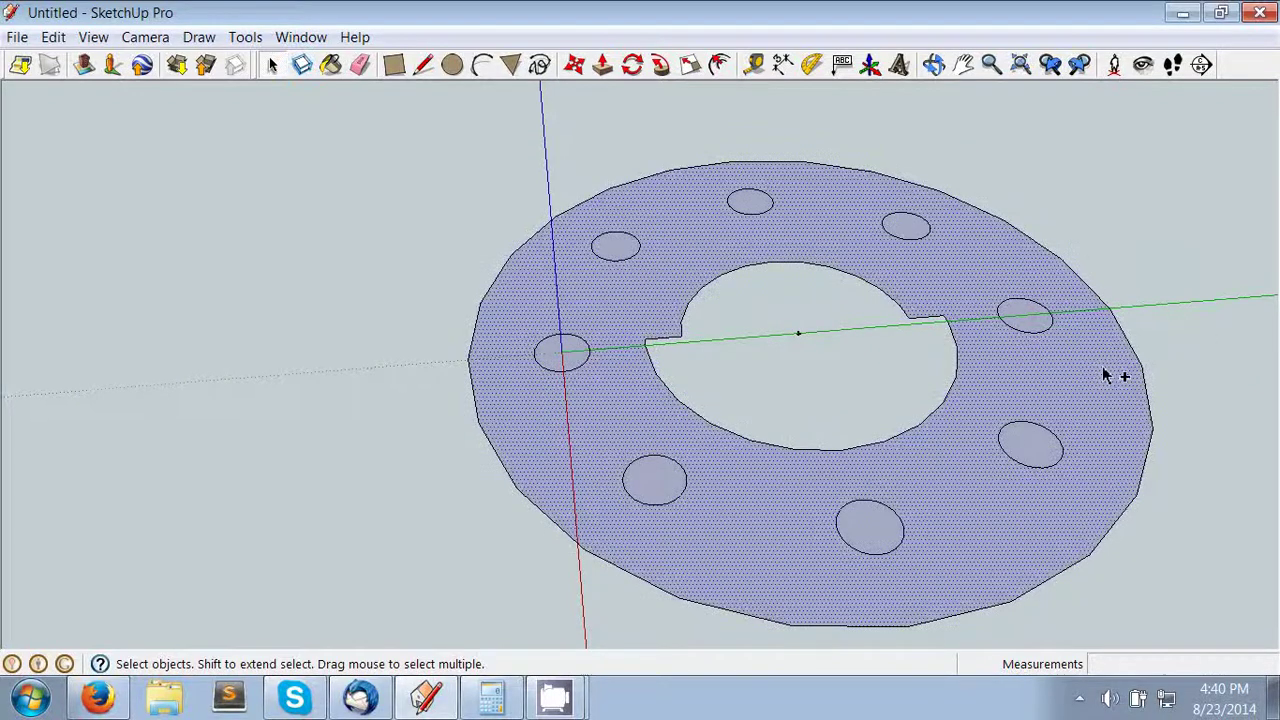
{"action": "left_click", "coordinate": [1032, 455]}
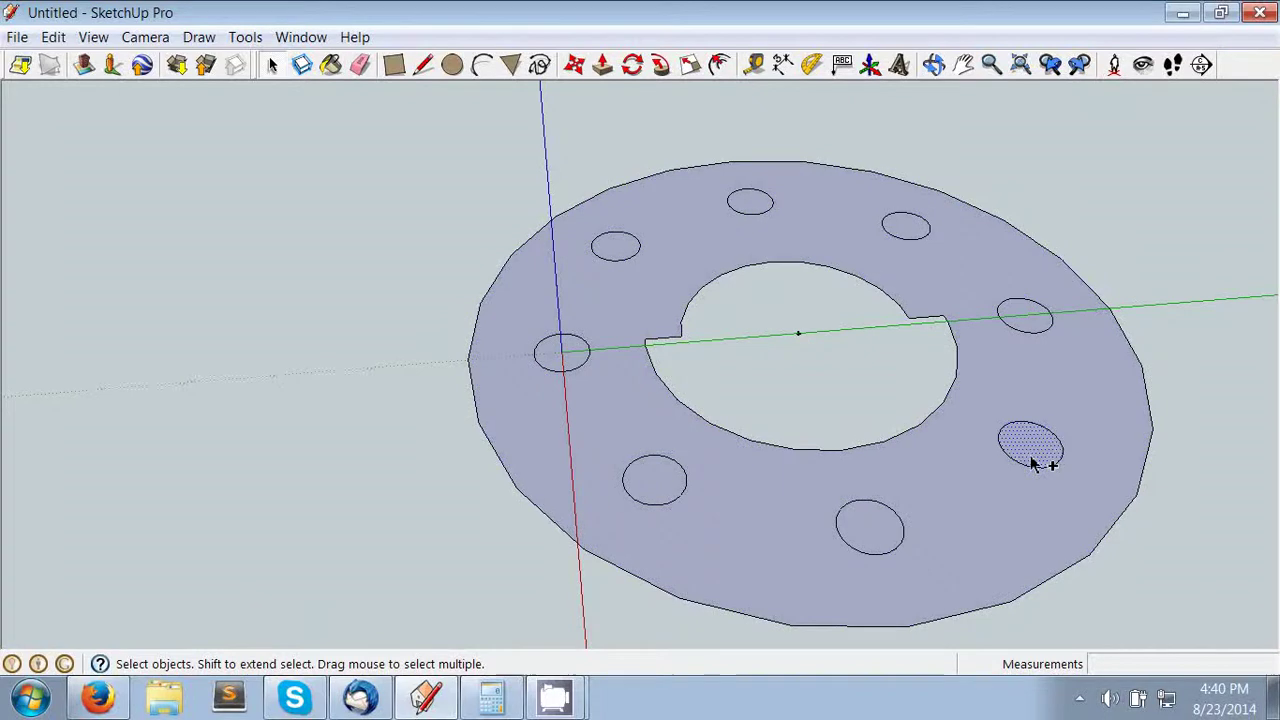
{"action": "left_click", "coordinate": [880, 527], "text": "ctrl"}
{"action": "left_click", "coordinate": [647, 498], "text": "ctrl"}
{"action": "left_click", "coordinate": [573, 364], "text": "ctrl"}
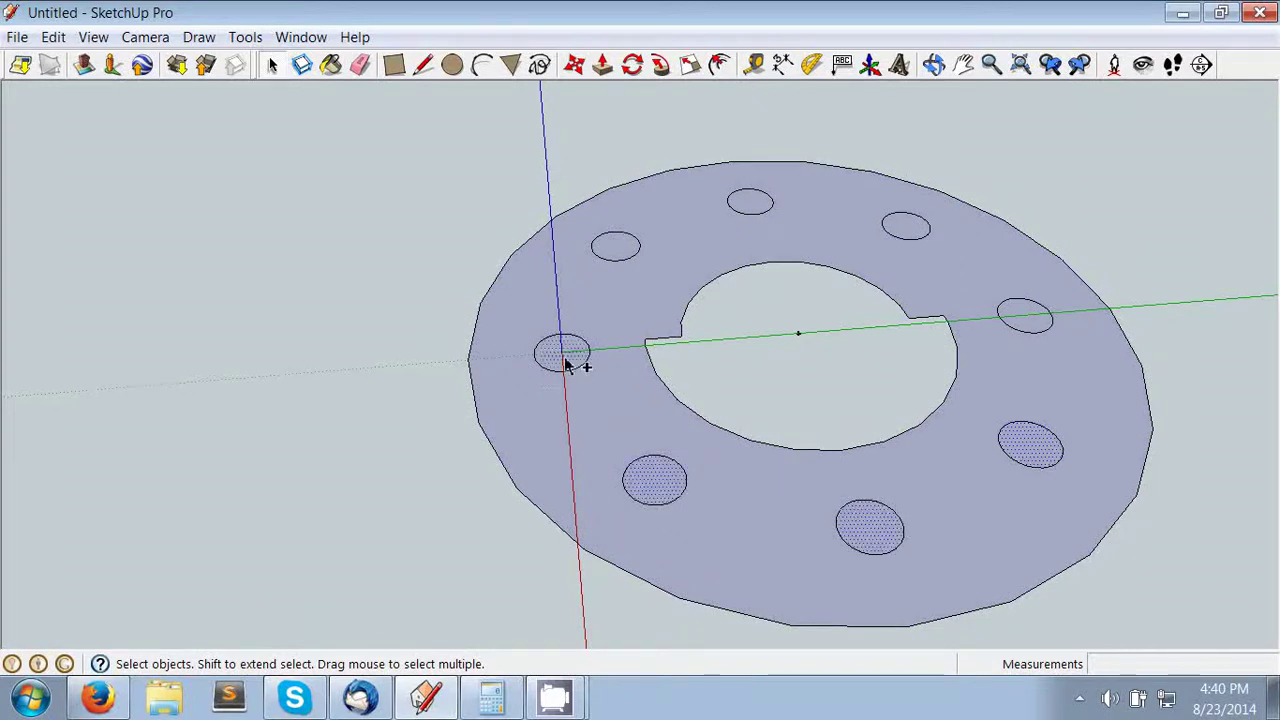
{"action": "left_click", "coordinate": [619, 252], "text": "ctrl"}
{"action": "left_click", "coordinate": [751, 206], "text": "ctrl"}
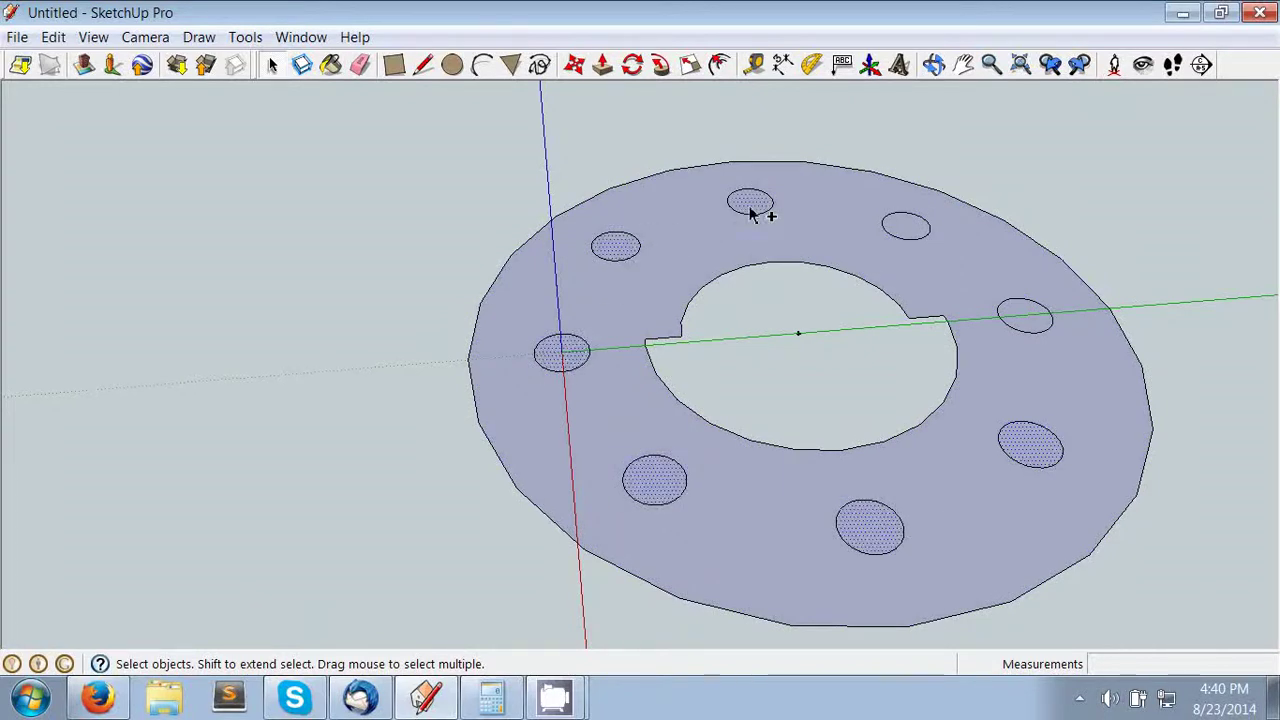
{"action": "left_click", "coordinate": [907, 229], "text": "ctrl"}
{"action": "left_click", "coordinate": [1035, 318], "text": "ctrl"}
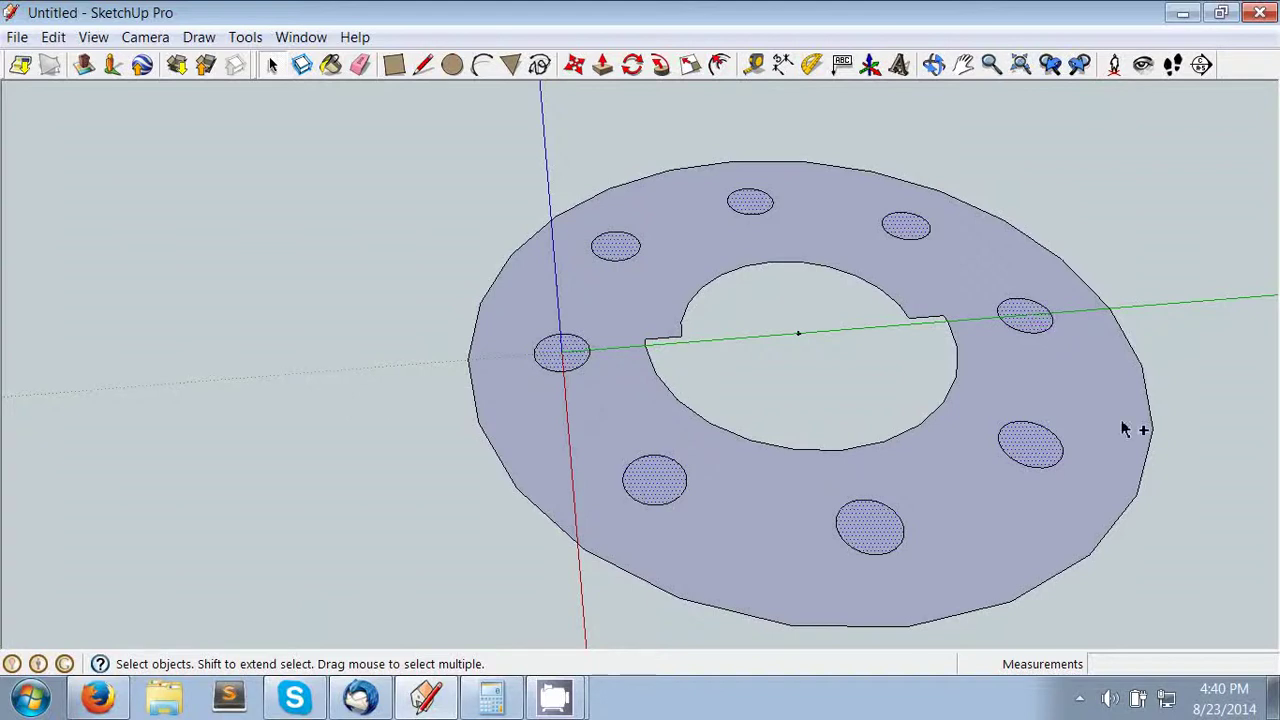
{"action": "key", "text": "Delete"}
{"action": "key", "text": "o"}
{"action": "left_click_drag", "start_coordinate": [963, 414], "coordinate": [875, 518]}
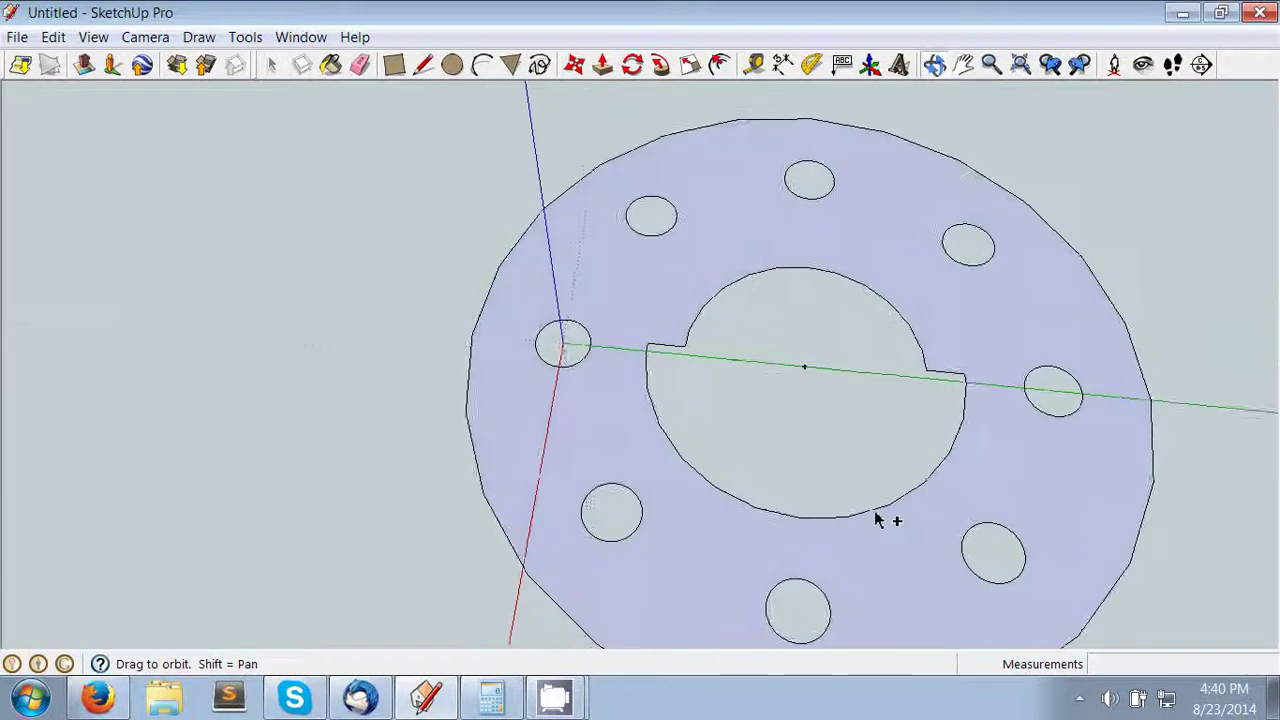
{"action": "scroll", "coordinate": [900, 517], "scroll_direction": "down", "scroll_amount": 5}
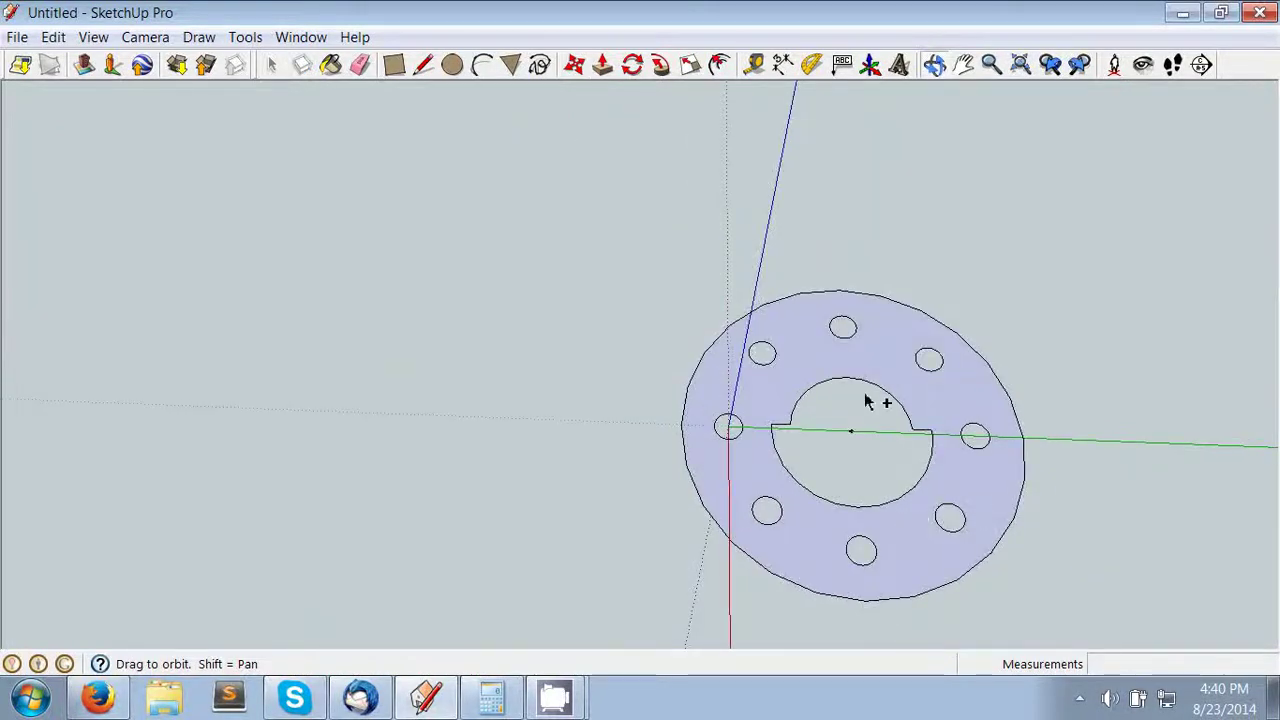
{"action": "key", "text": "space"}
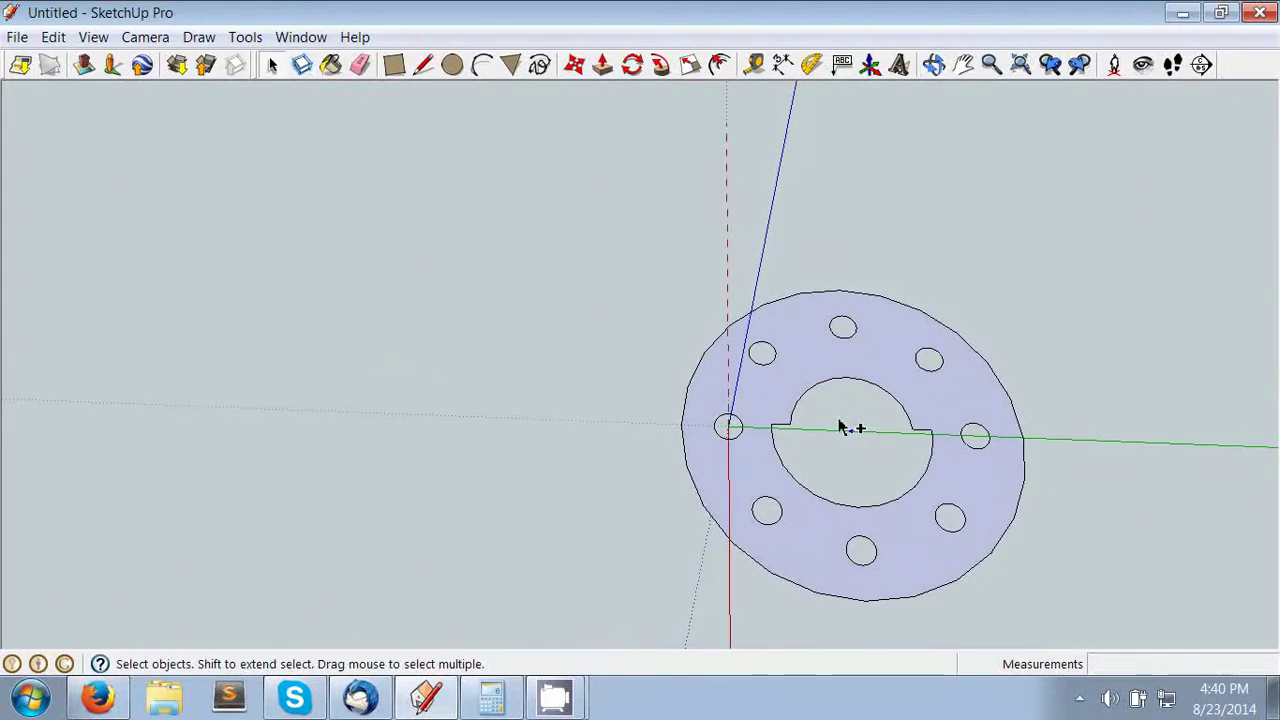
{"action": "key", "text": "t"}
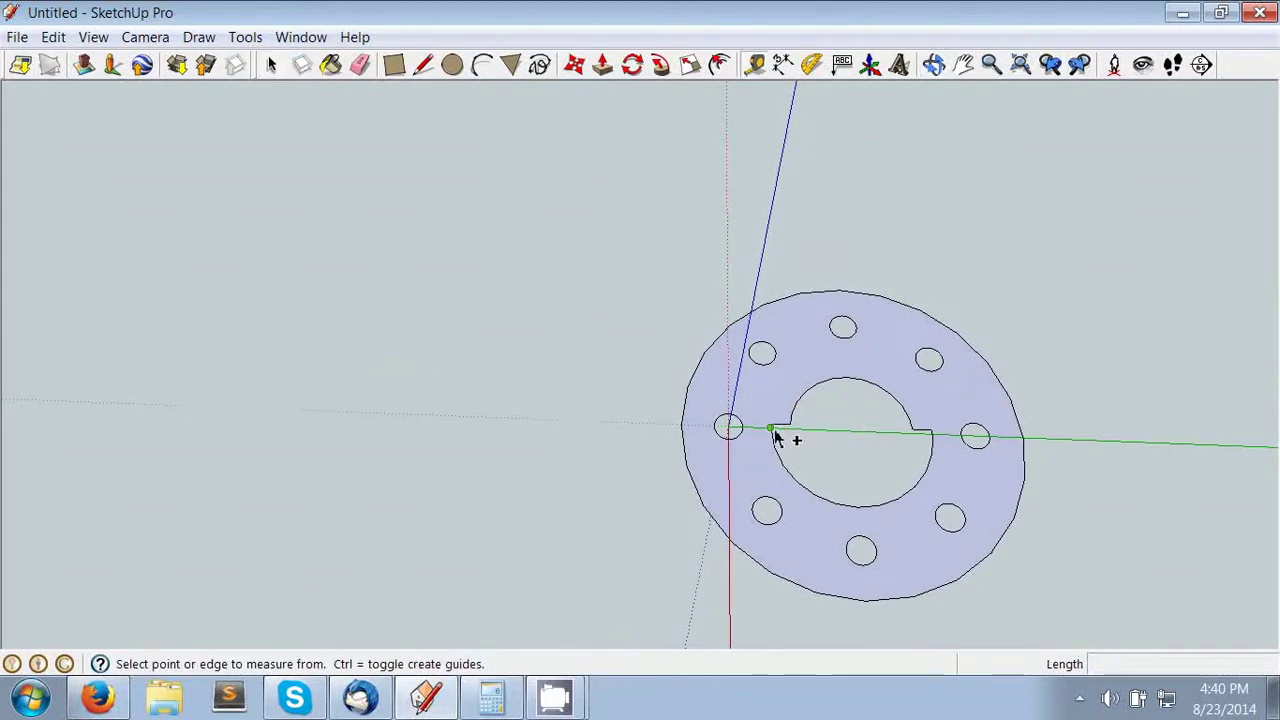
{"action": "left_click", "coordinate": [772, 431]}
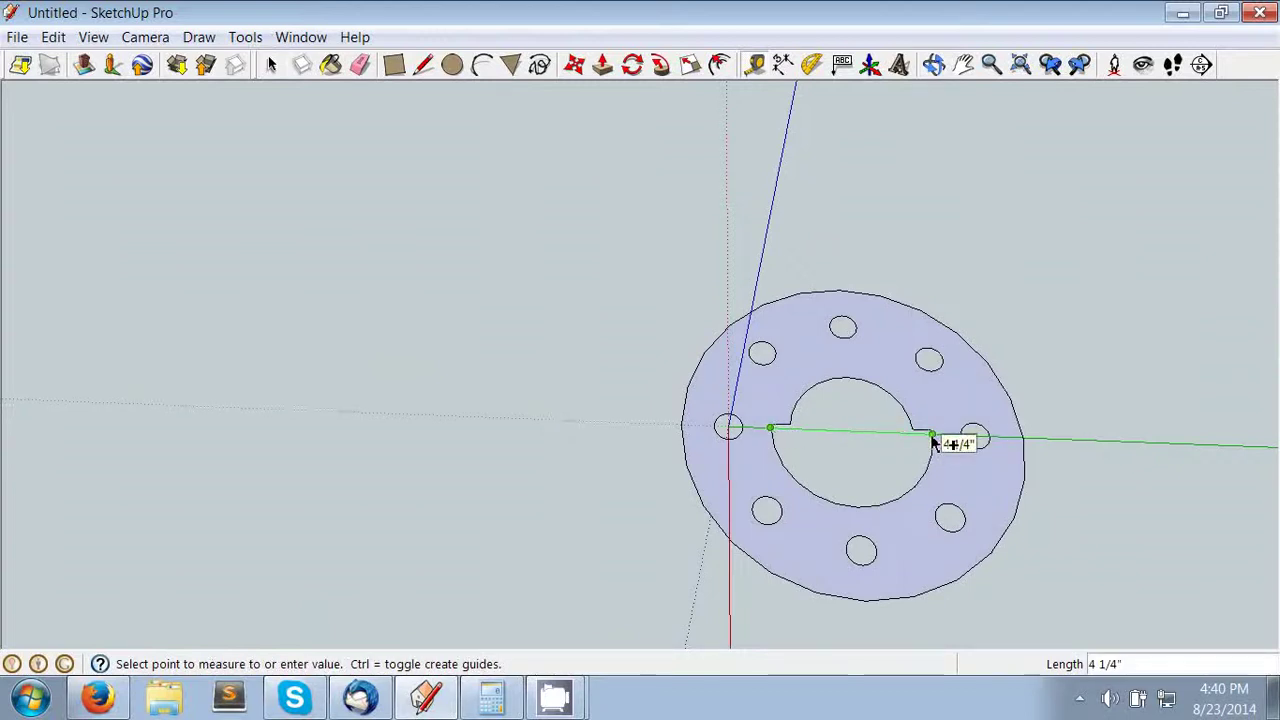
{"action": "key", "text": "space"}
{"action": "key", "text": "t"}
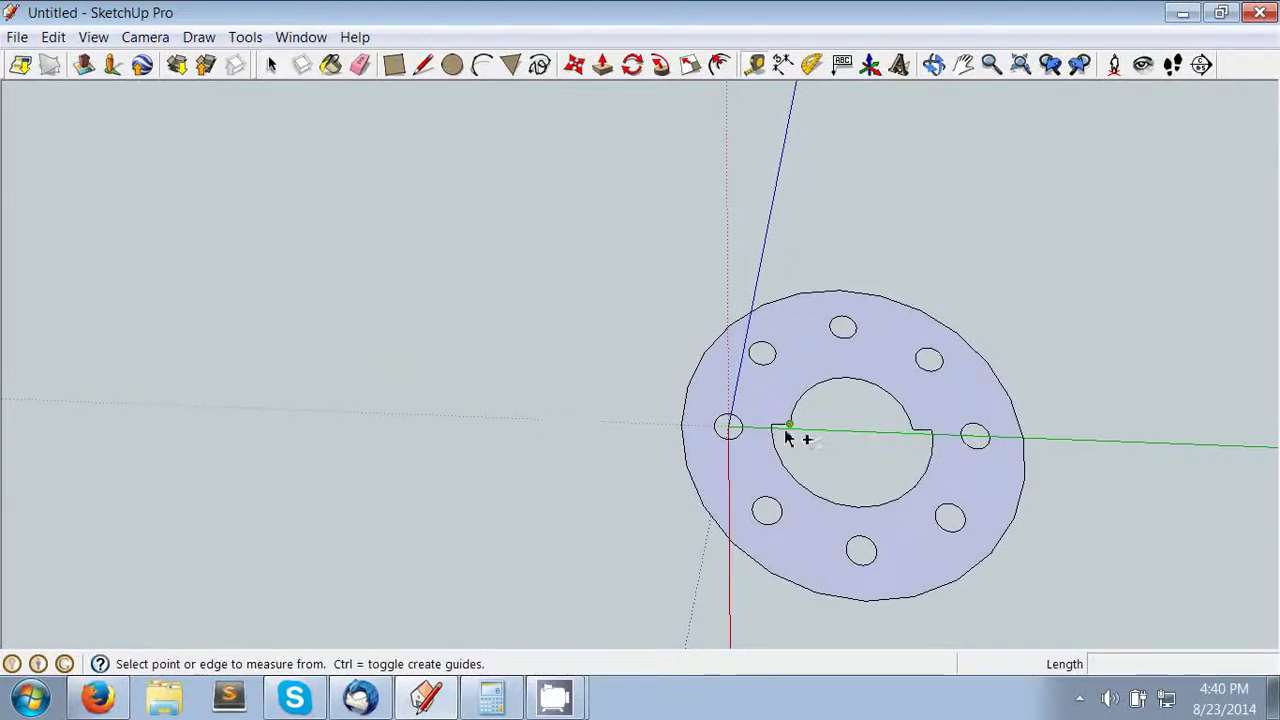
{"action": "left_click", "coordinate": [788, 428]}
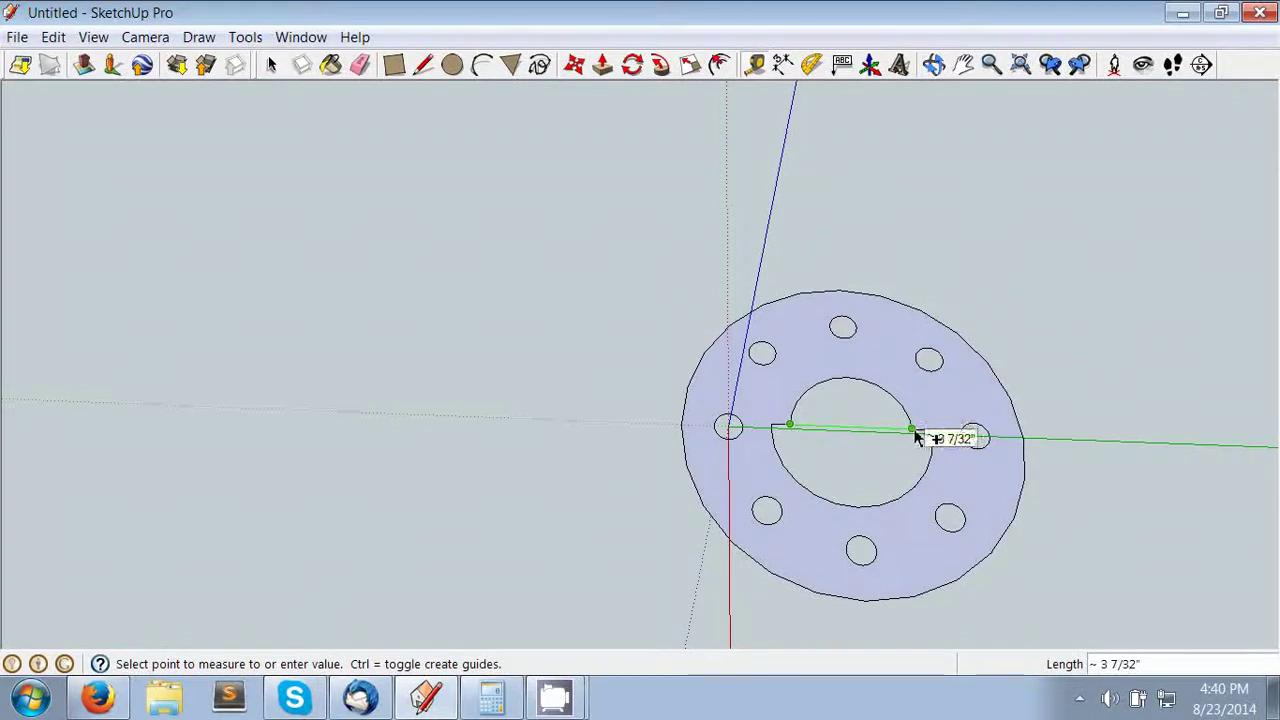
{"action": "key", "text": "space"}
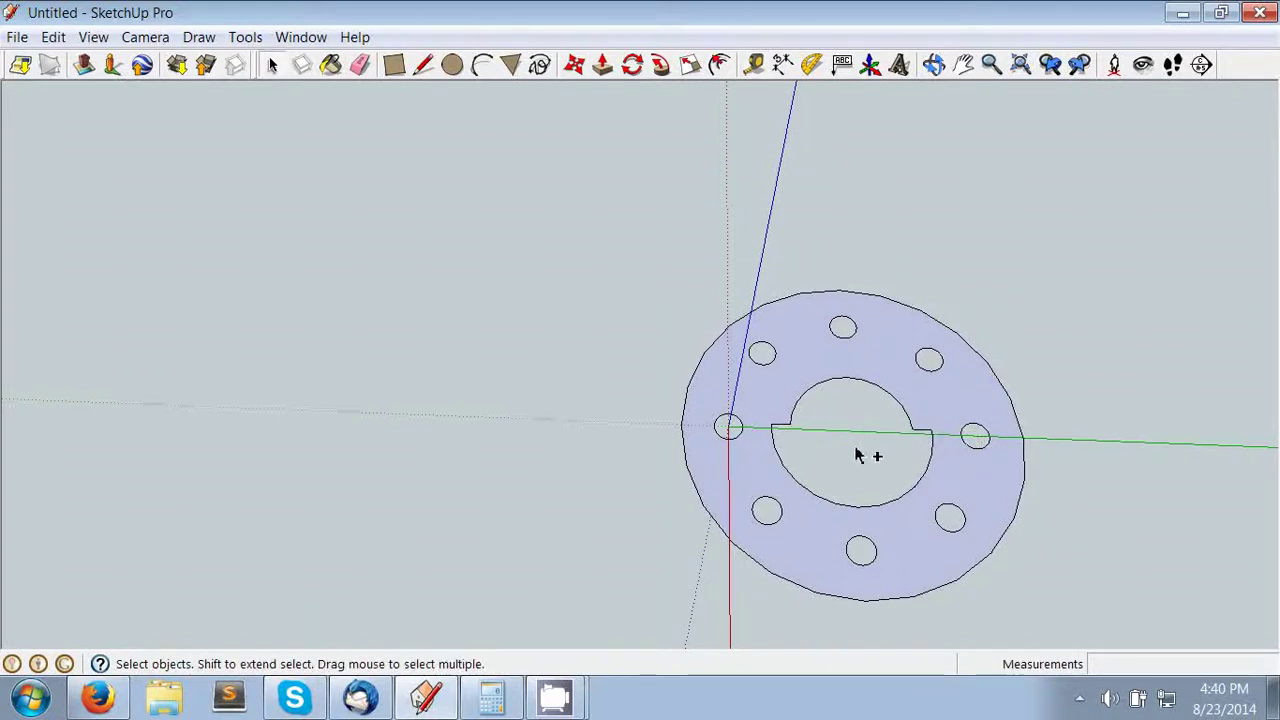
{"action": "scroll", "coordinate": [857, 455], "scroll_direction": "up", "scroll_amount": 5}
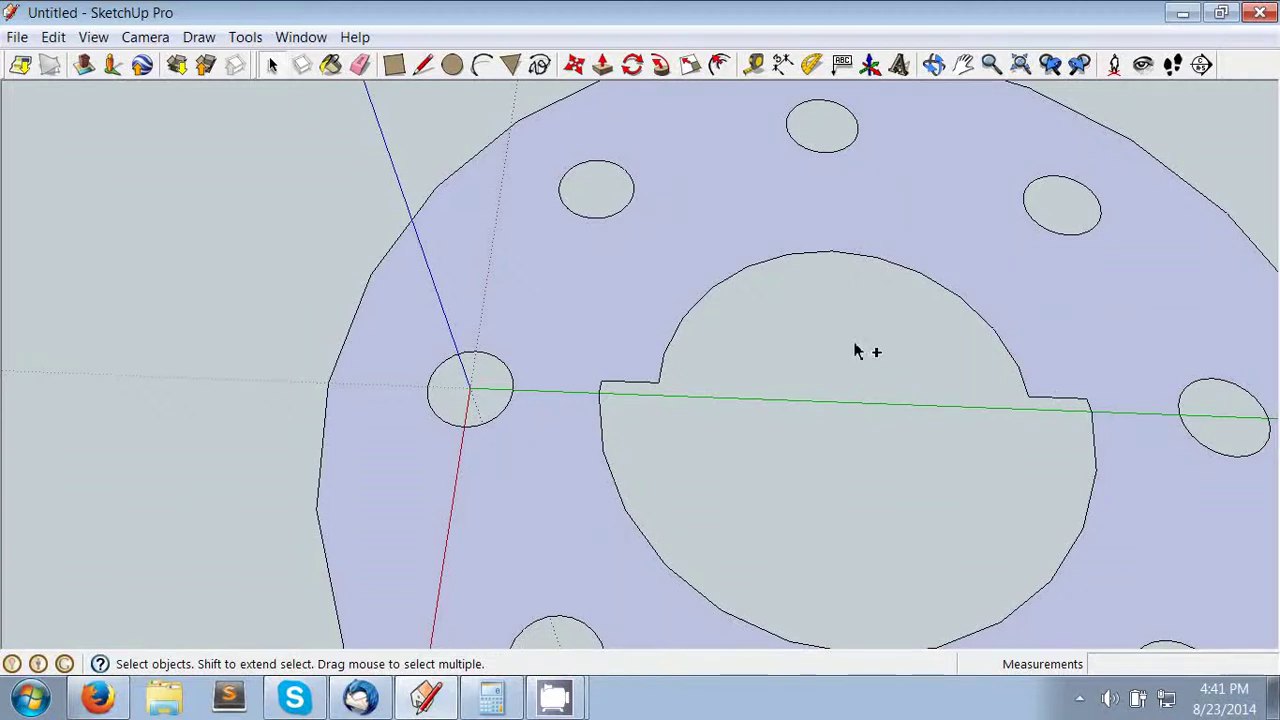
{"action": "scroll", "coordinate": [857, 350], "scroll_direction": "down", "scroll_amount": 5}
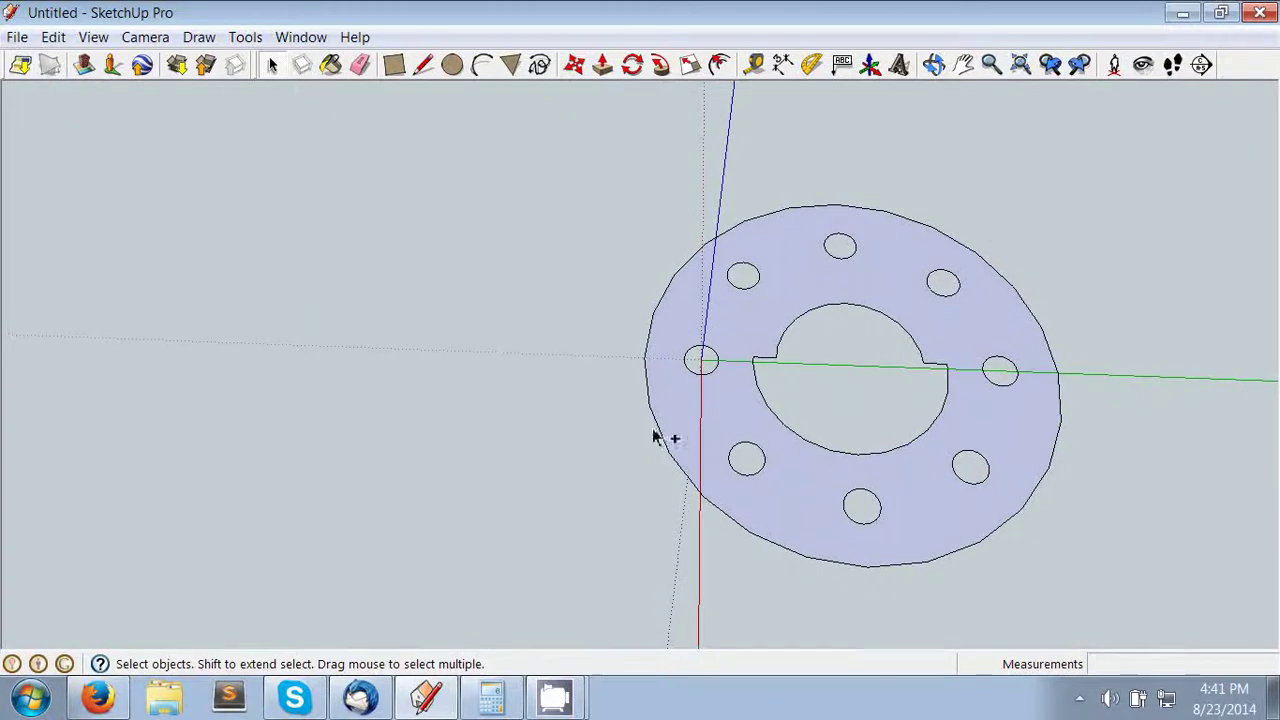
Step: Make the plate face and all its edges into a component with default settings
{"action": "double_click", "coordinate": [800, 520]}
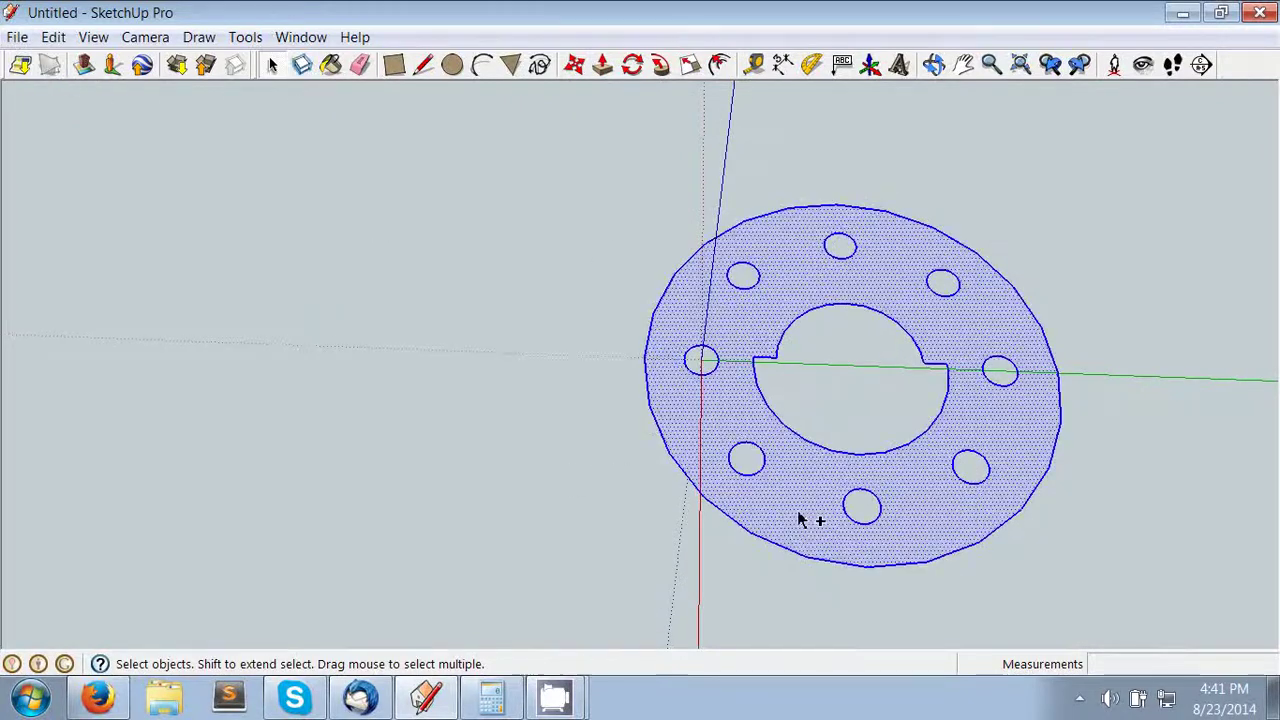
{"action": "key", "text": "g"}
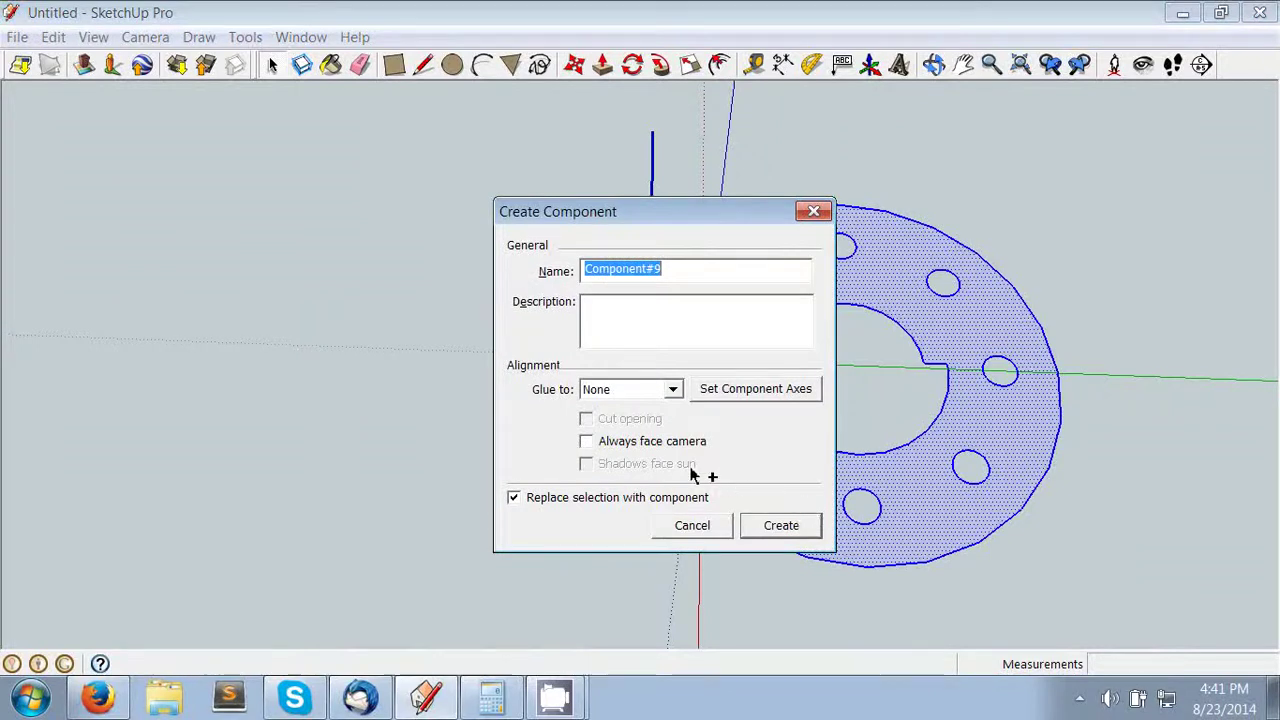
{"action": "key", "text": "Return"}
{"action": "left_click", "coordinate": [1103, 447]}
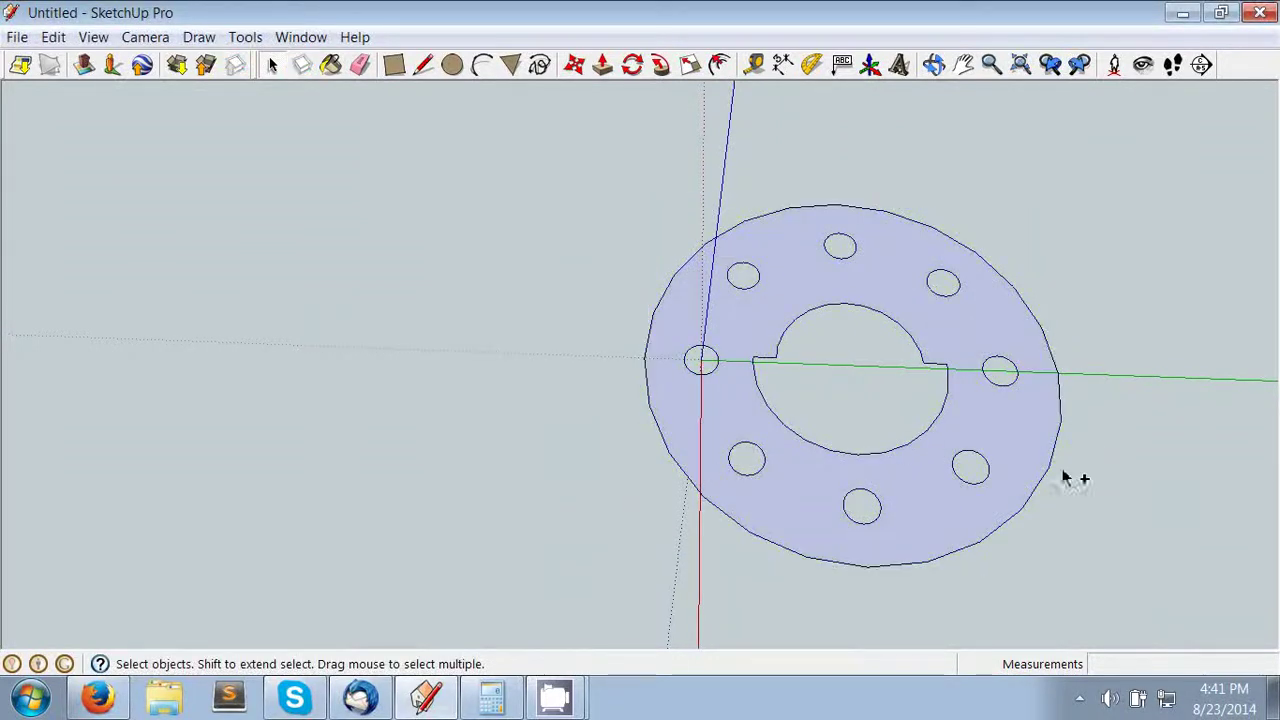
{"action": "left_click", "coordinate": [923, 500]}
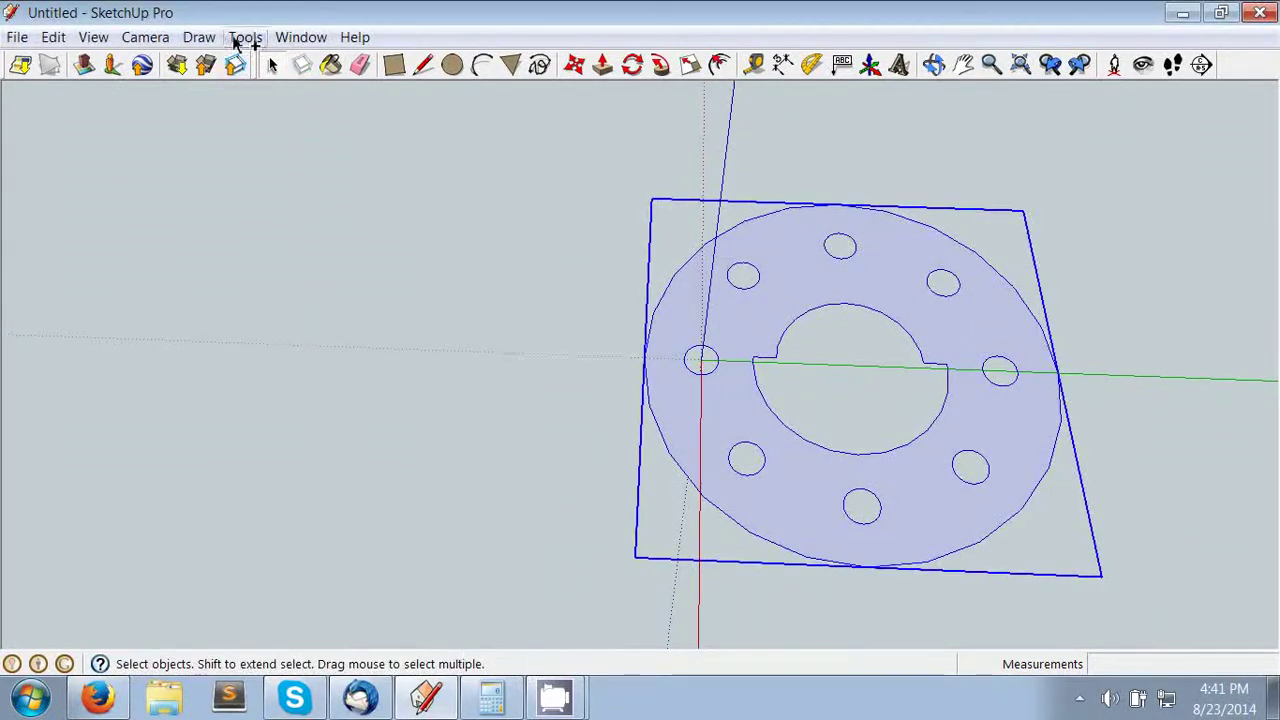
Step: Switch the camera to the standard Top view and zoom in on the plate
{"action": "left_click", "coordinate": [244, 38]}
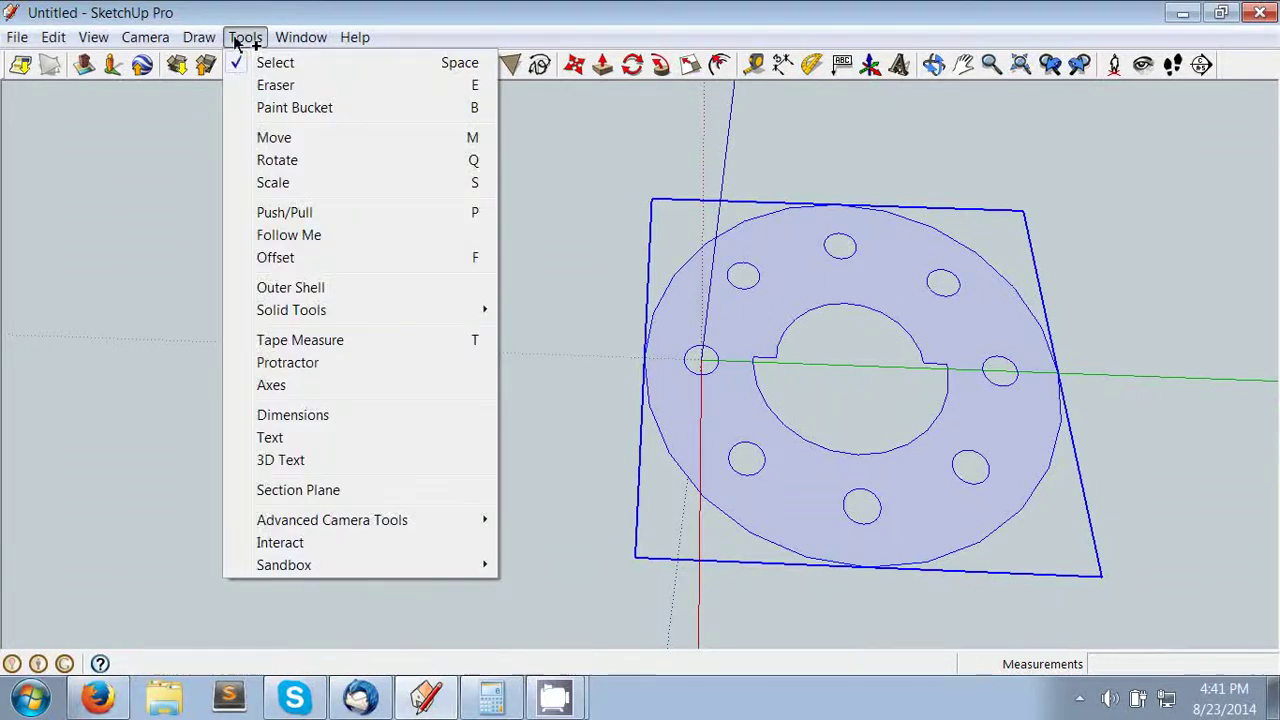
{"action": "mouse_move", "coordinate": [60, 38]}
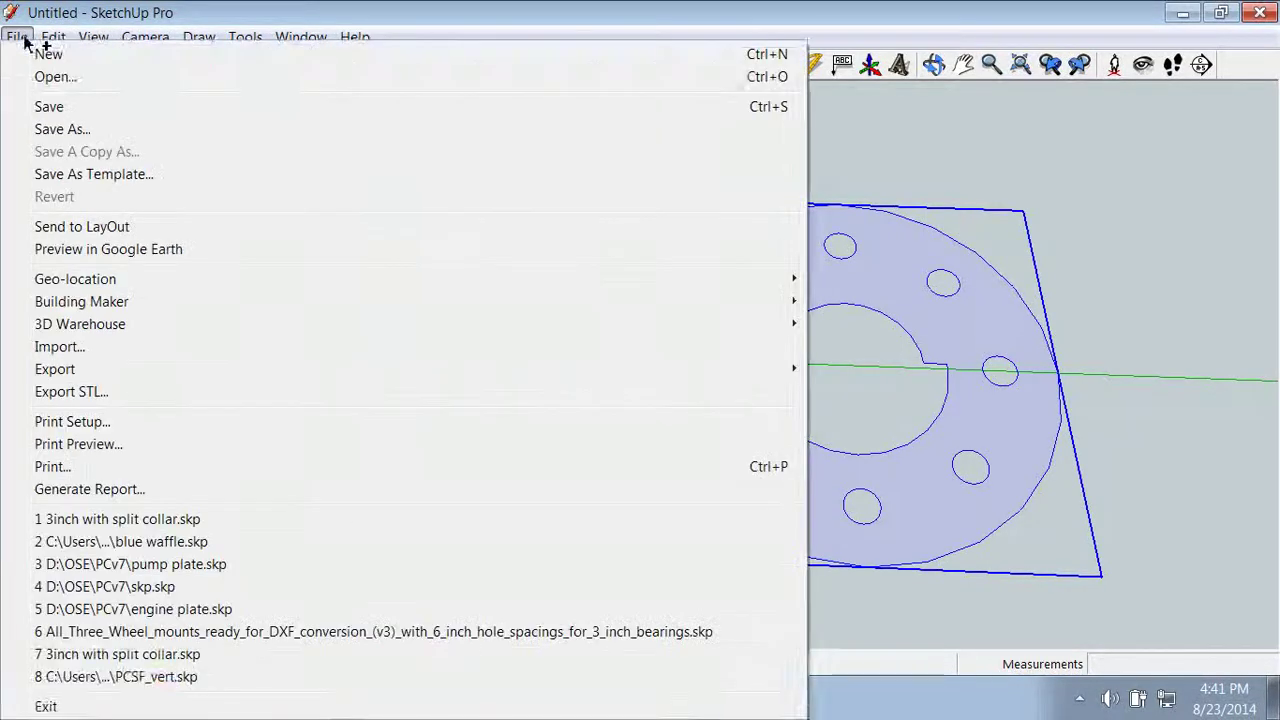
{"action": "mouse_move", "coordinate": [147, 42]}
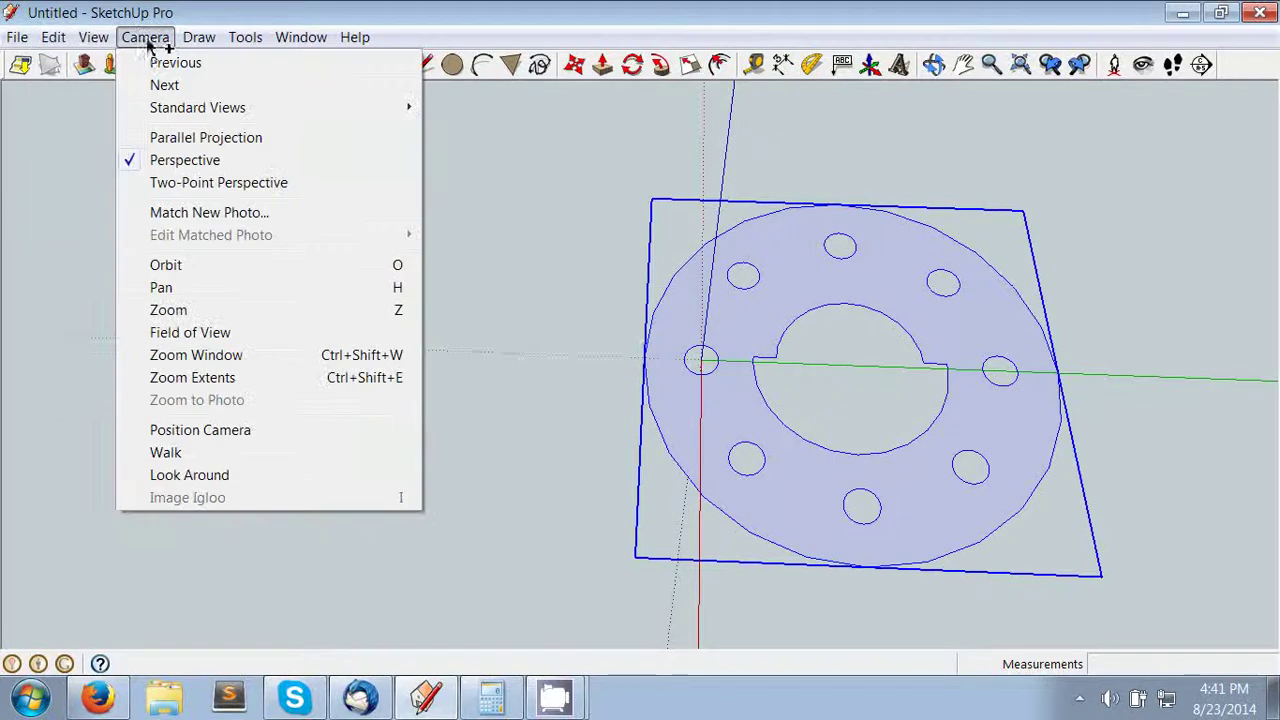
{"action": "mouse_move", "coordinate": [234, 113]}
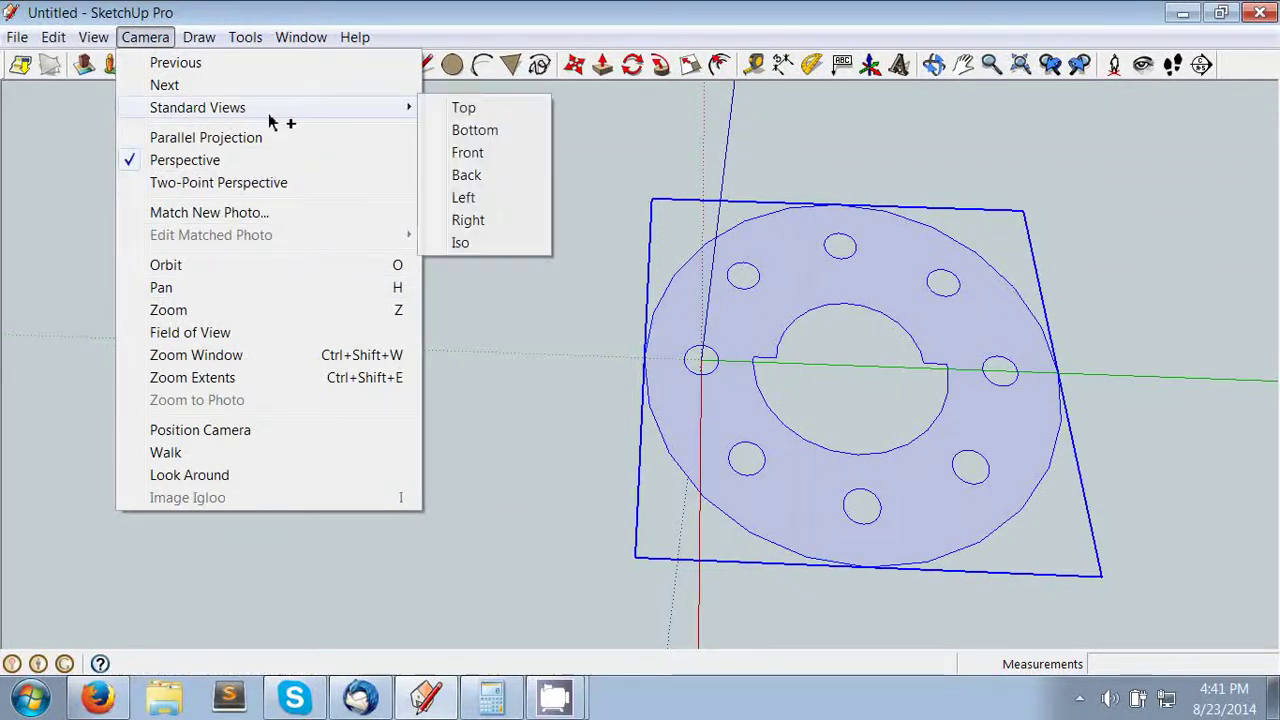
{"action": "left_click", "coordinate": [464, 110]}
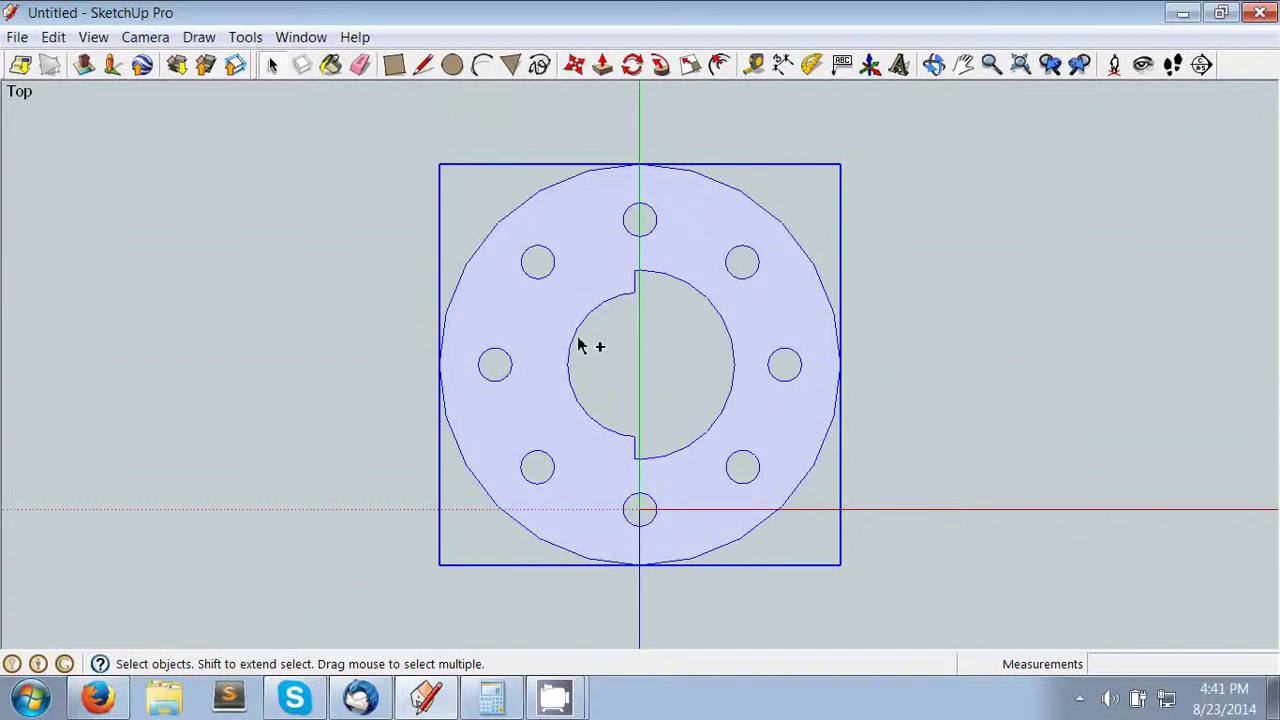
{"action": "scroll", "coordinate": [580, 345], "scroll_direction": "up", "scroll_amount": 1}
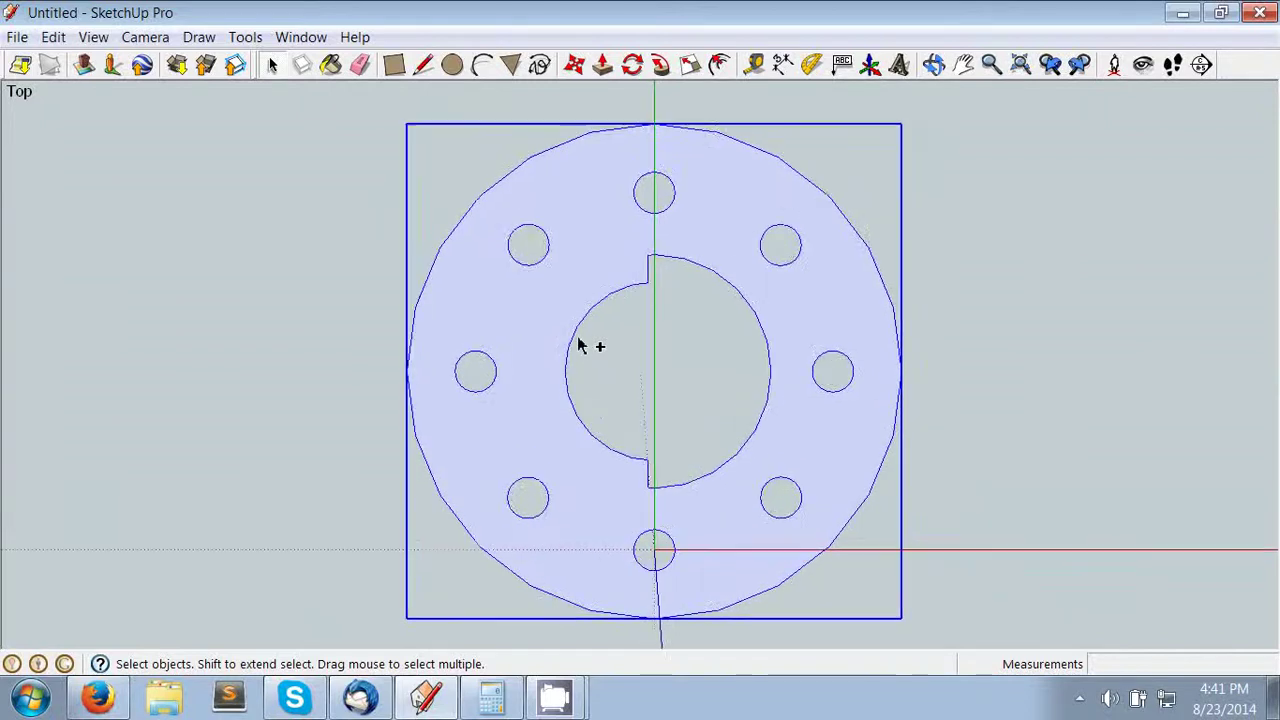
Step: Export the view as a 2D DXF graphic named latest.dxf to D:\OSE\wheel unit
{"action": "left_click", "coordinate": [17, 37]}
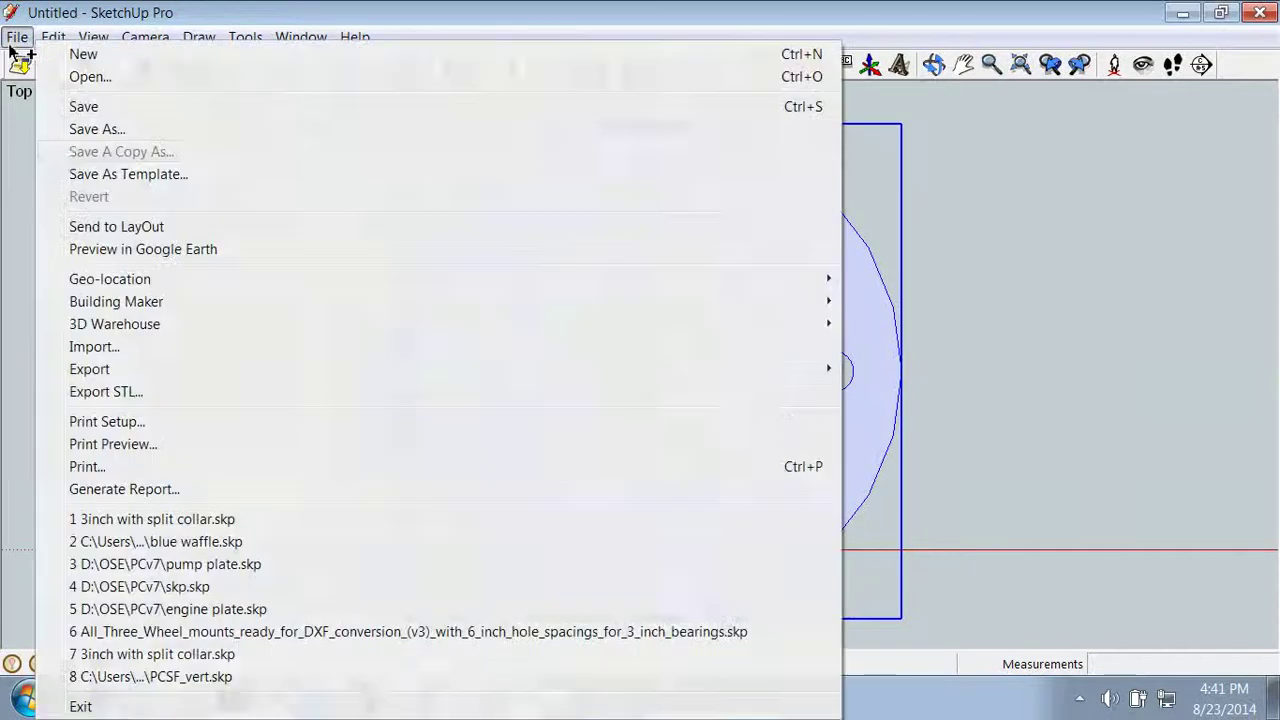
{"action": "mouse_move", "coordinate": [155, 381]}
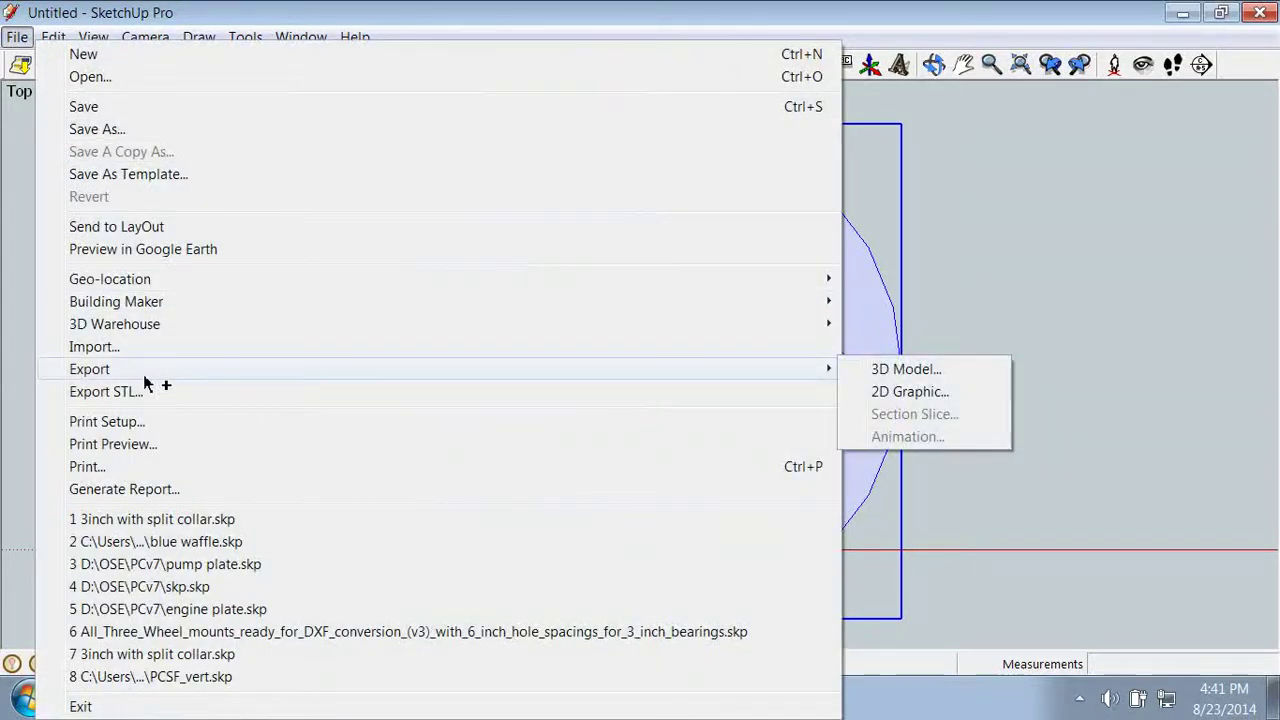
{"action": "left_click", "coordinate": [910, 392]}
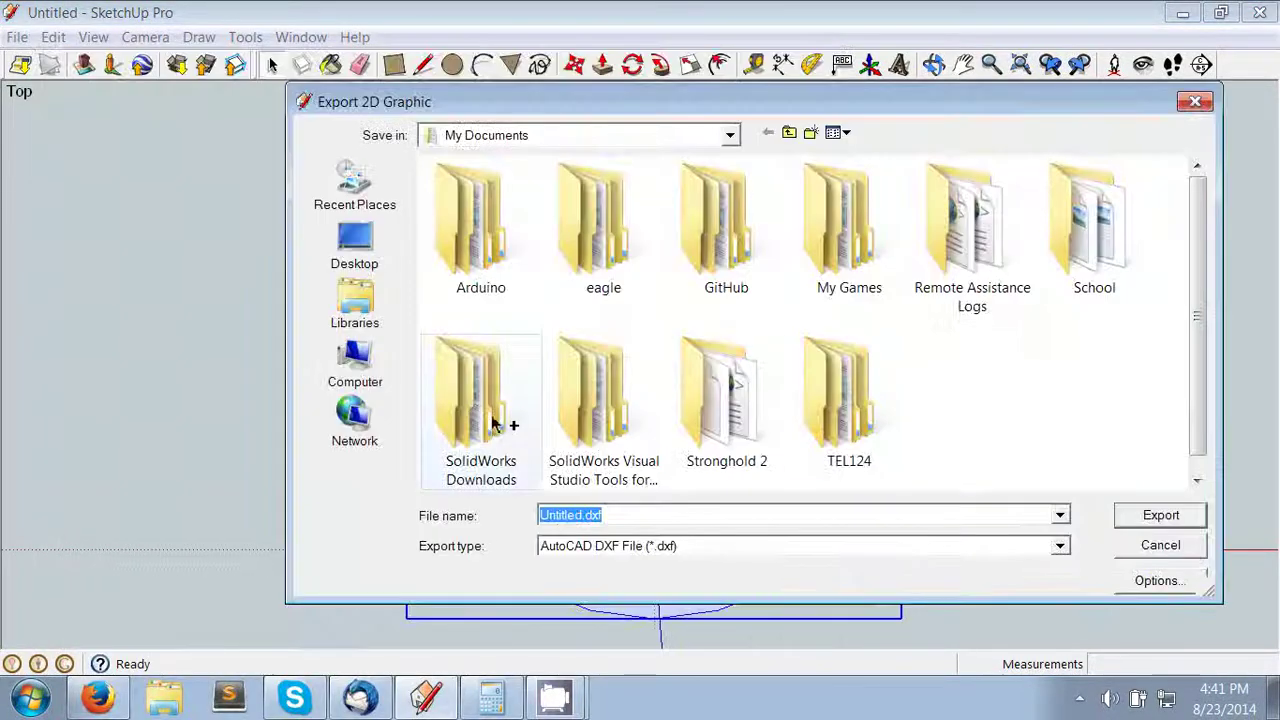
{"action": "left_click", "coordinate": [352, 375]}
{"action": "double_click", "coordinate": [760, 200]}
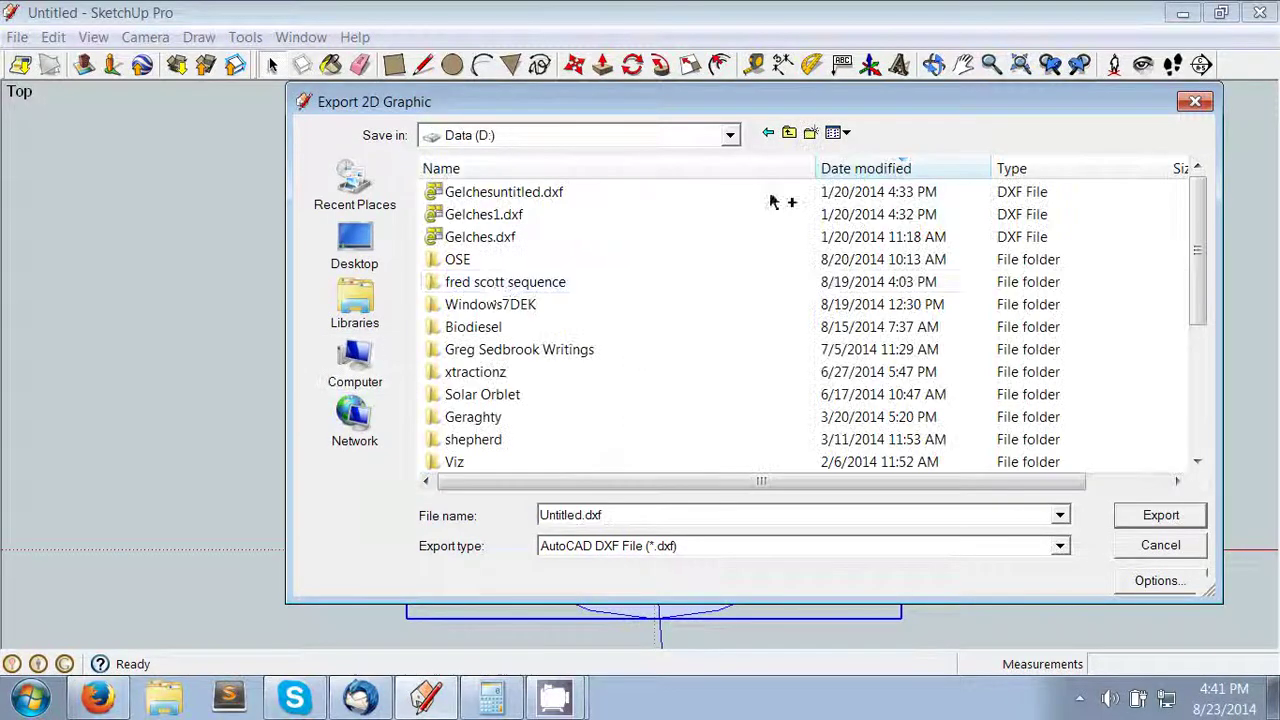
{"action": "double_click", "coordinate": [465, 259]}
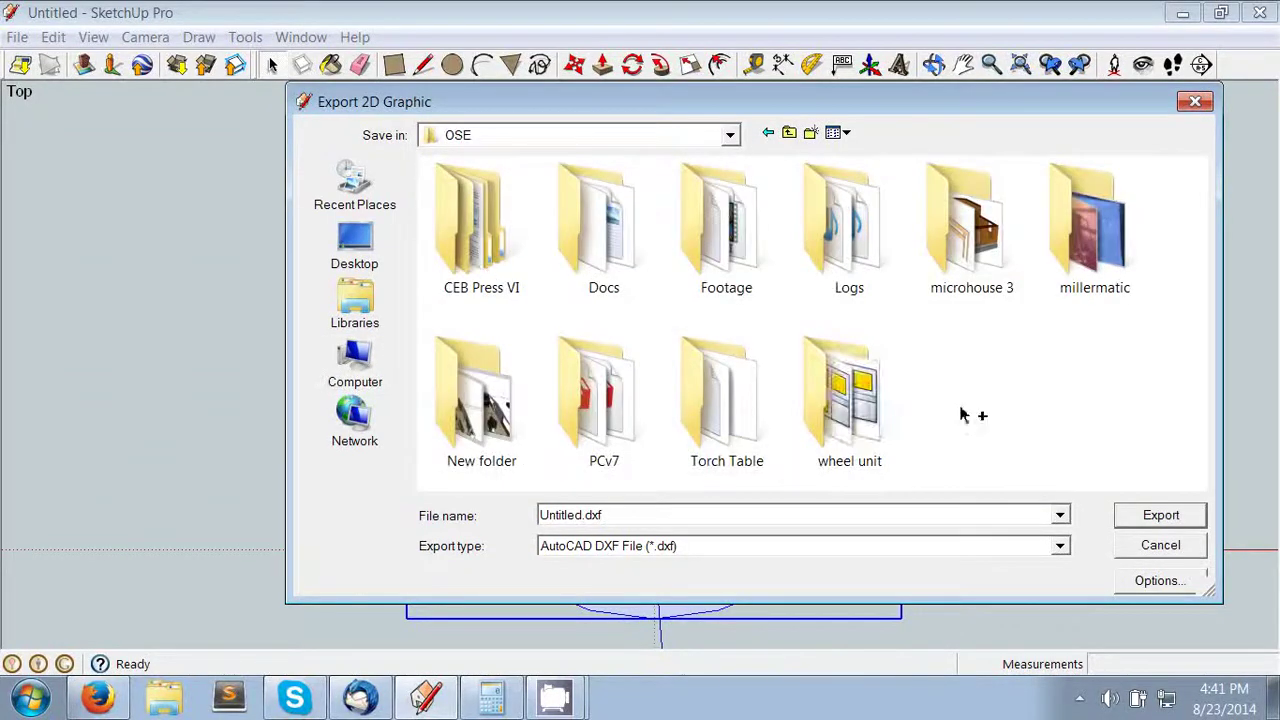
{"action": "double_click", "coordinate": [849, 400]}
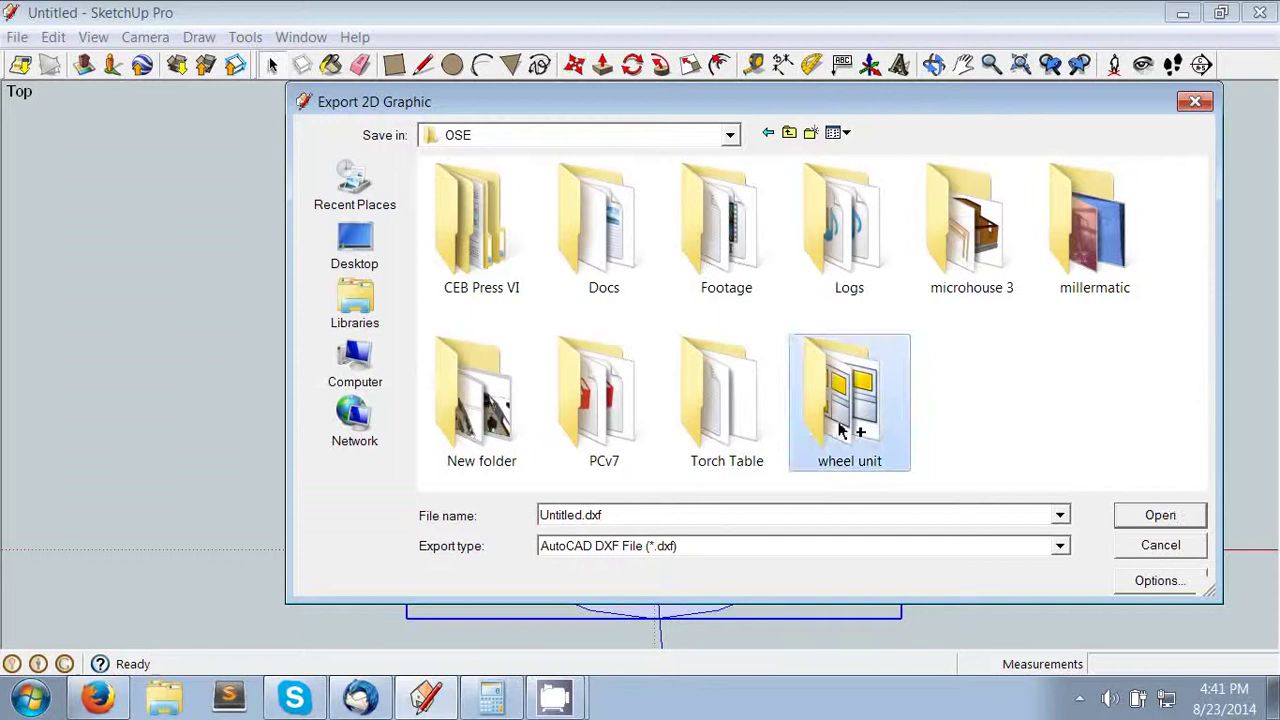
{"action": "double_click", "coordinate": [564, 514]}
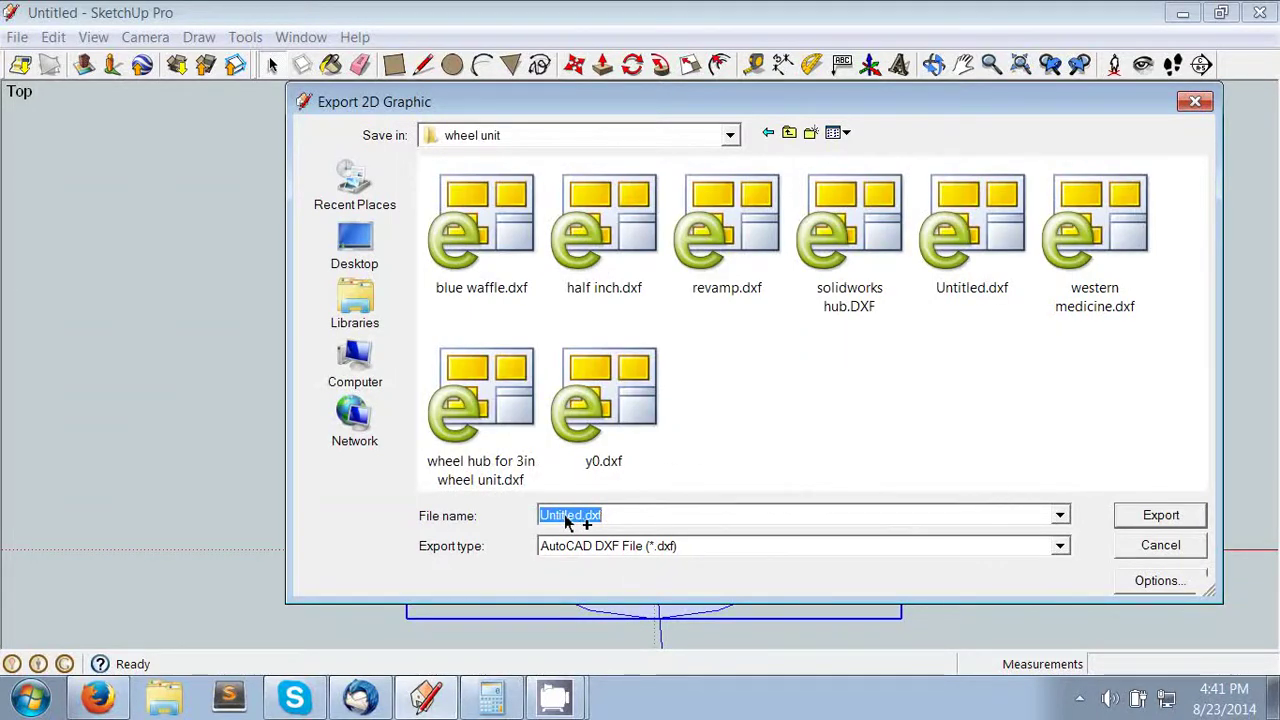
{"action": "type", "text": "latest.dxf"}
{"action": "double_click", "coordinate": [564, 514]}
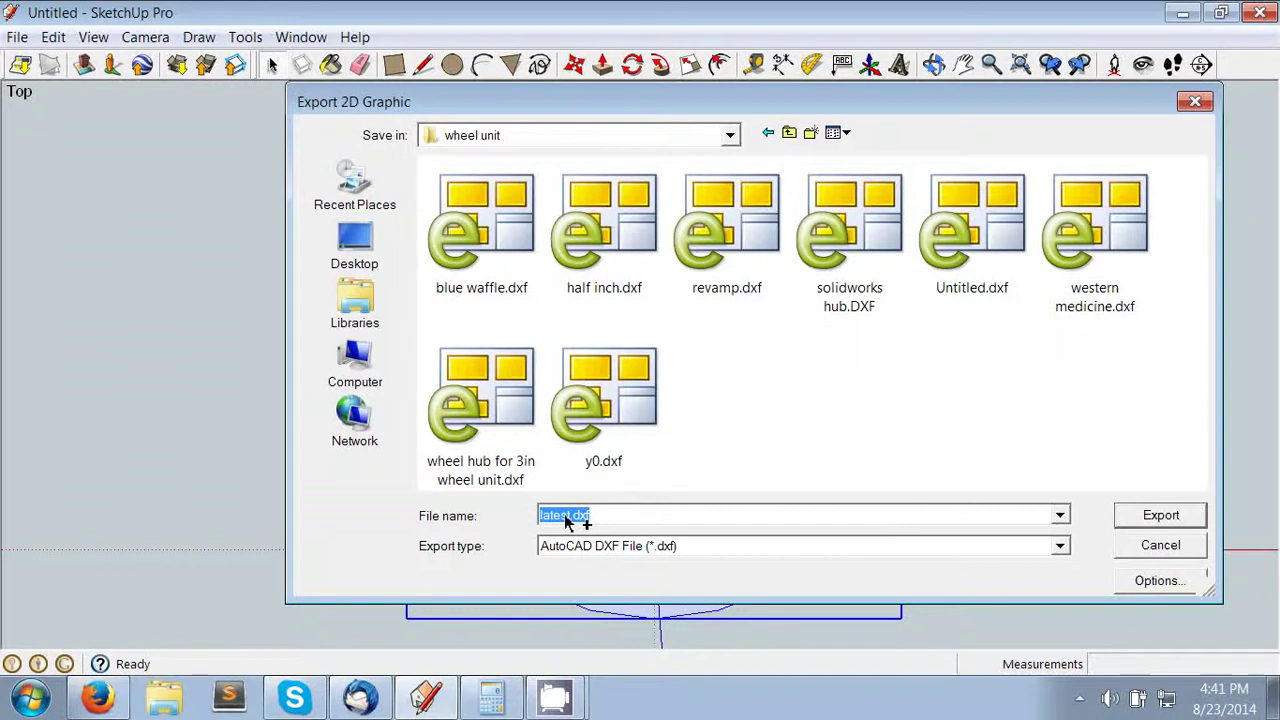
{"action": "key", "text": "Return"}
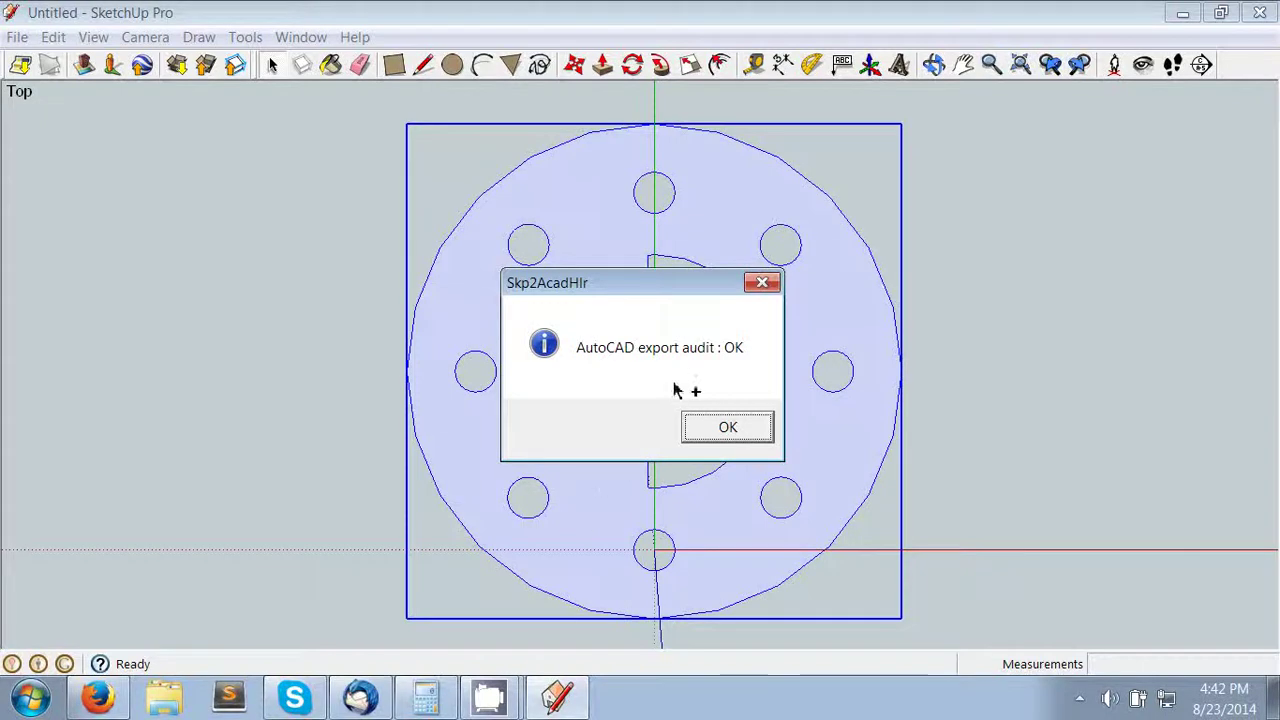
Step: Dismiss the Skp2AcadHlr export audit message and clear the selection on the plate
{"action": "left_click", "coordinate": [718, 431]}
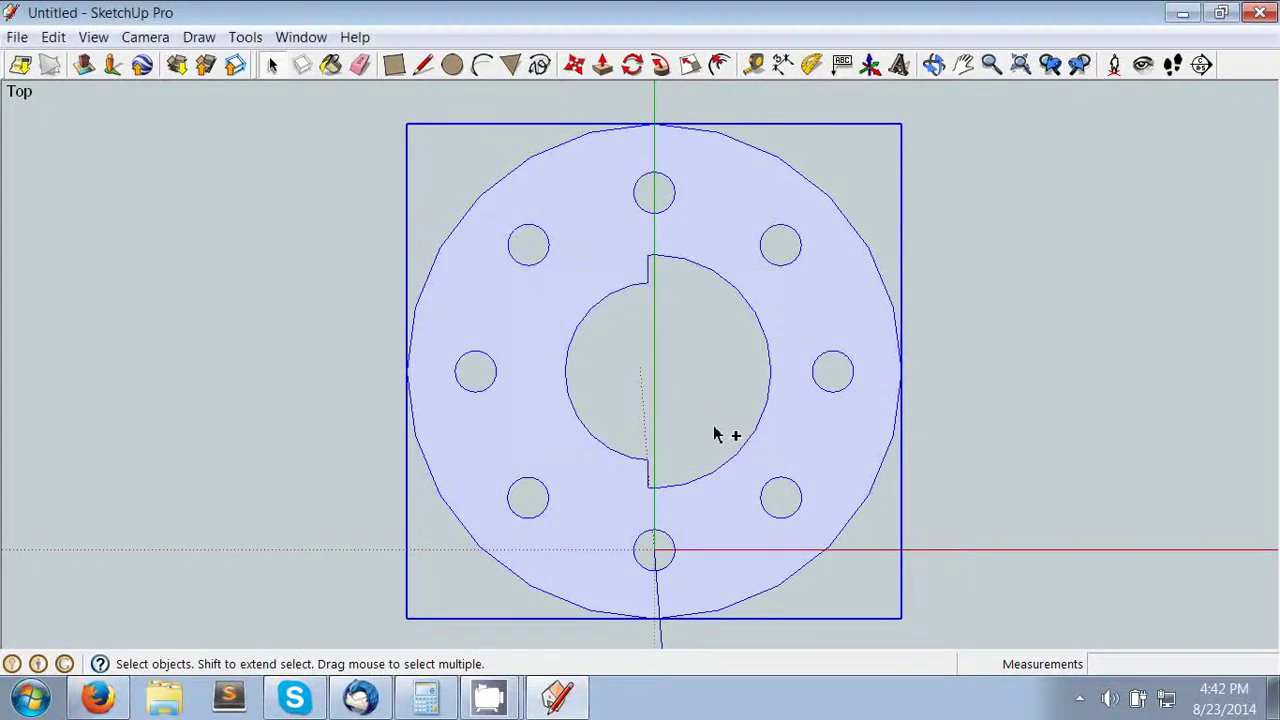
{"action": "left_click", "coordinate": [489, 697]}
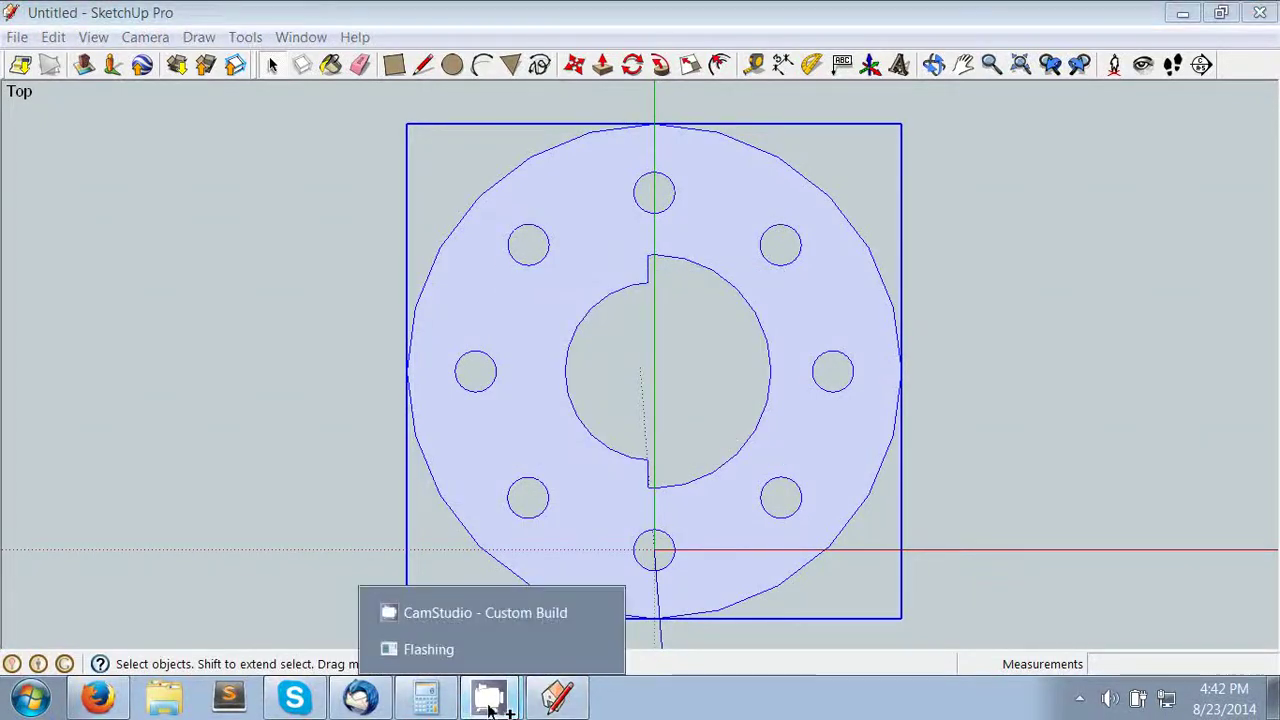
{"action": "left_click", "coordinate": [1029, 374]}
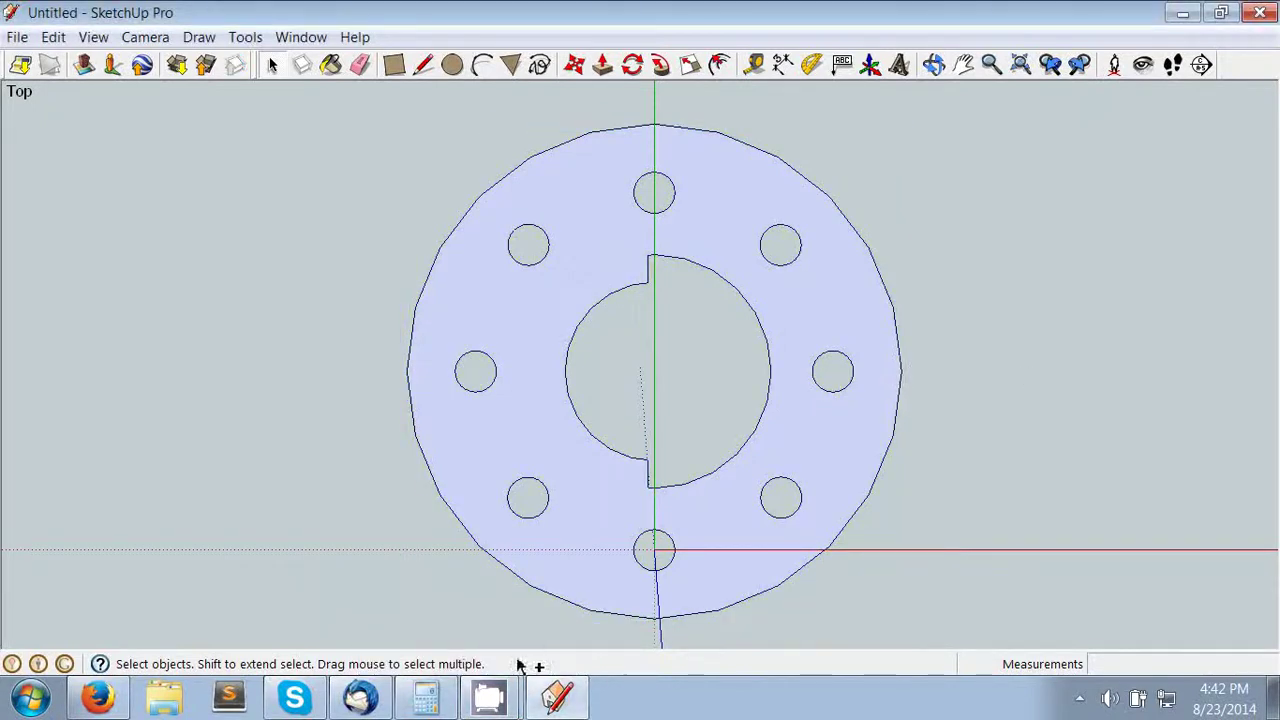
{"action": "left_click", "coordinate": [489, 697]}
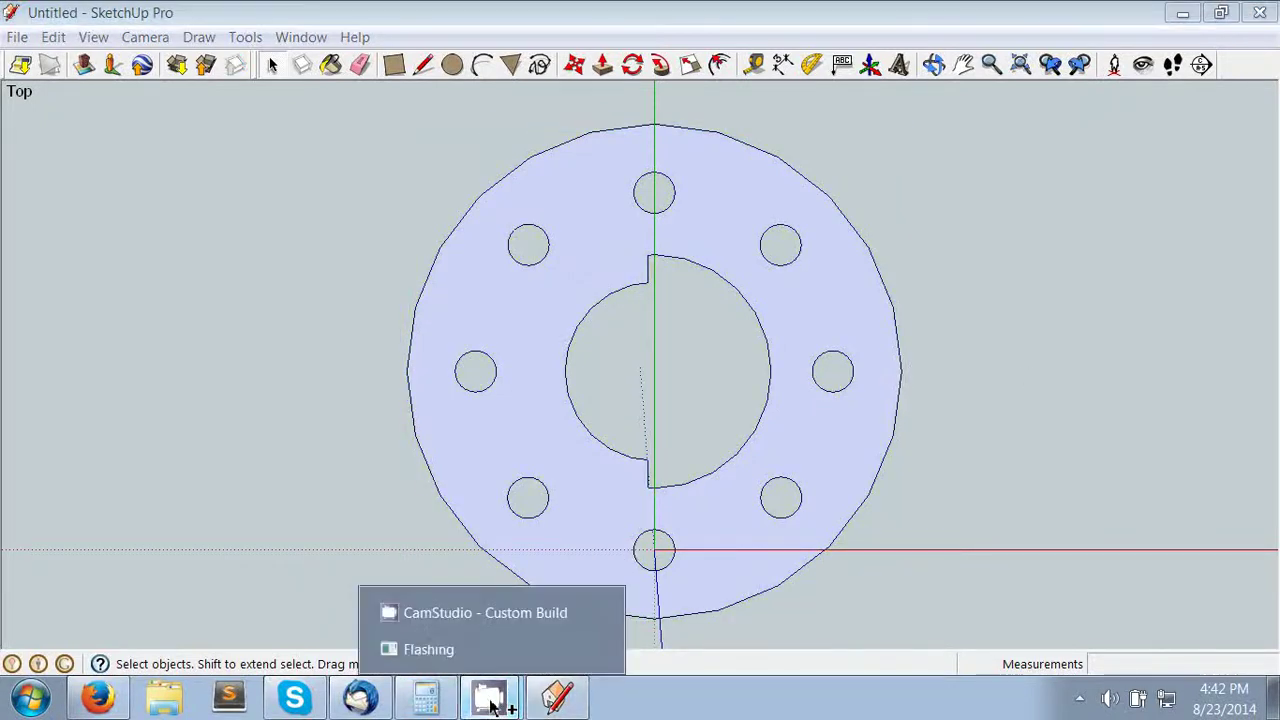